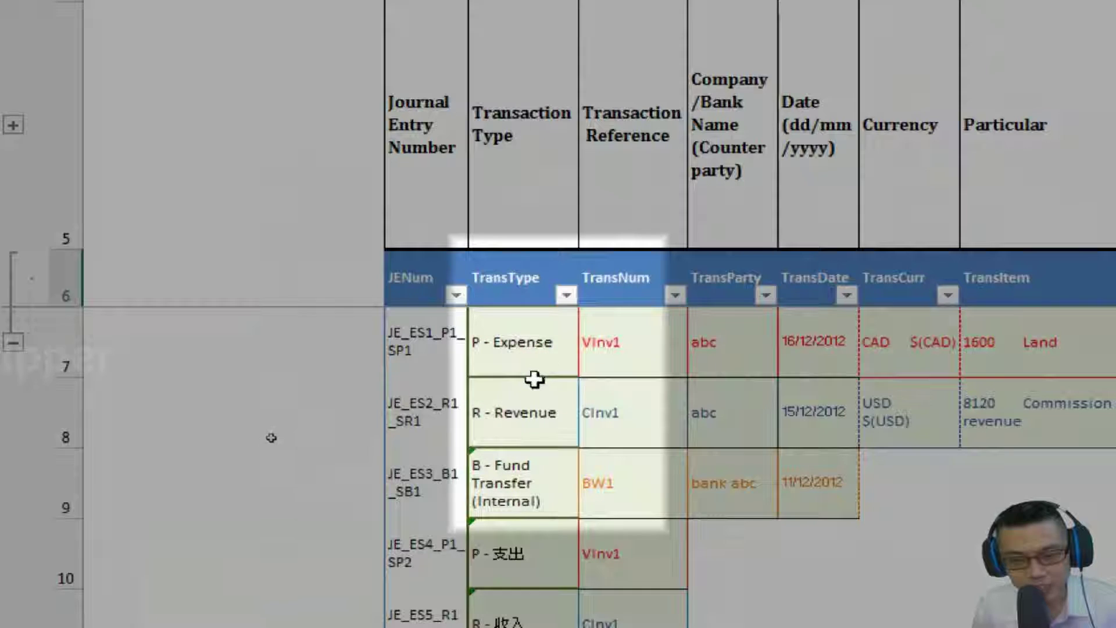
Review the transaction type entries for expense, revenue and internal fund transfer in rows 7 to 10
left_click(546, 363)
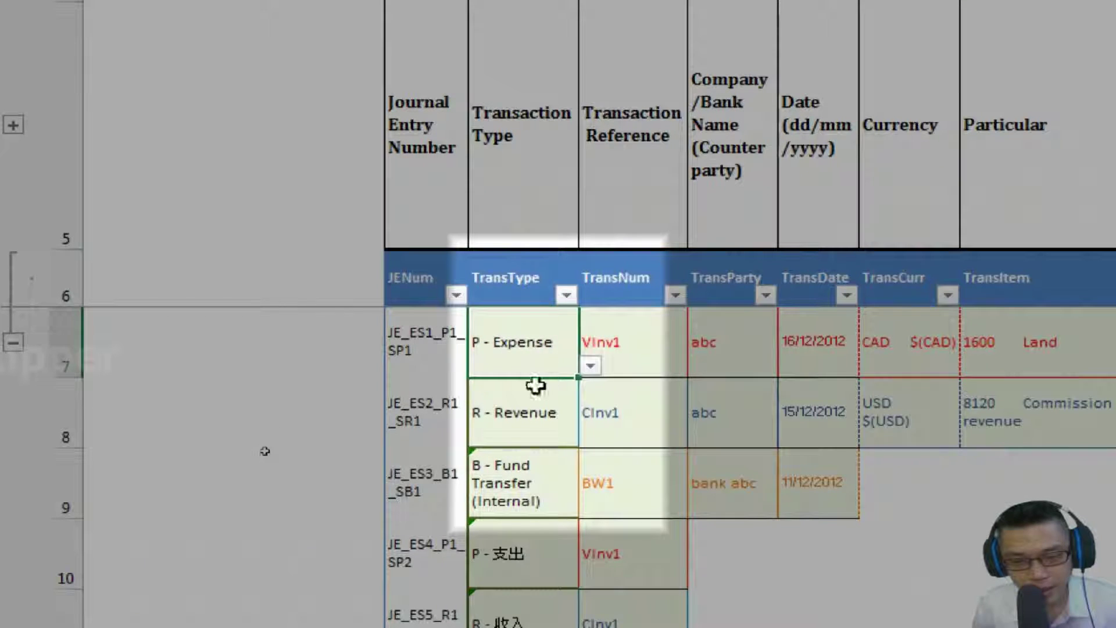
left_click(526, 414)
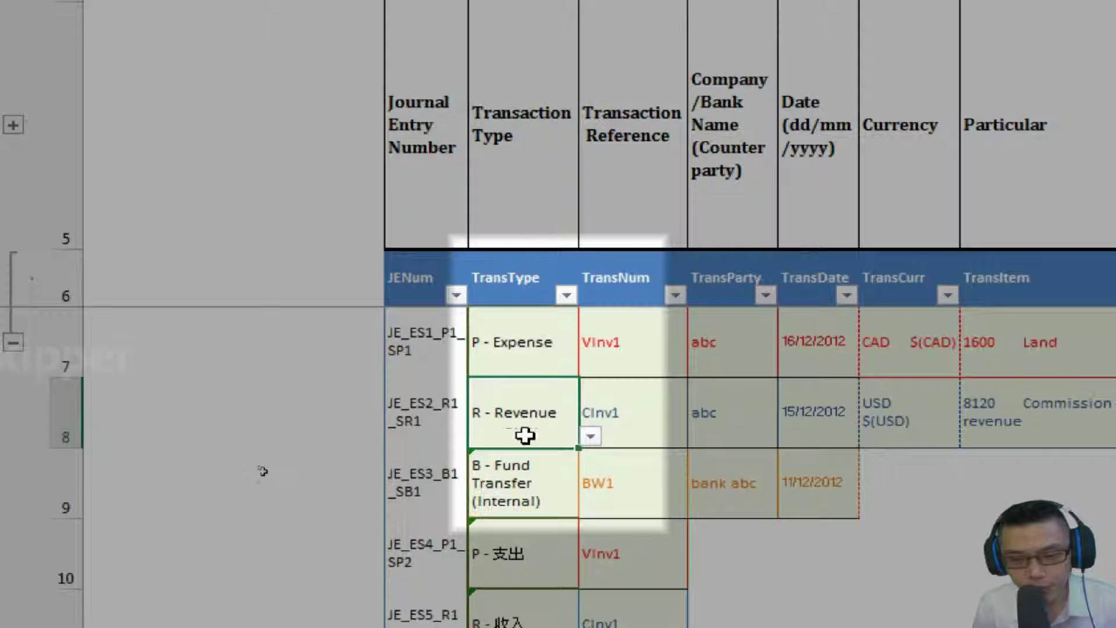
left_click(525, 474)
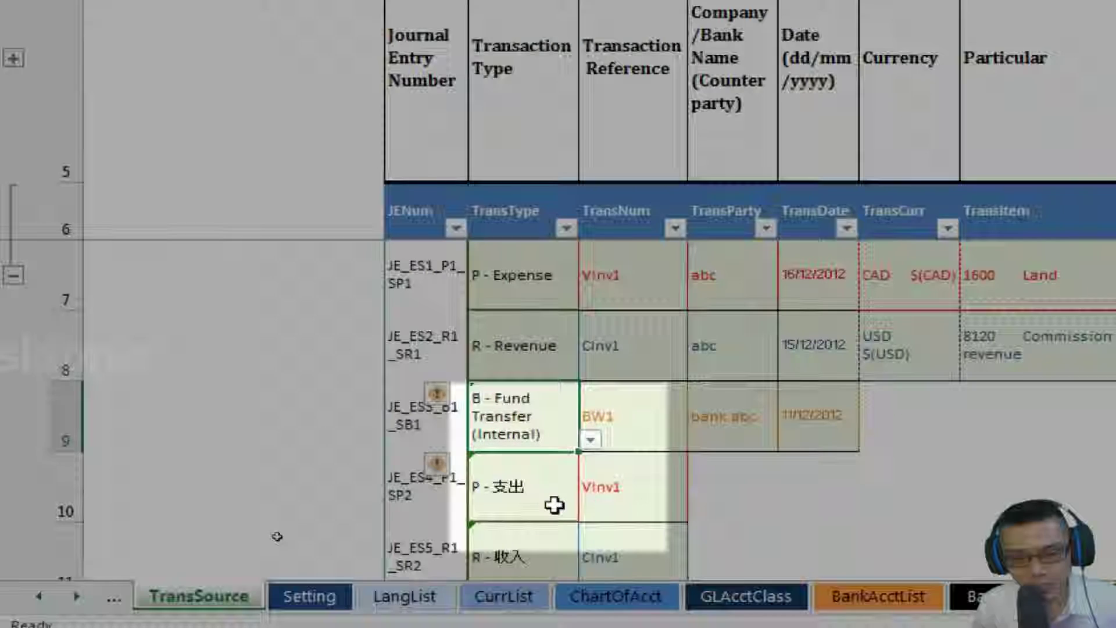
left_click(554, 571)
key("Right")
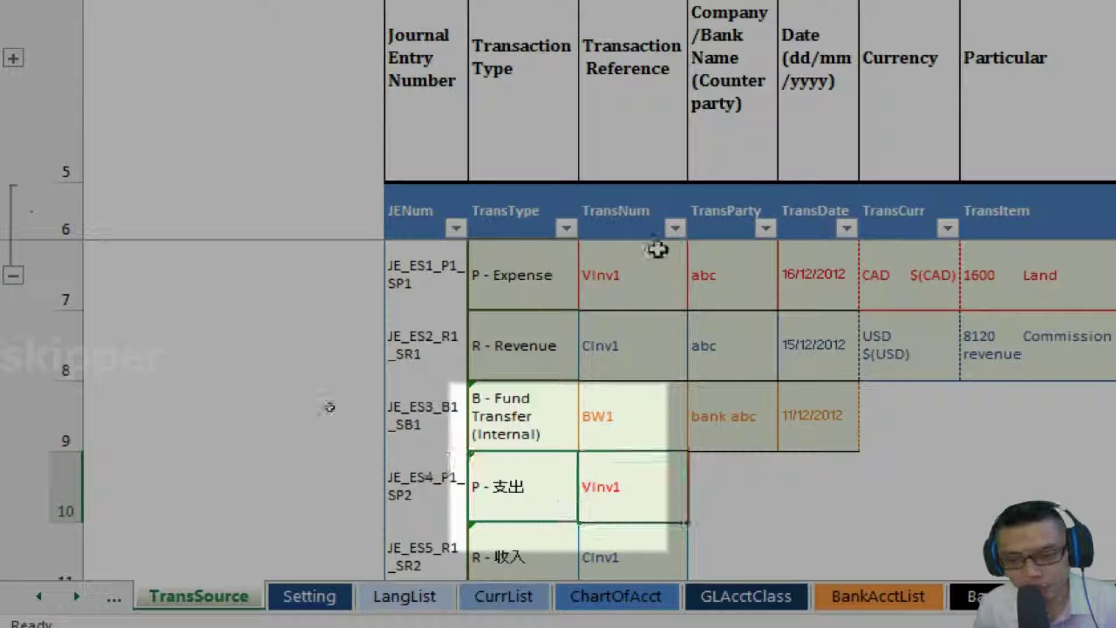
Compare the transaction references of the first and fourth transactions in the TransNum column
left_click(649, 291)
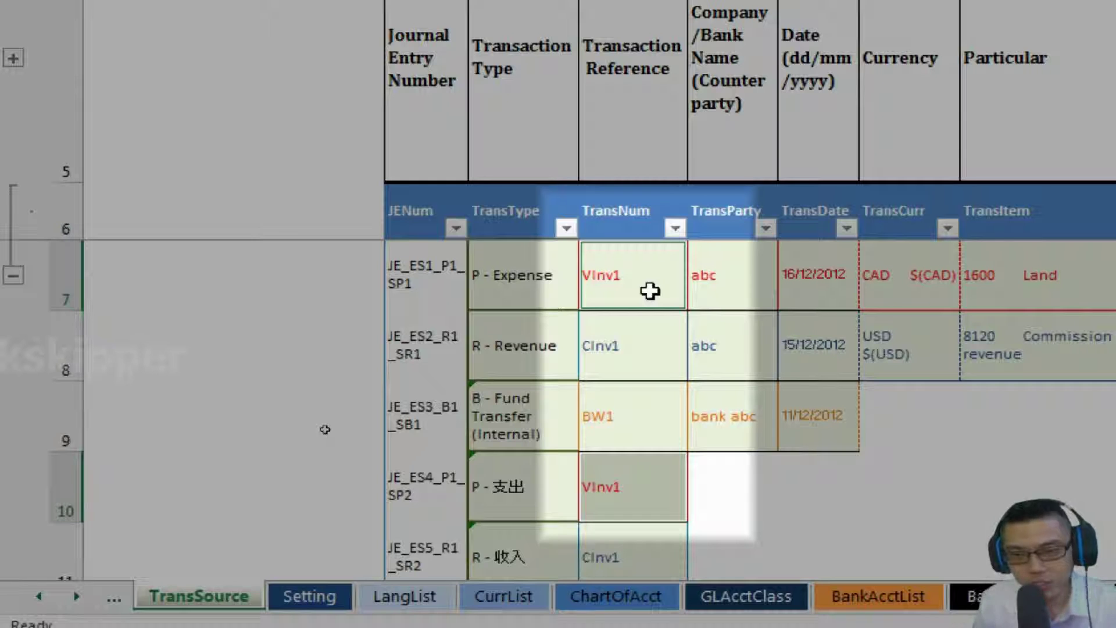
left_click(649, 489)
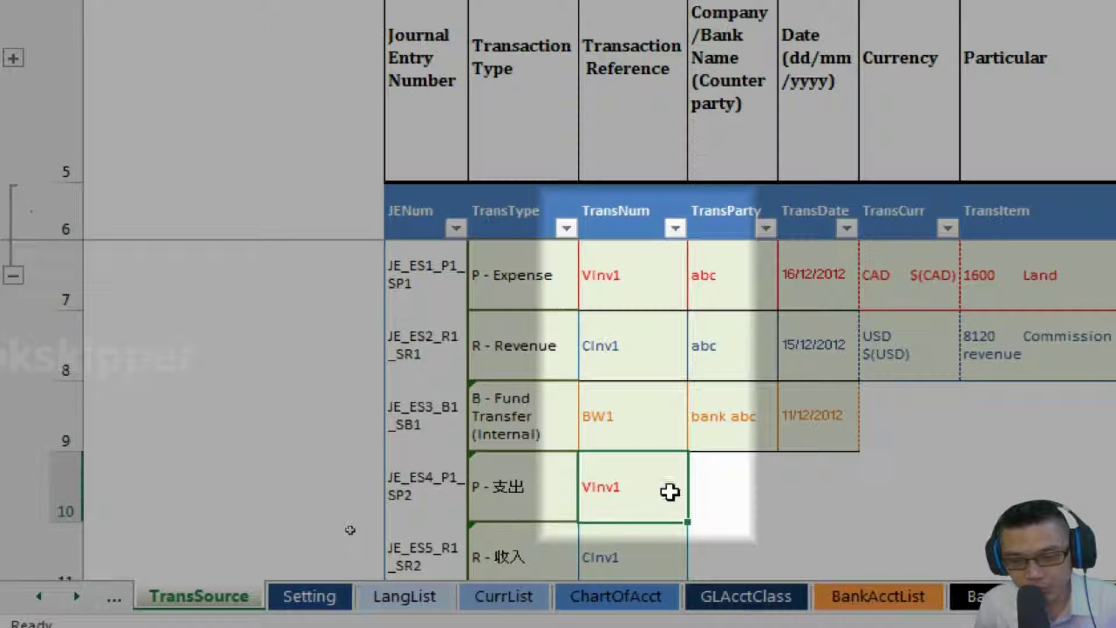
scroll(792, 498, "right", 5)
left_click(837, 508)
key("Down")
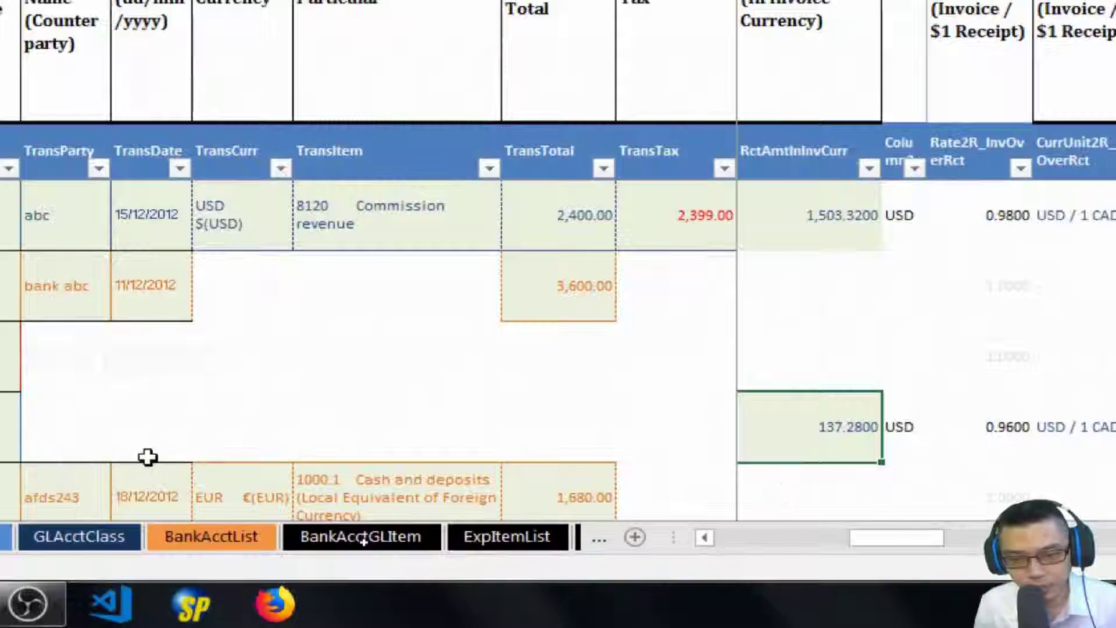
scroll(147, 456, "left", 3)
left_click(186, 350)
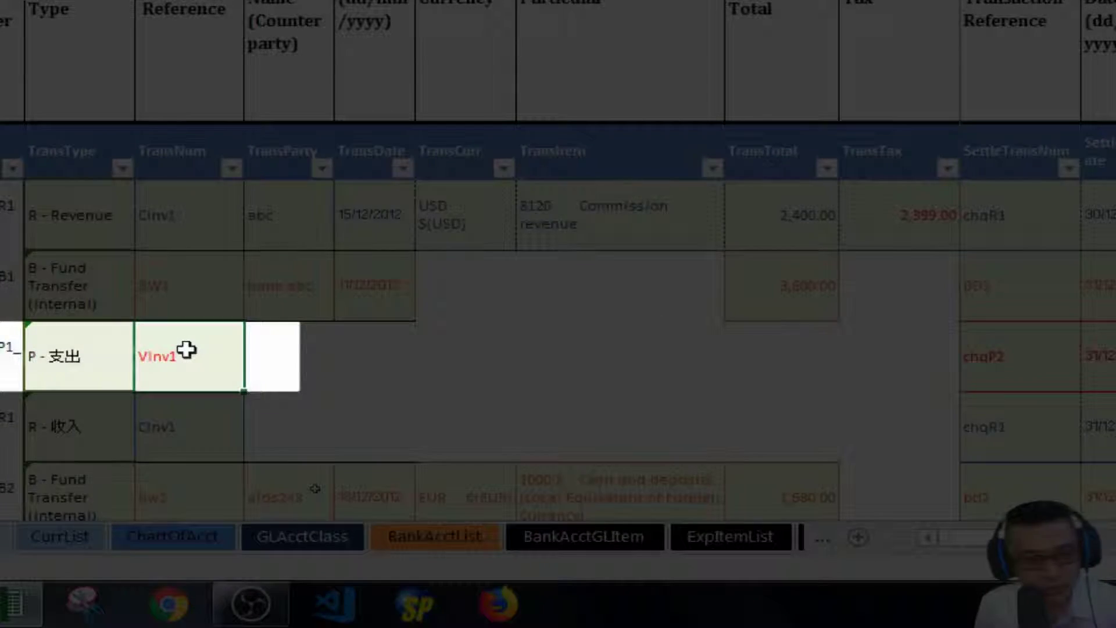
scroll(186, 349, "up", 1)
left_click(207, 219)
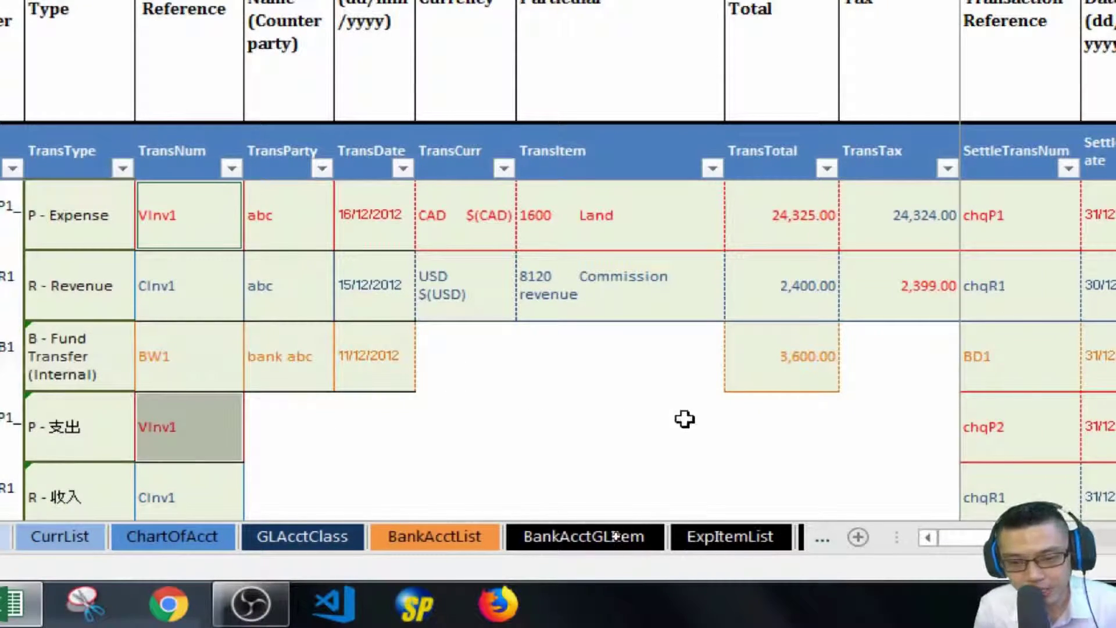
Compare the bank transaction references in the SettleTransNum column for rows 7 to 10
left_click(1017, 427)
left_click(1022, 165, "ctrl")
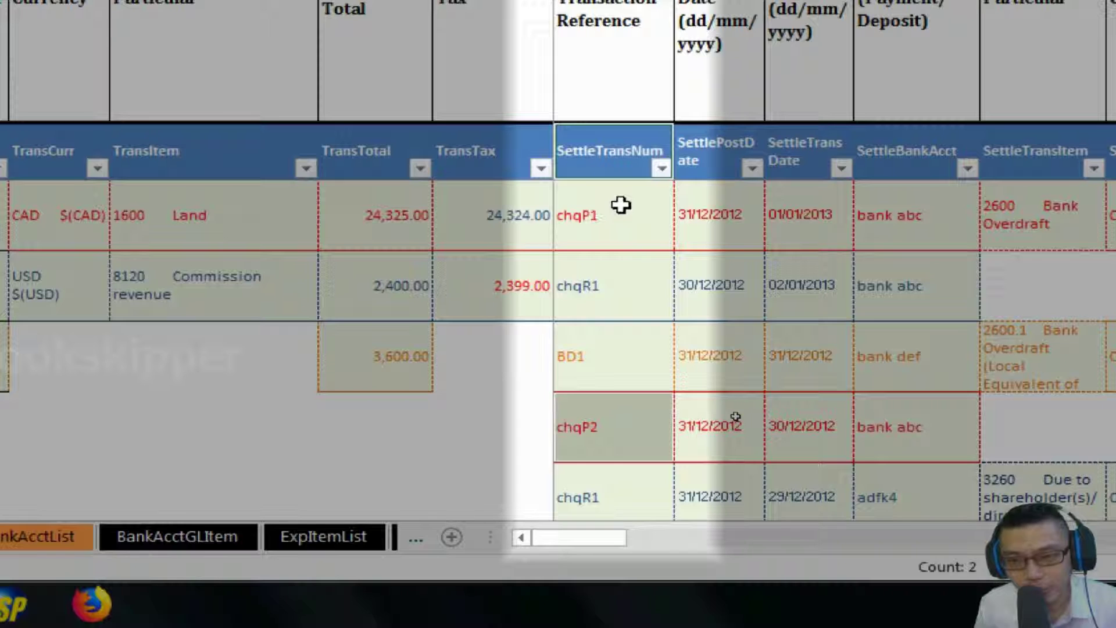
left_click(621, 205)
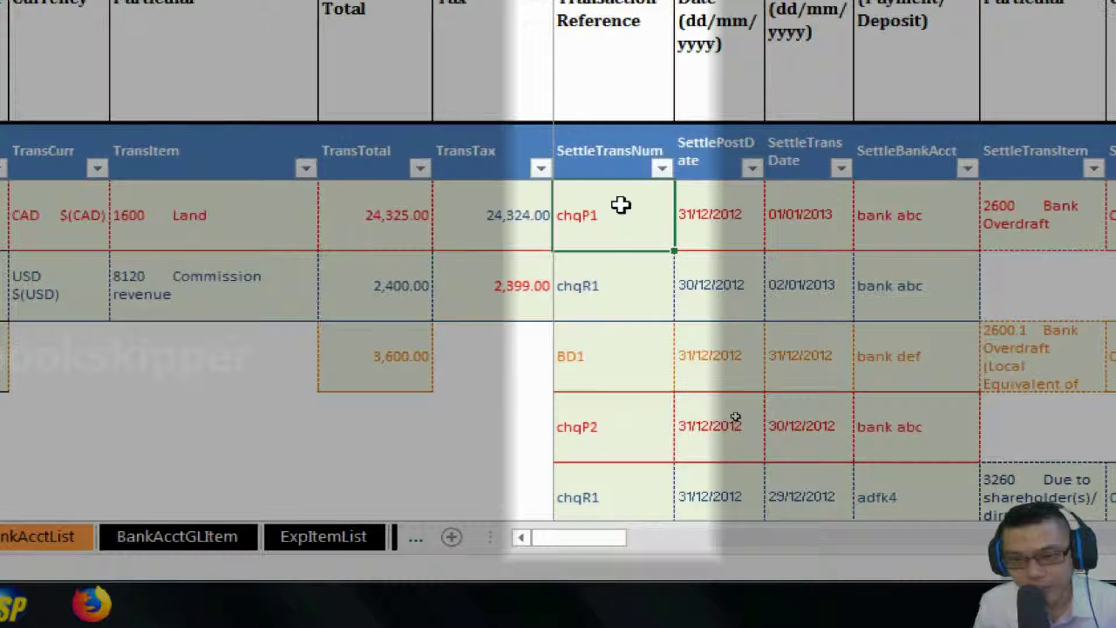
left_click(608, 350)
left_click(607, 411)
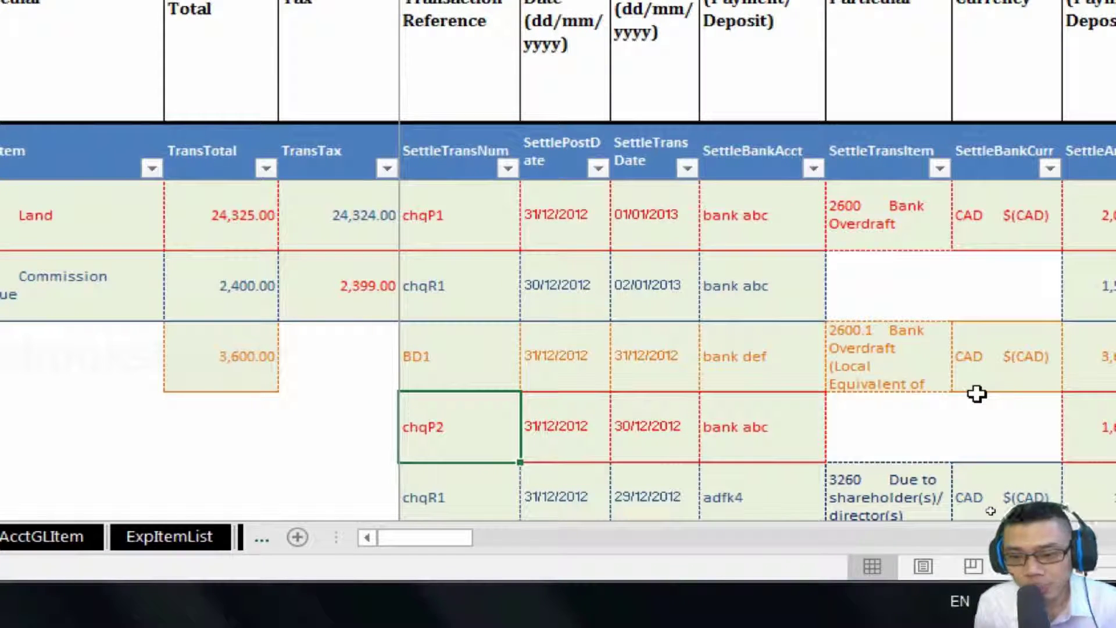
Examine the TransNumCount helper column for rows 7 to 10, including the formula in row 10
key("Right")
key("Right")
key("Right")
key("Right")
key("Right")
key("Right")
key("Right")
key("Right")
key("Right")
key("Right")
key("Right")
key("Right")
key("Right")
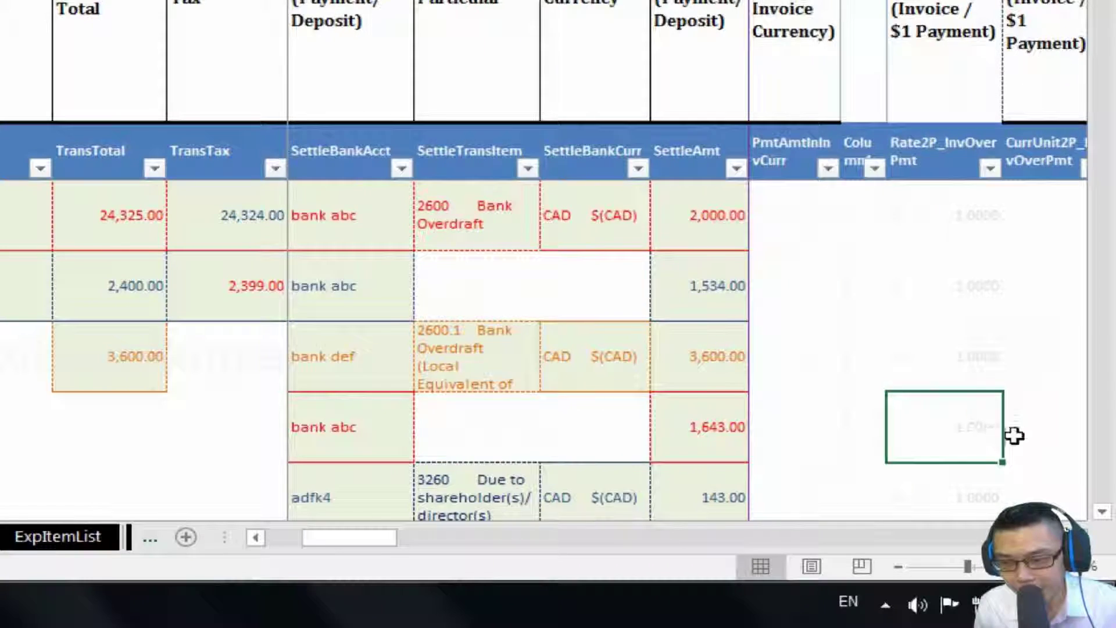
key("Right")
key("Right")
key("Right")
key("Right")
key("Right")
key("Right")
key("Right")
key("Right")
key("Right")
key("Right")
key("Right")
key("Right")
key("Left")
key("Left")
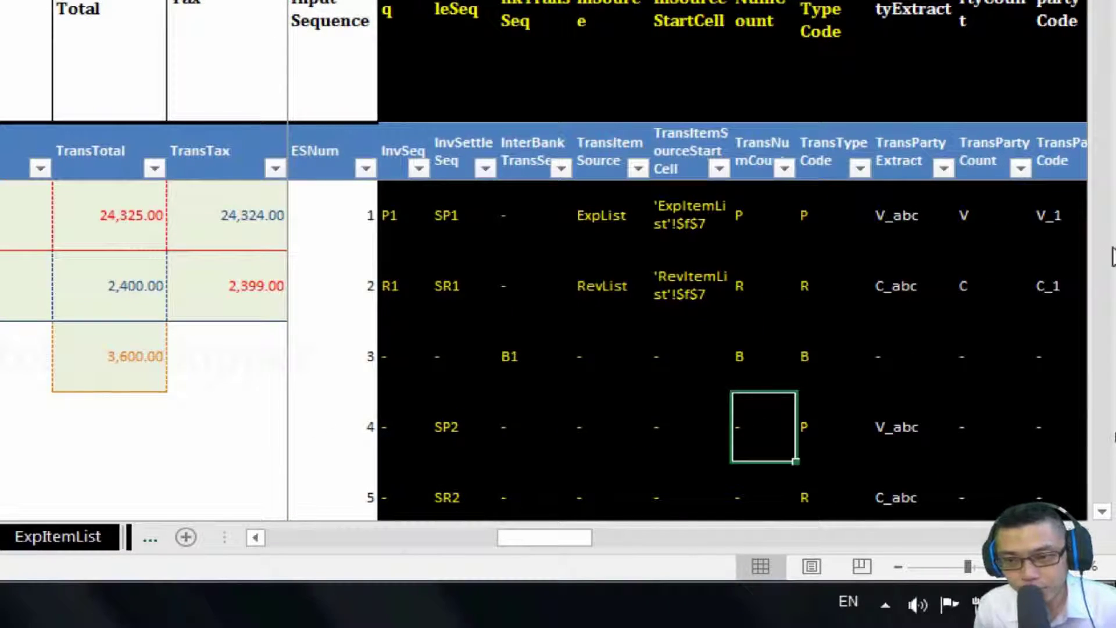
left_click(751, 184)
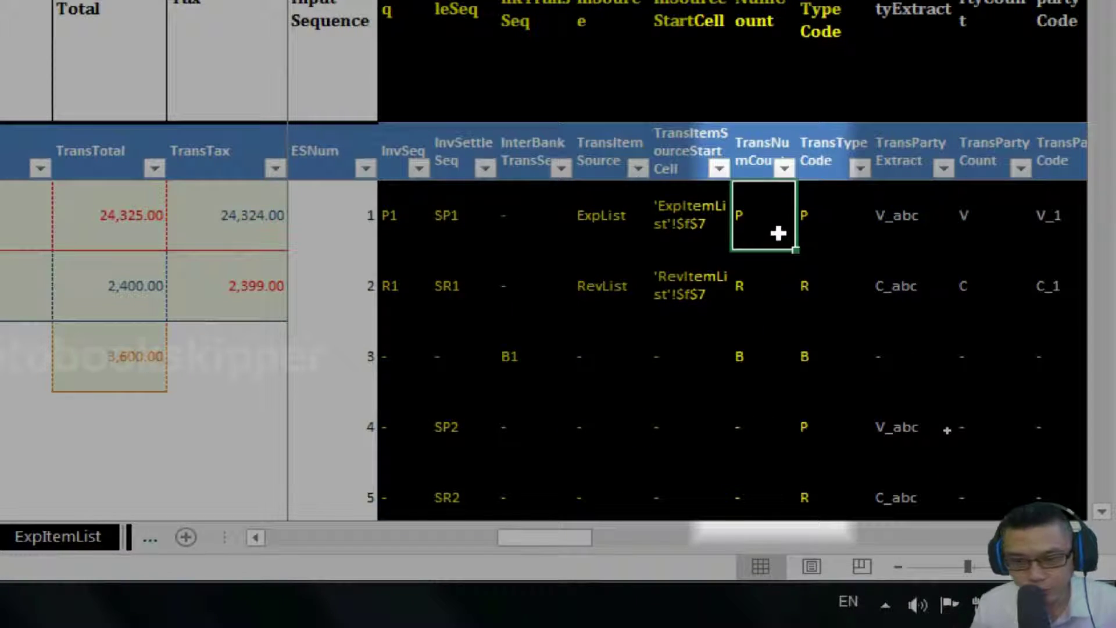
key("Down")
key("Down")
key("Down")
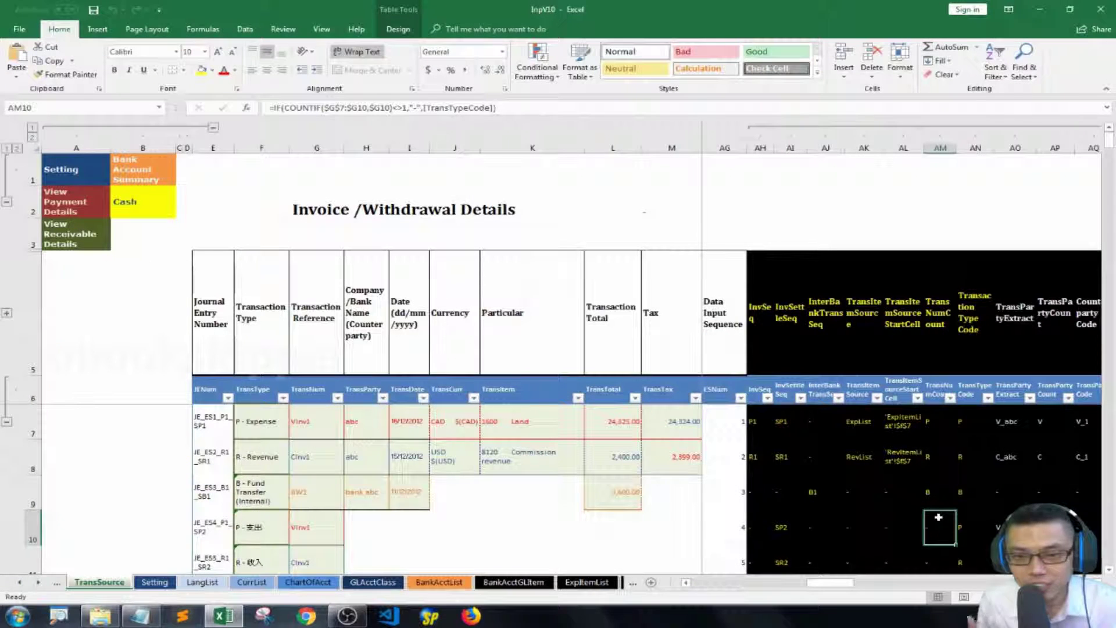
Set the transaction reference in G10 to VInv12 and check the row's TransNumCount cell
left_click(323, 533)
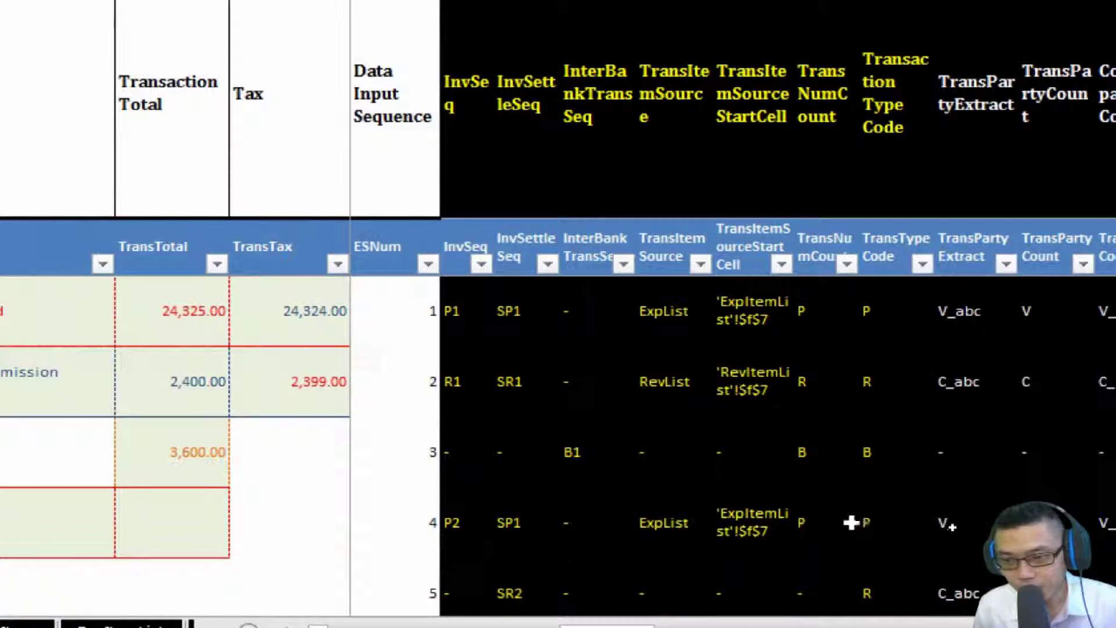
left_click(828, 523)
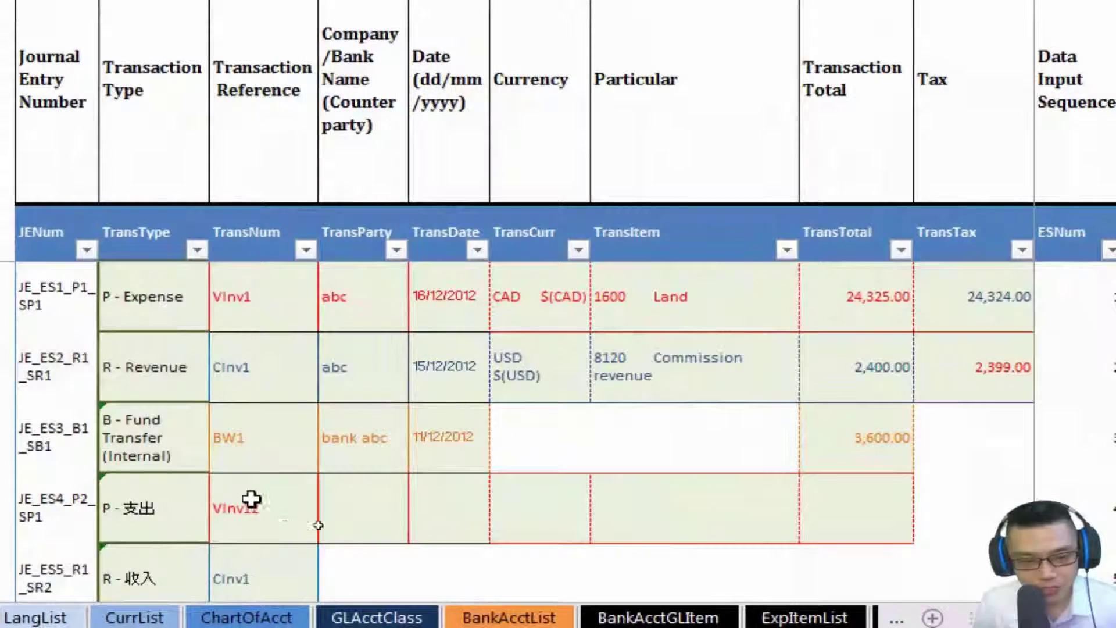
Restore the transaction reference in G10 to VInv1 and select it together with the reference in G7
double_click(279, 506)
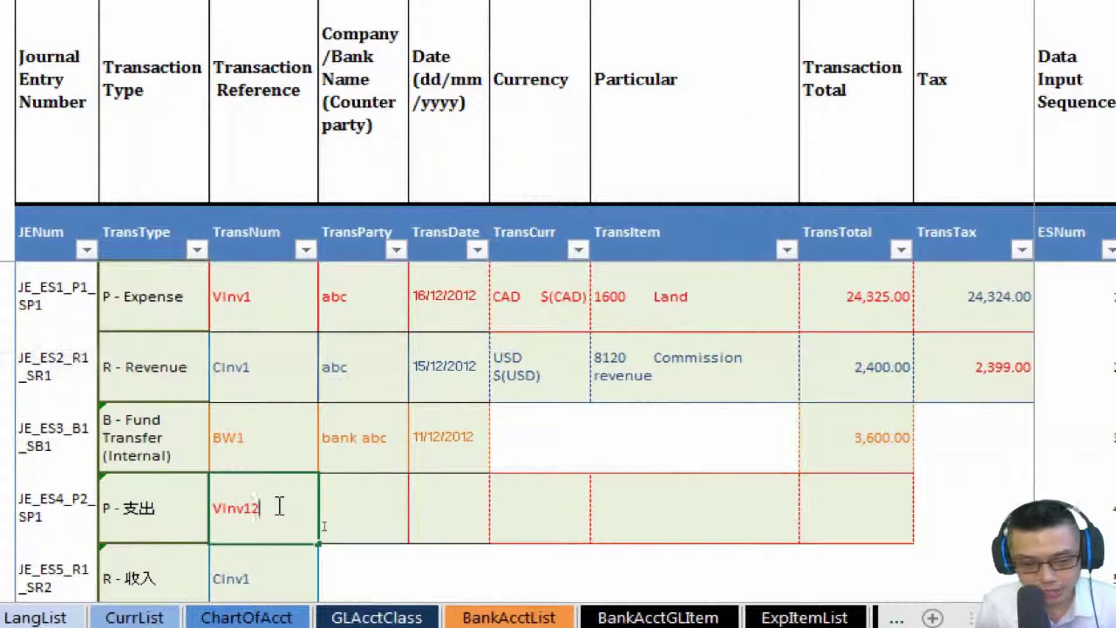
key("BackSpace")
key("Return")
left_click(281, 459)
scroll(293, 419, "up", 1)
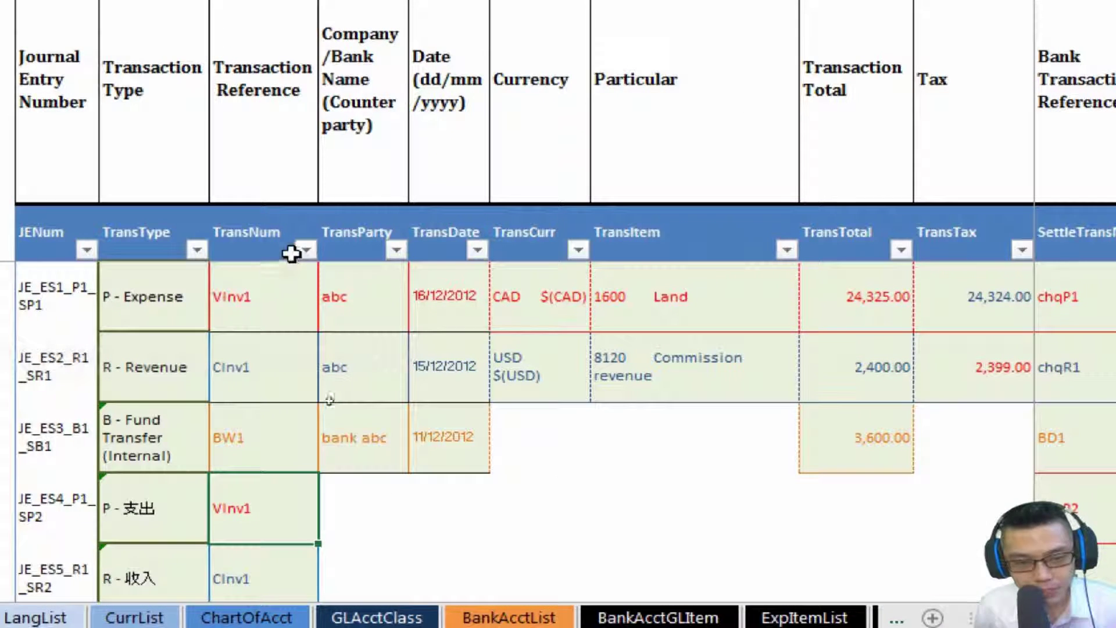
left_click(277, 295, "ctrl")
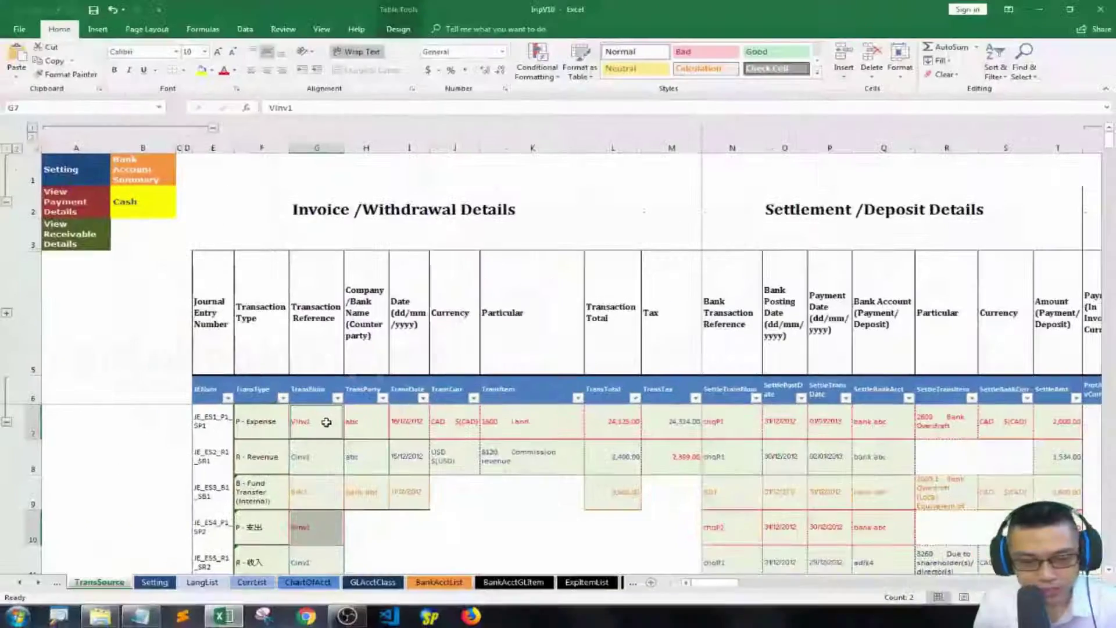
Try to enter fdskdf as the counterparty of the fourth transaction in H10, and cancel the entry
left_click(401, 482)
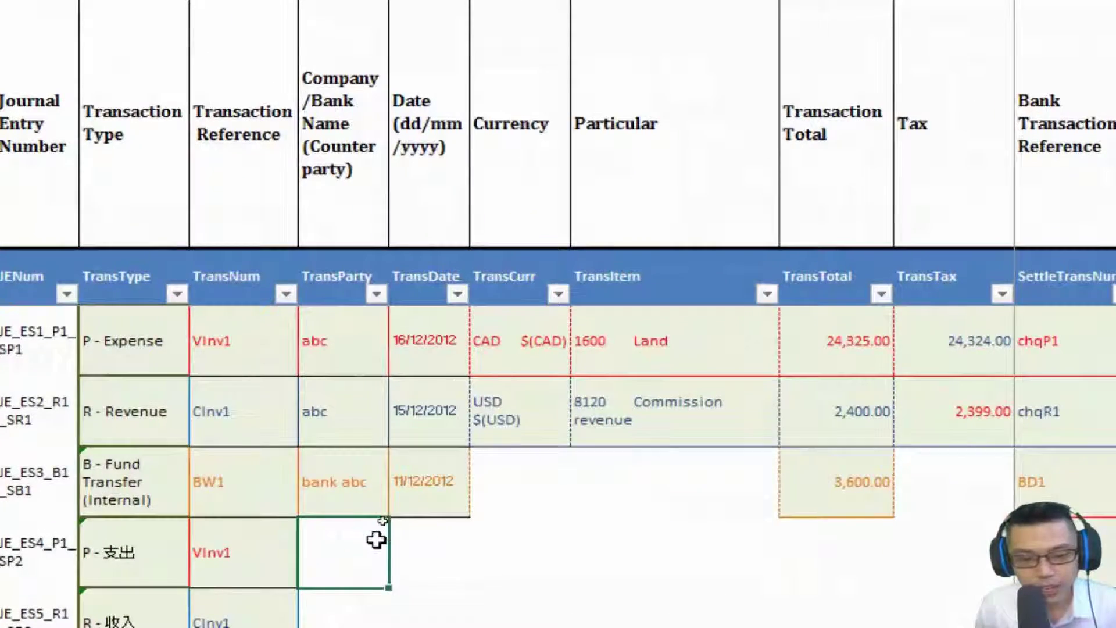
type("fdskdf")
key("Return")
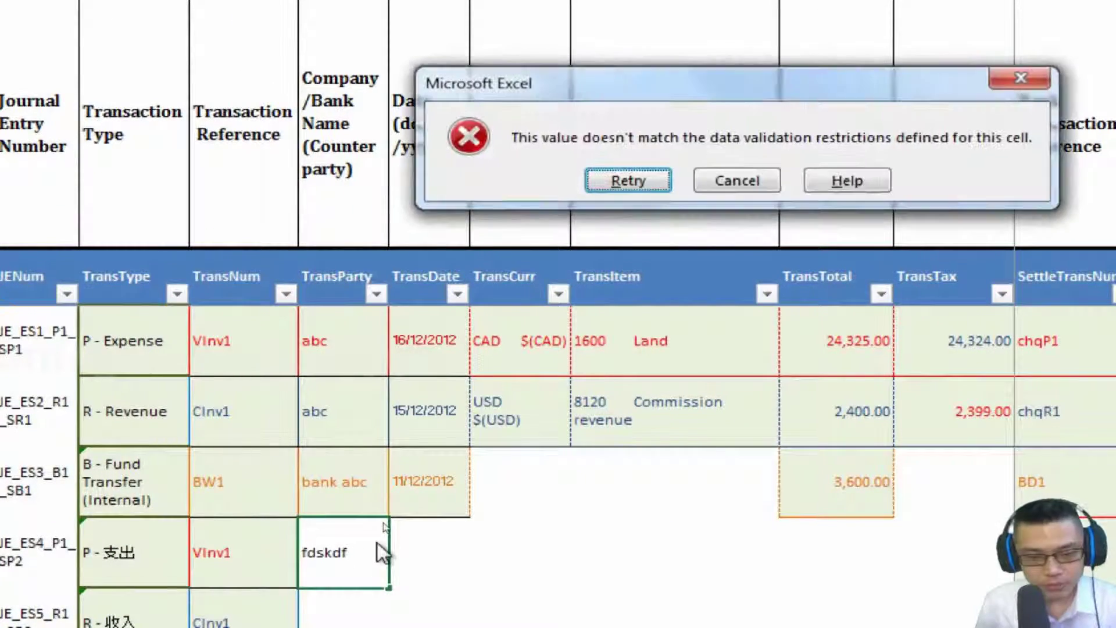
left_click(716, 189)
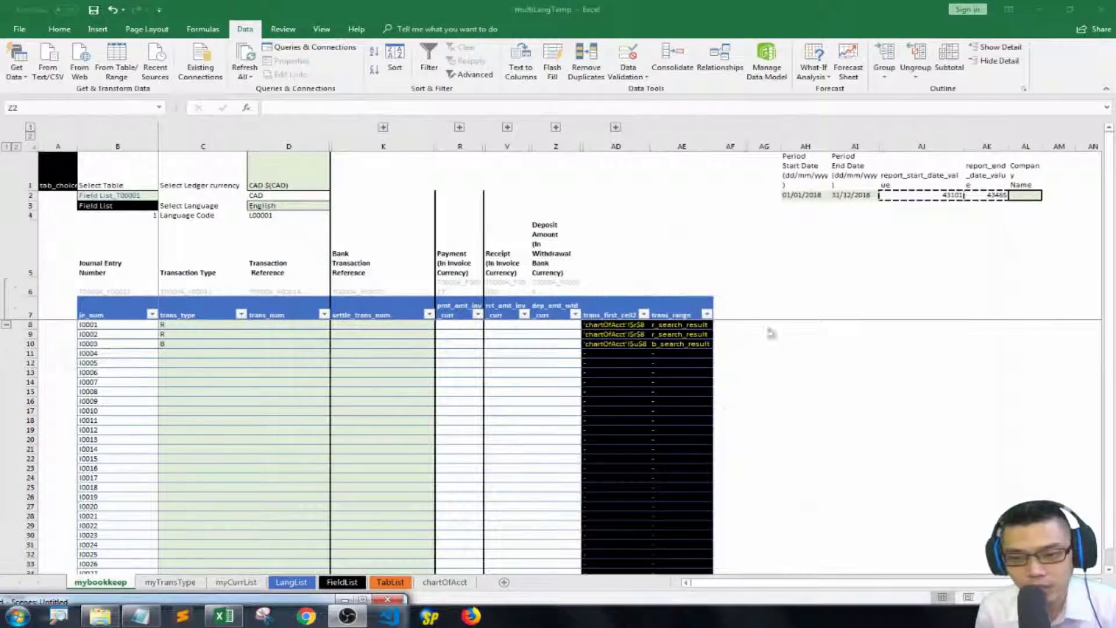
Add a table column headed trans_num_count in AF7, directly after trans_range
left_click(730, 308)
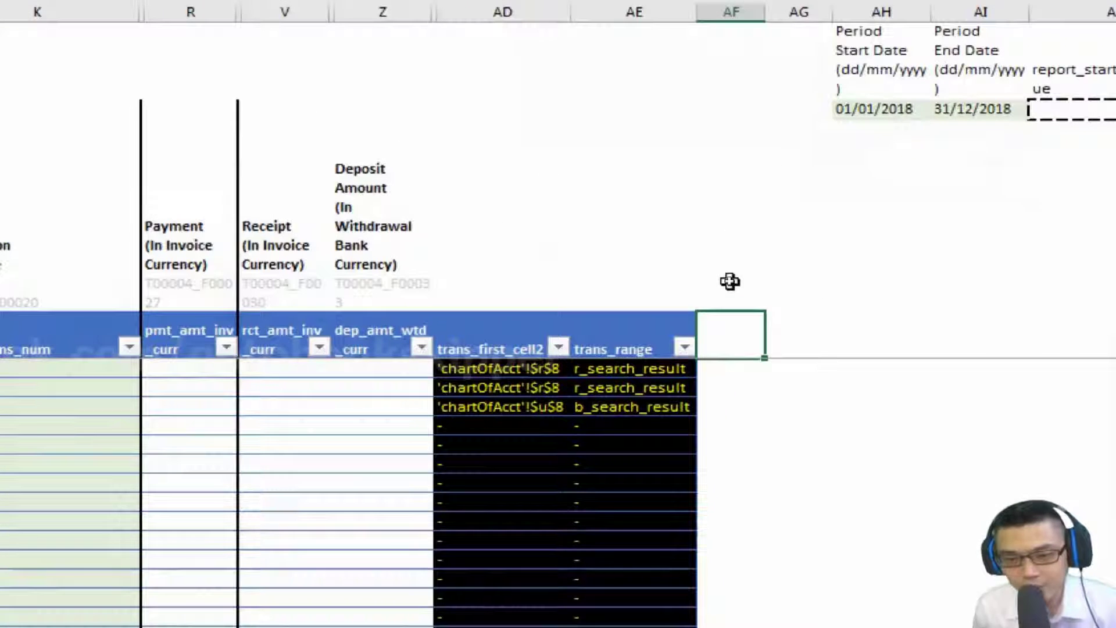
key("Left")
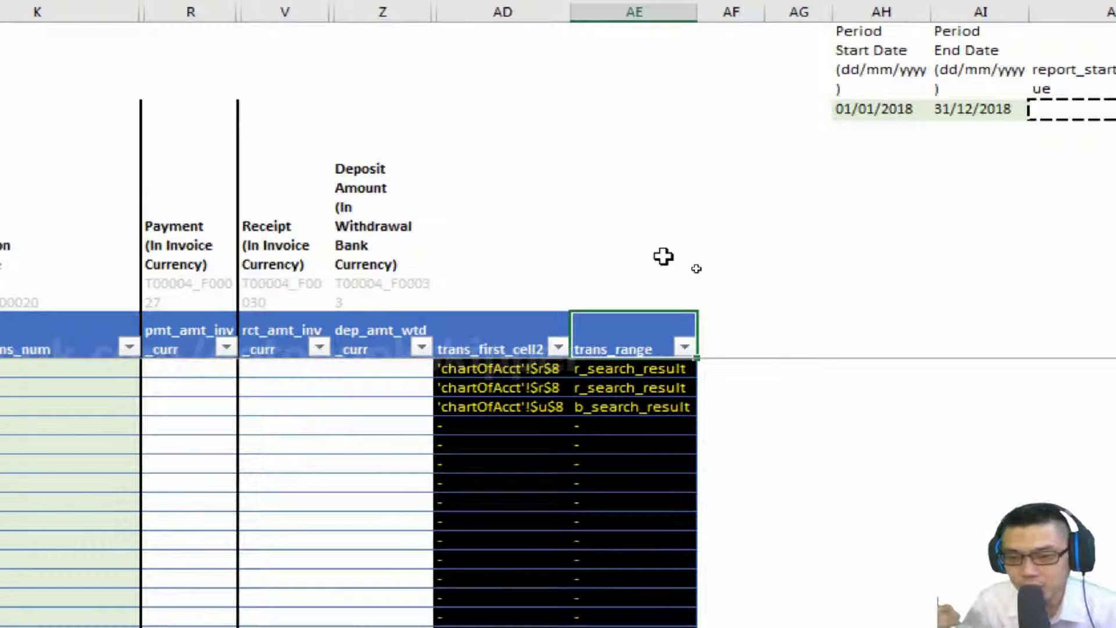
key("Right")
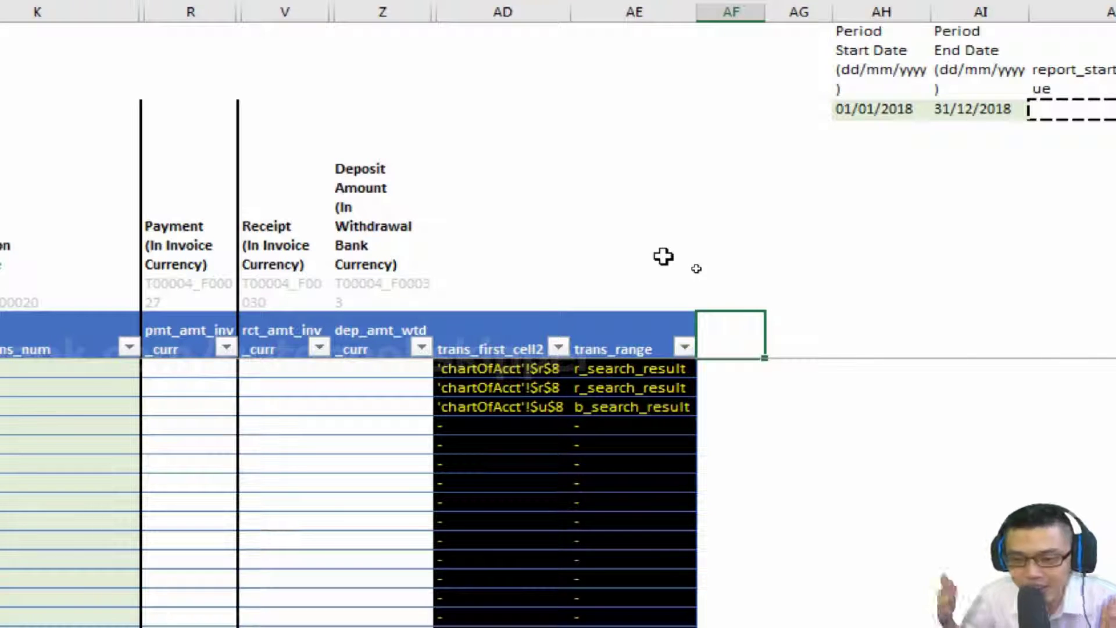
type("trans_")
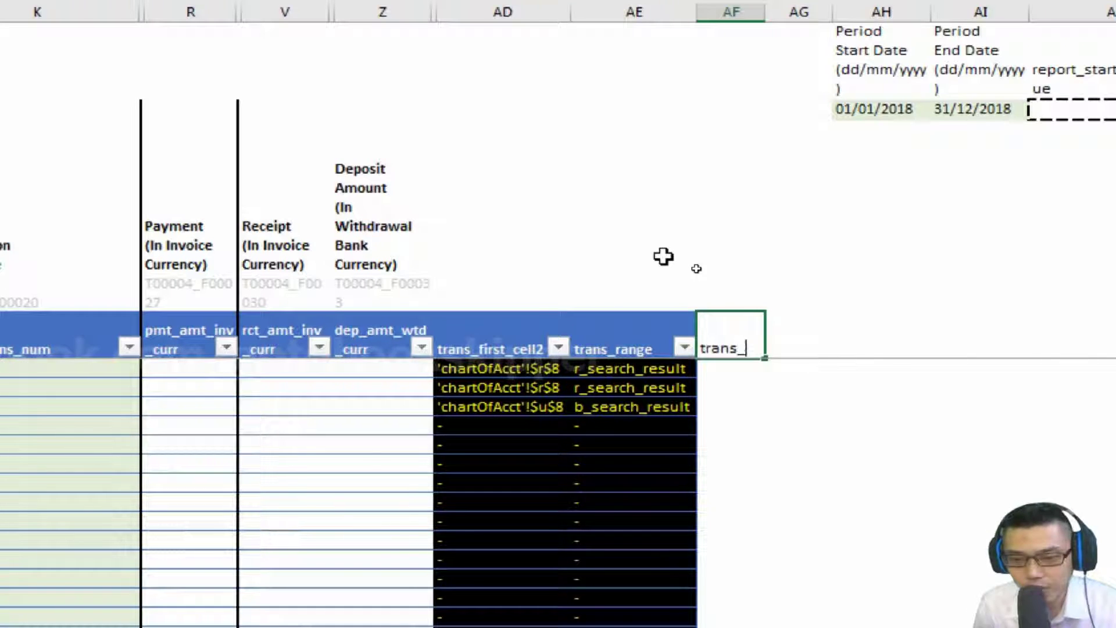
type("num_c")
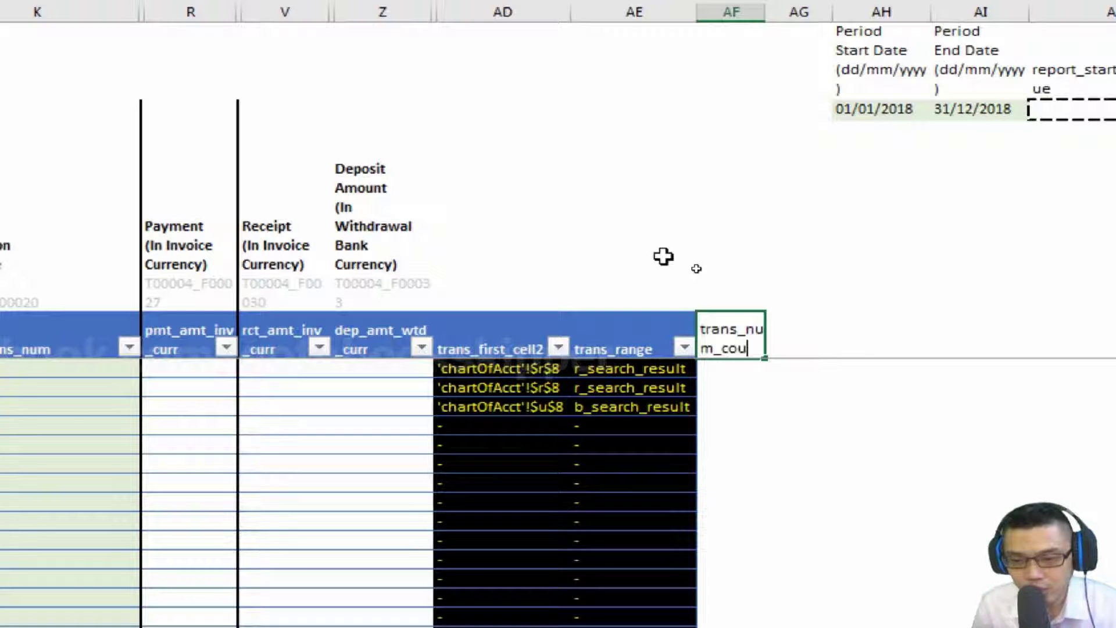
type("ou")
key("Return")
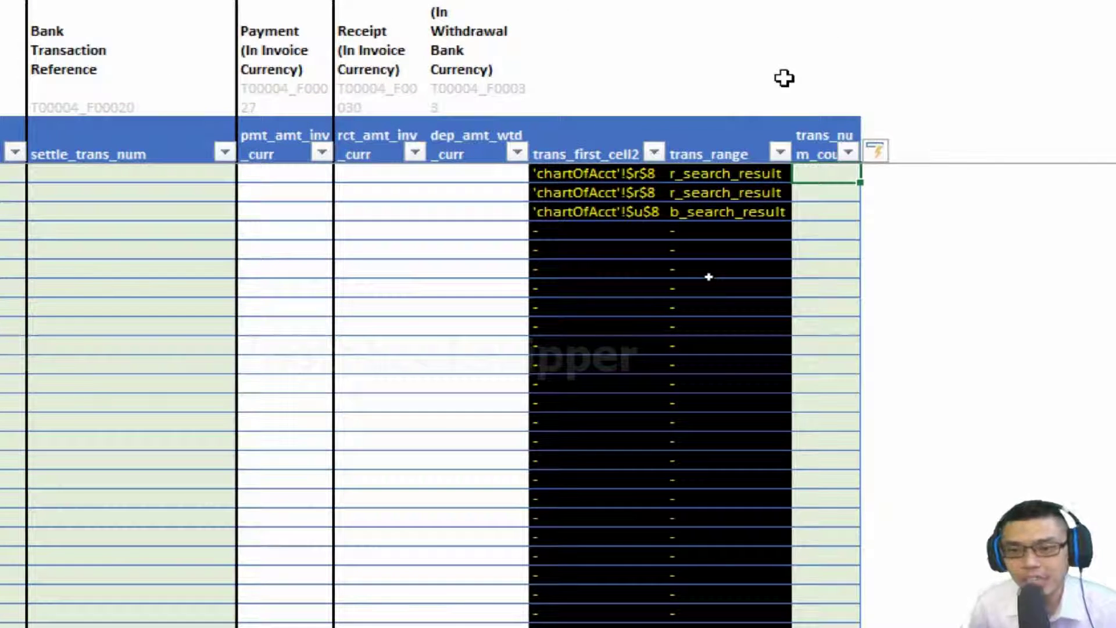
Format the trans_num_count column's data cells with a black fill and yellow font colour to match the neighbouring helper columns
key("ctrl+space")
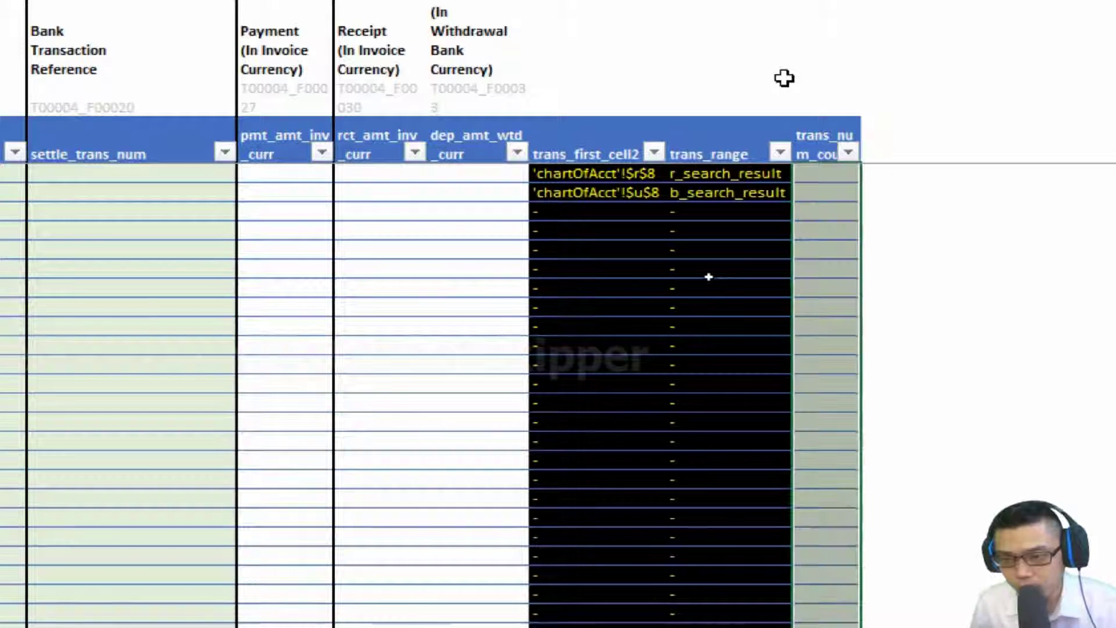
key("ctrl+1")
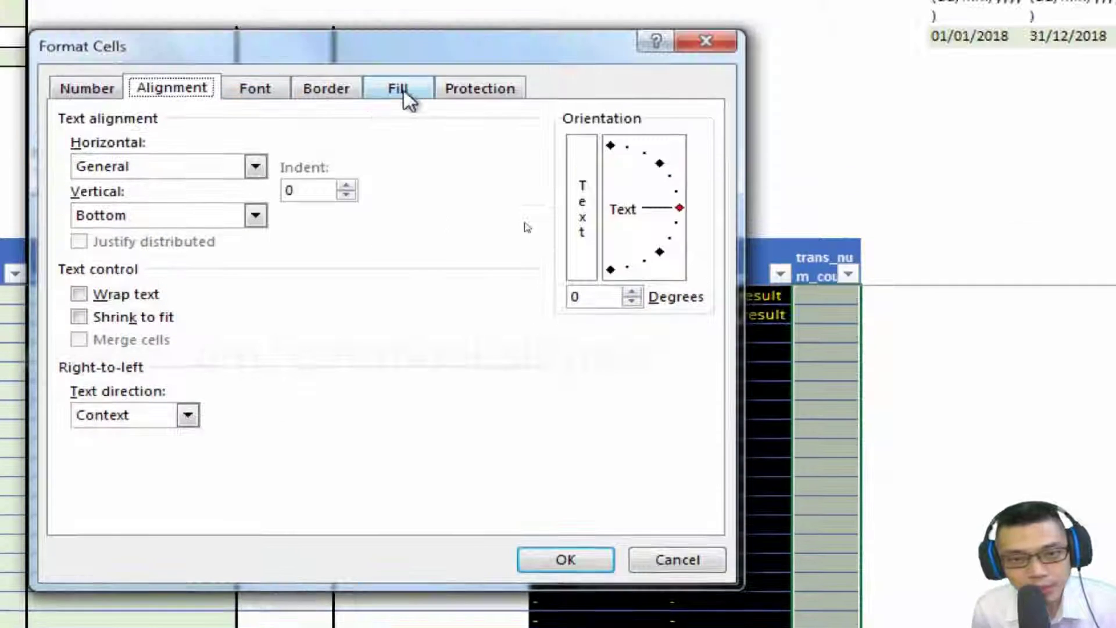
left_click(405, 93)
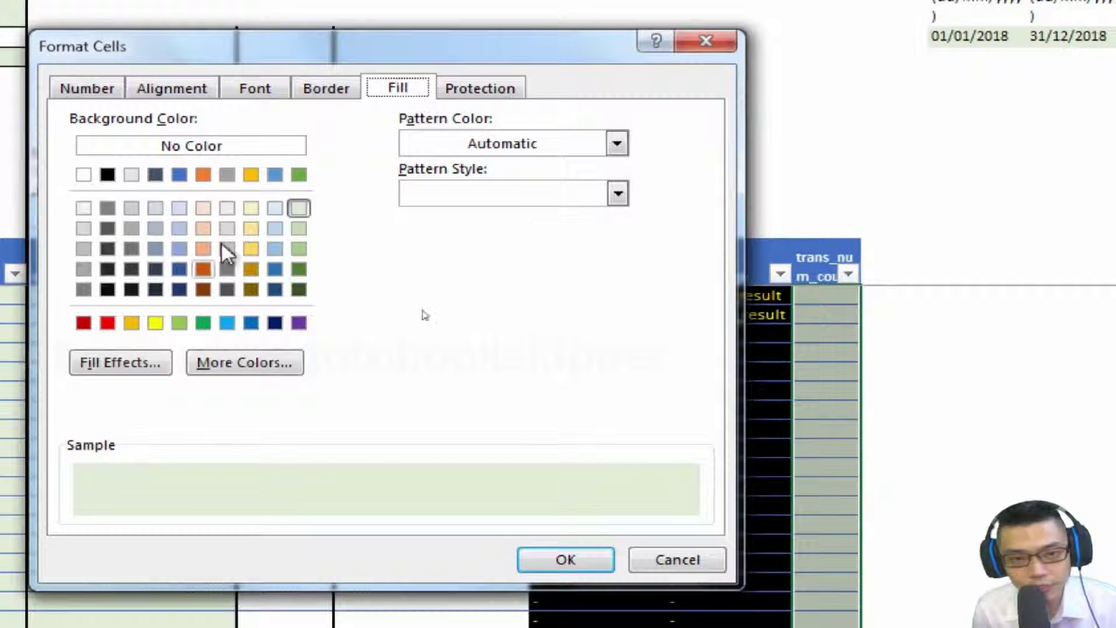
left_click(124, 175)
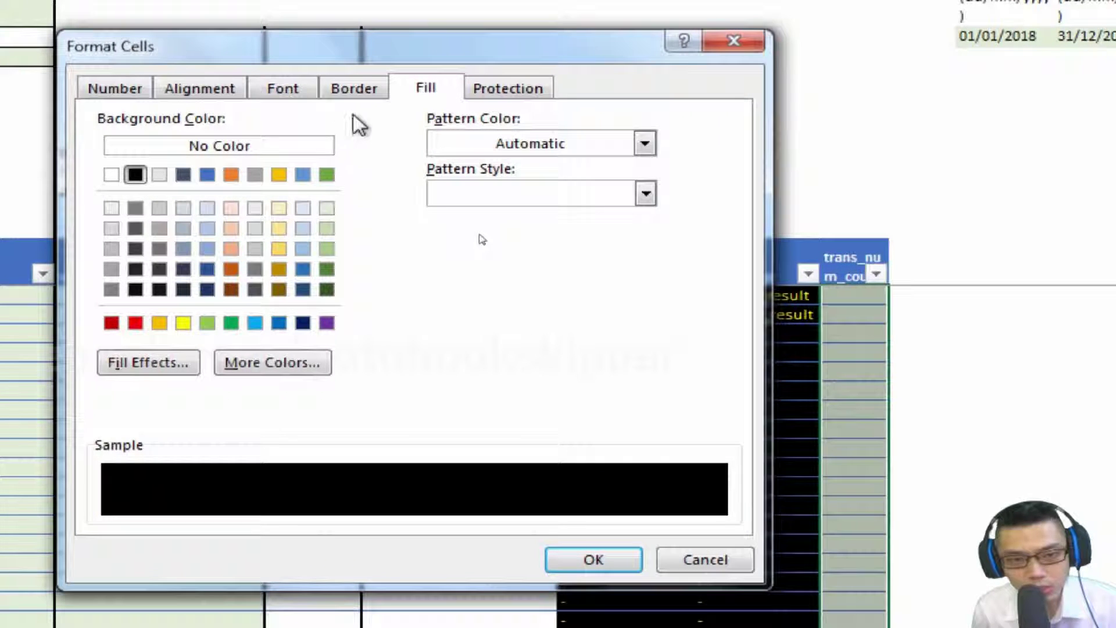
left_click(274, 93)
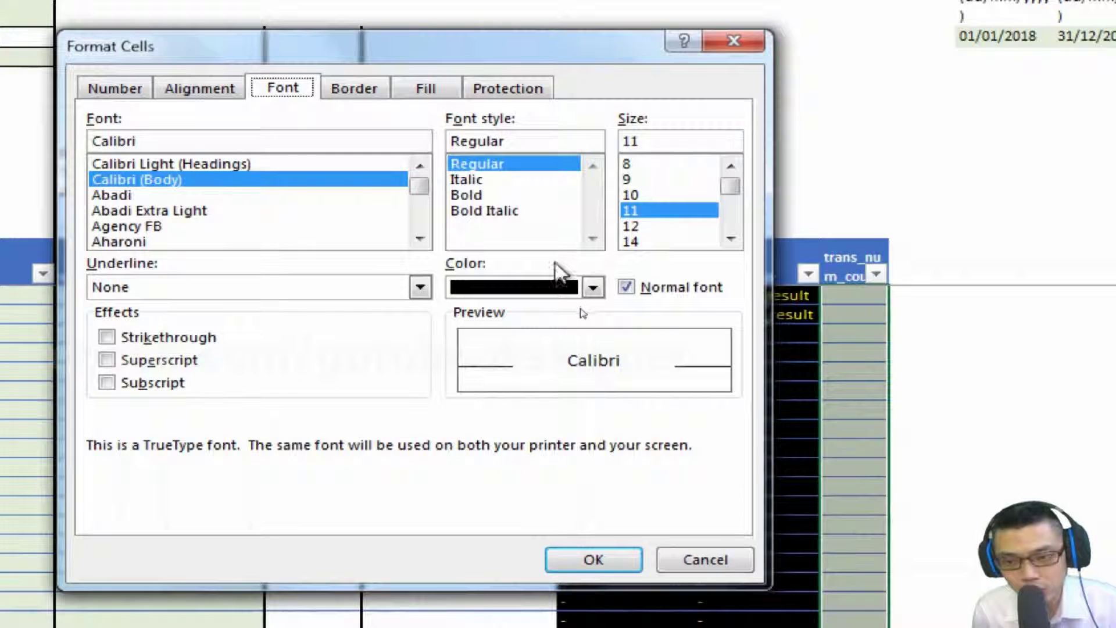
left_click(559, 288)
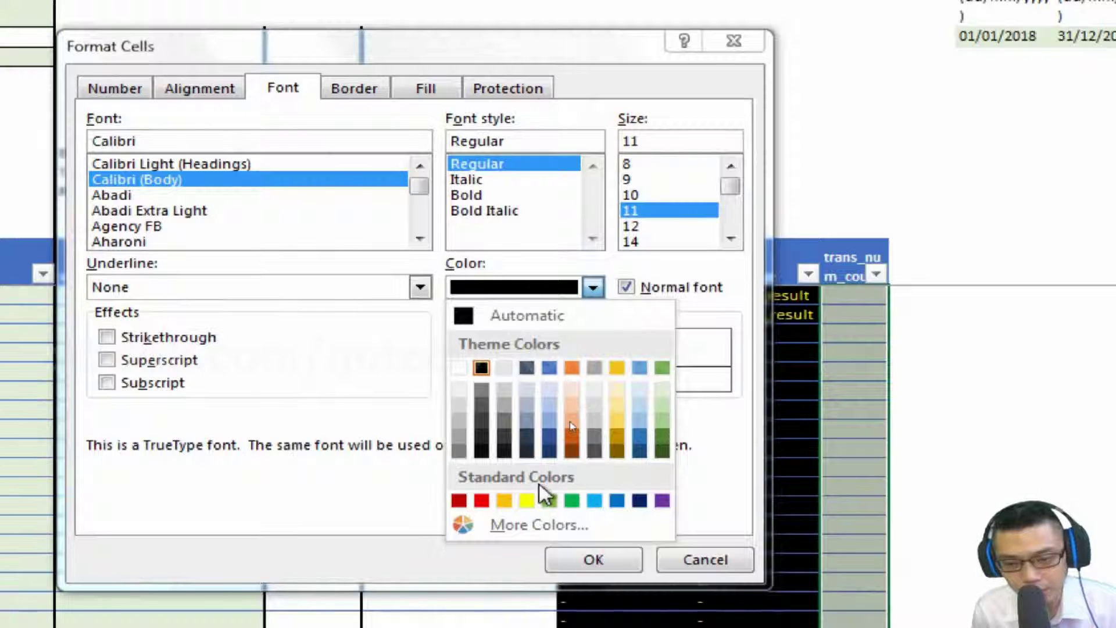
left_click(527, 501)
left_click(593, 559)
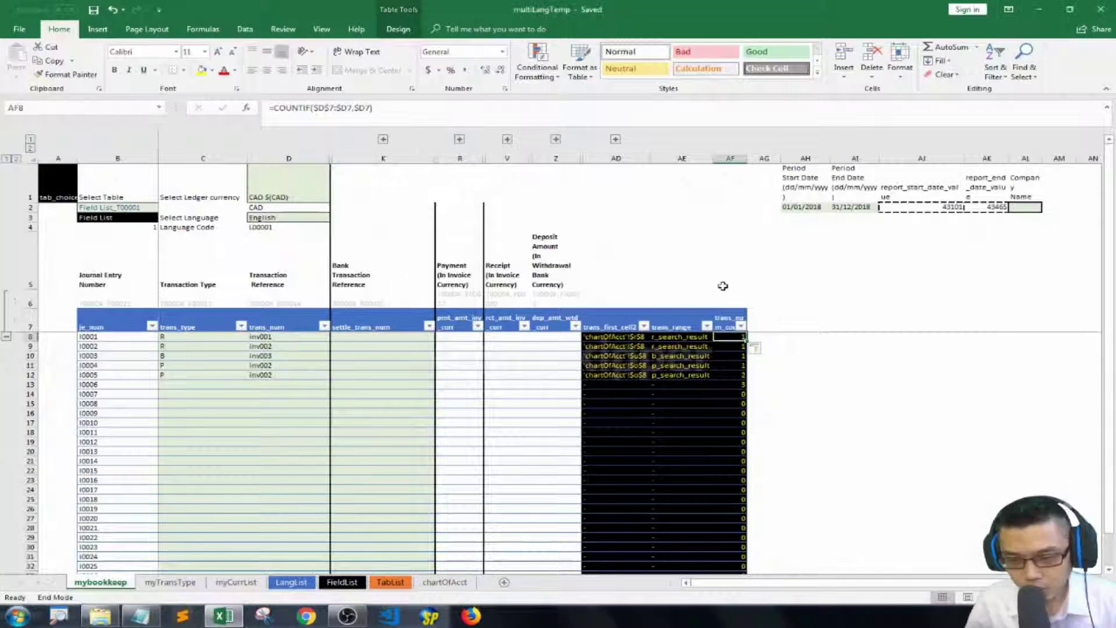
Clear the COUNTIF formulas from the trans_num_count column, keeping its header and formatting
key("shift+Down")
key("Delete")
key("Up")
key("Down")
key("Up")
key("Up")
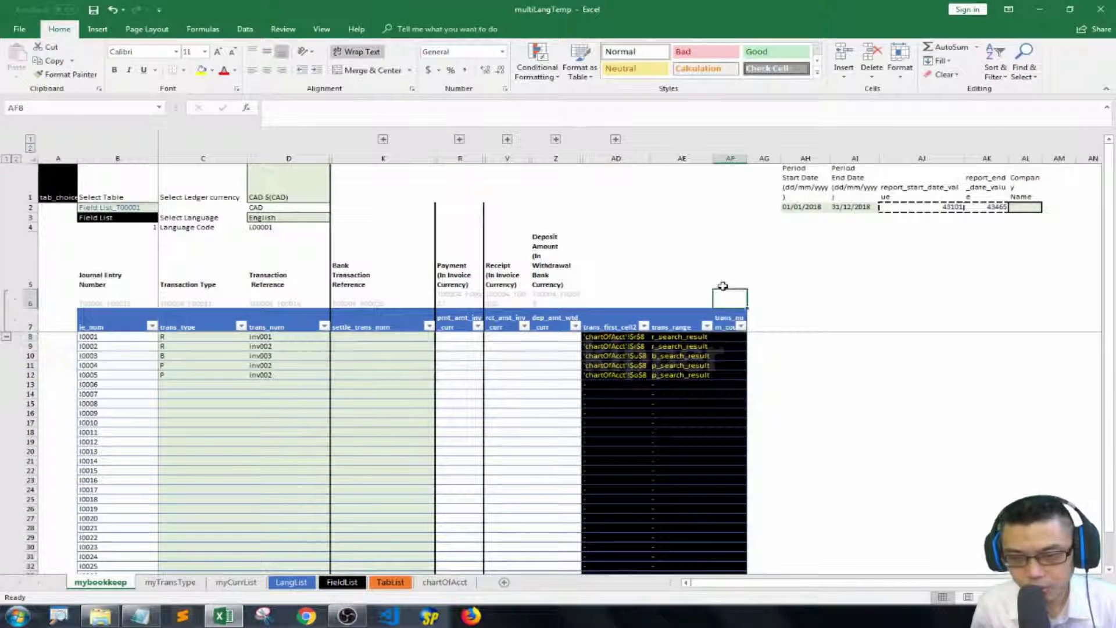
key("Down")
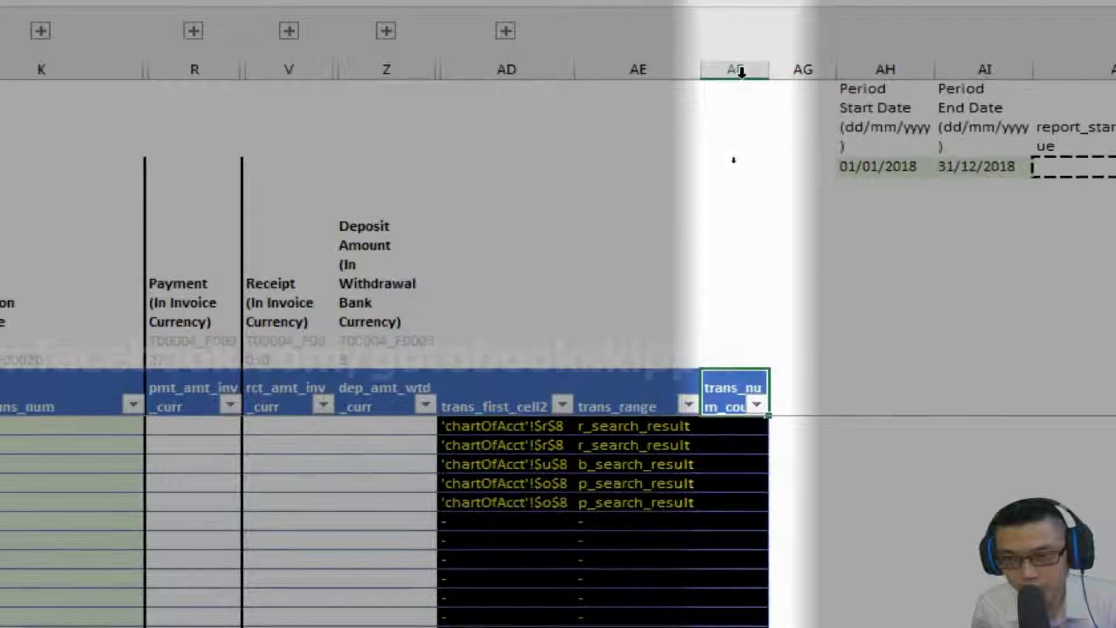
Insert a column between trans_range and trans_num_count and head it system_trans_num
right_click(741, 69)
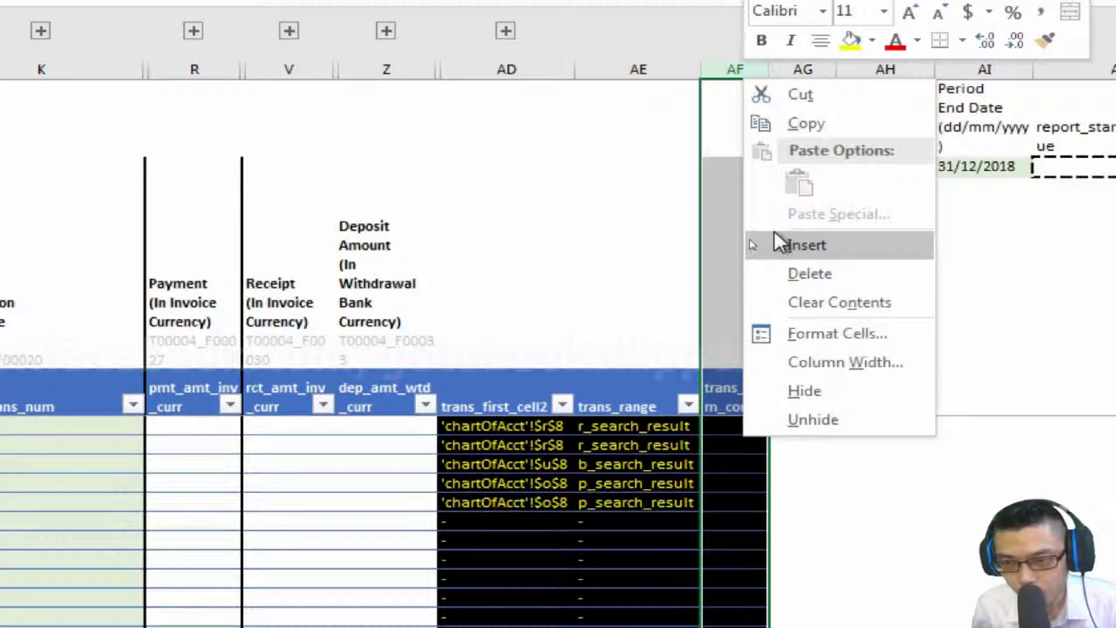
left_click(799, 245)
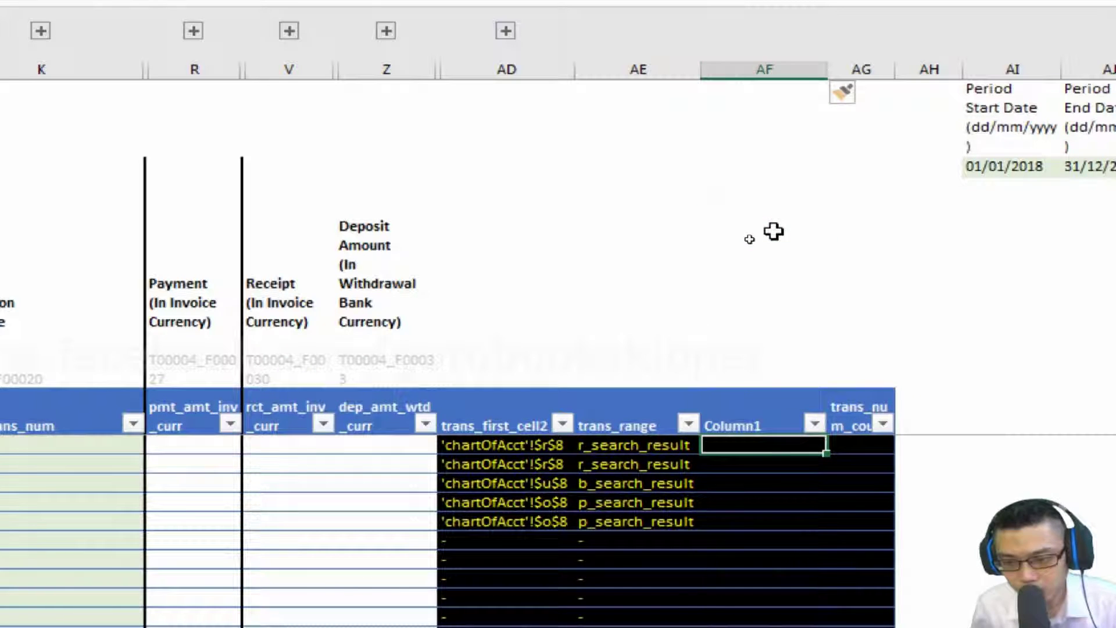
key("Up")
type("syst")
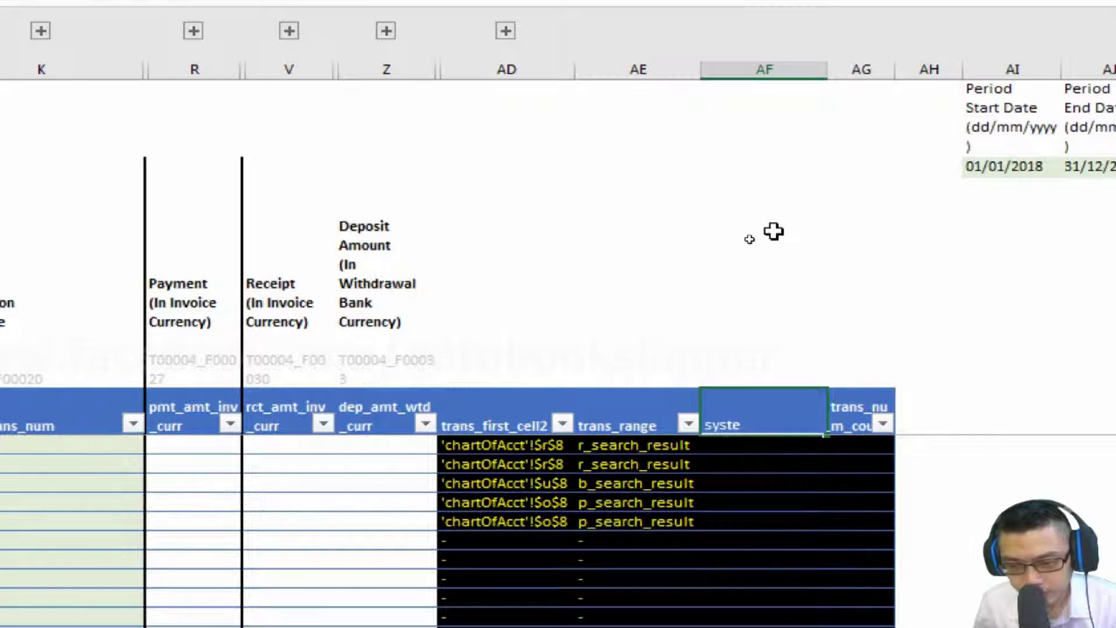
type("em_trans_num")
key("Return")
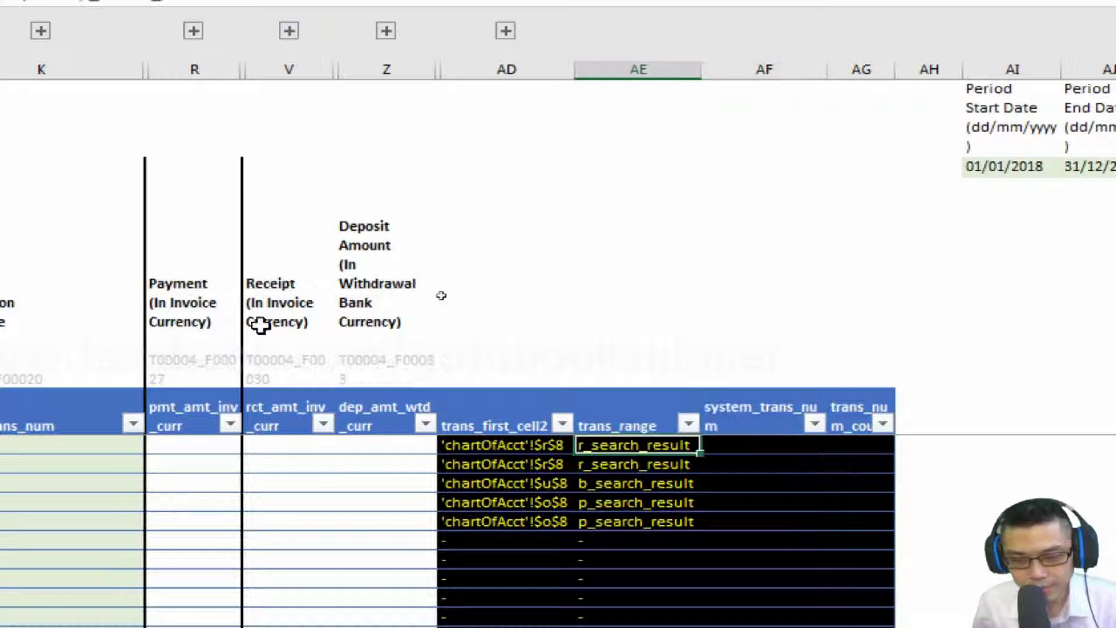
Fill the system_trans_num column from AF8 with the formula =[@[trans_type]]&"_"&[@[trans_num]]
scroll(259, 323, "left", 3)
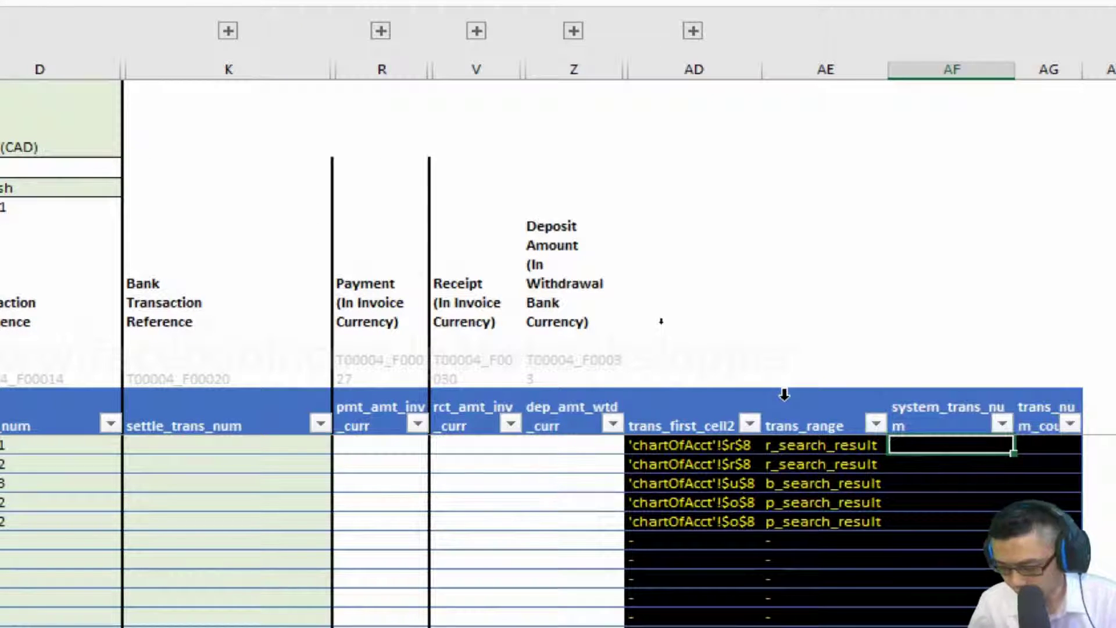
type("=")
scroll(143, 442, "left", 3)
left_click(177, 448)
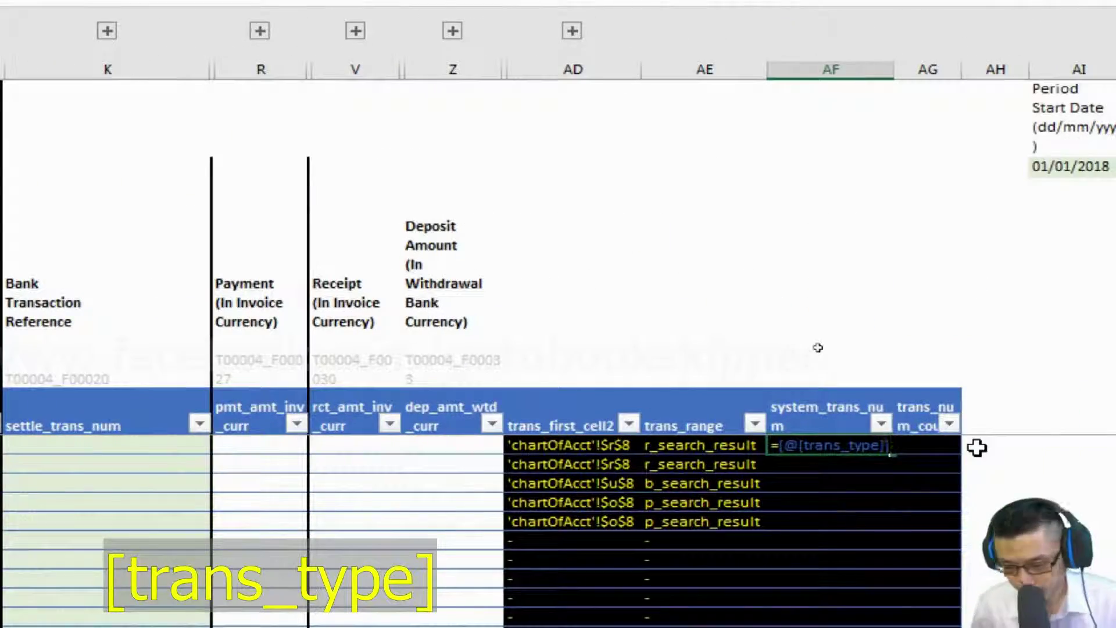
type("&")
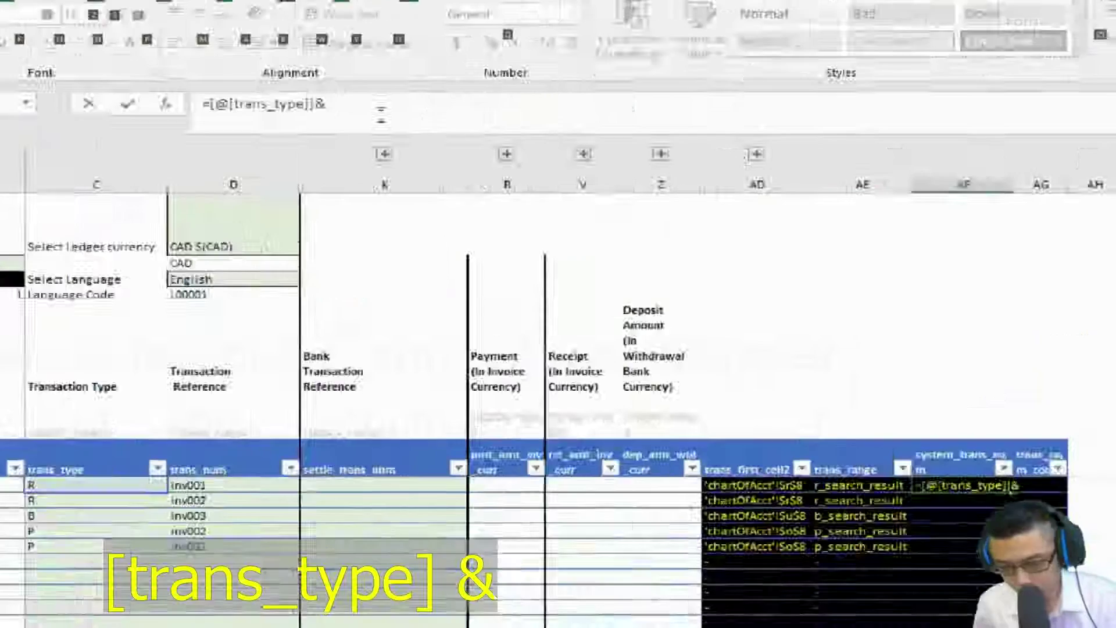
left_click(521, 556)
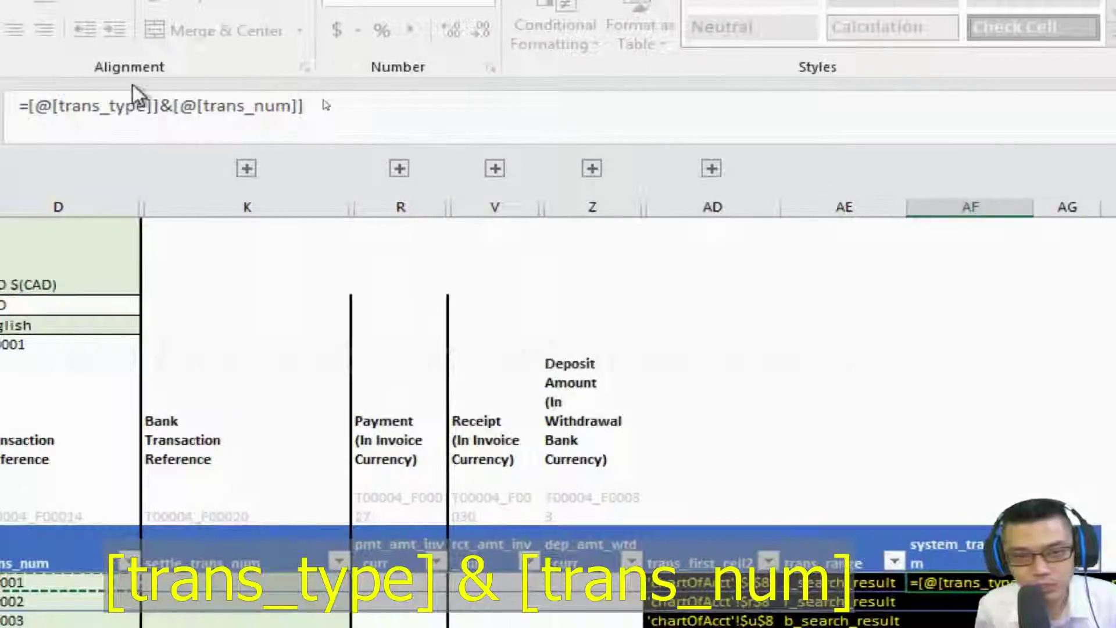
left_click(302, 108)
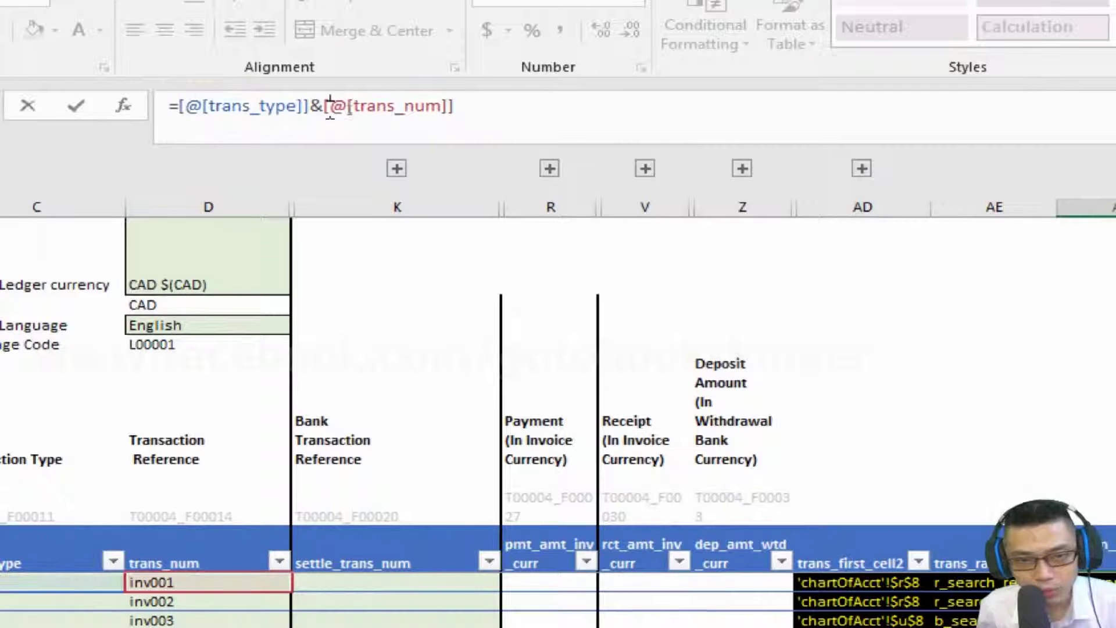
type("\"")
type("_\"&")
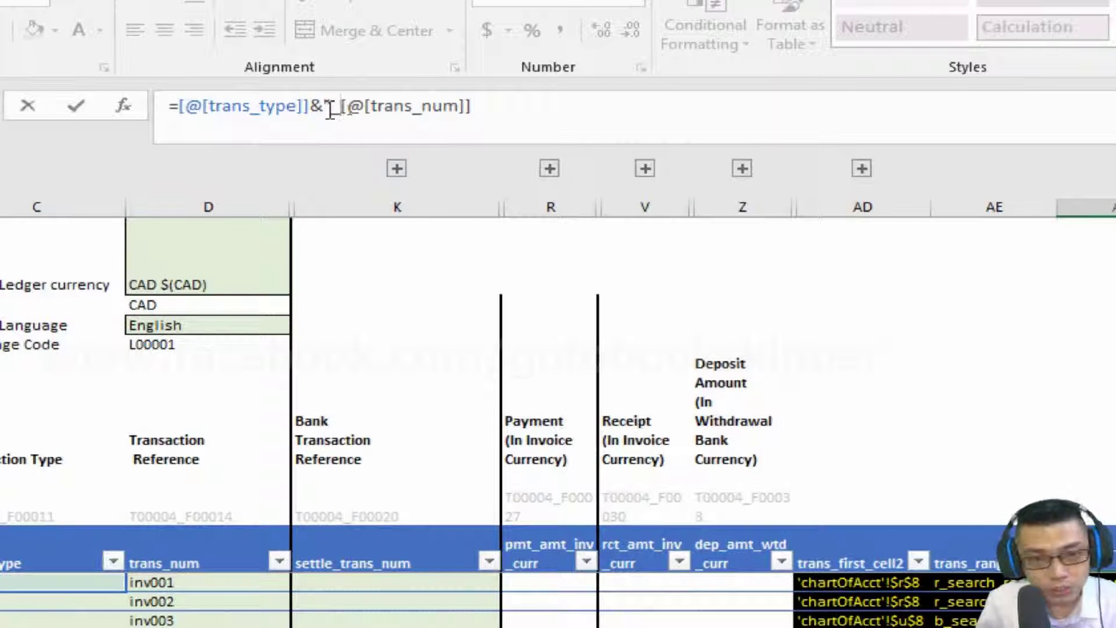
key("Return")
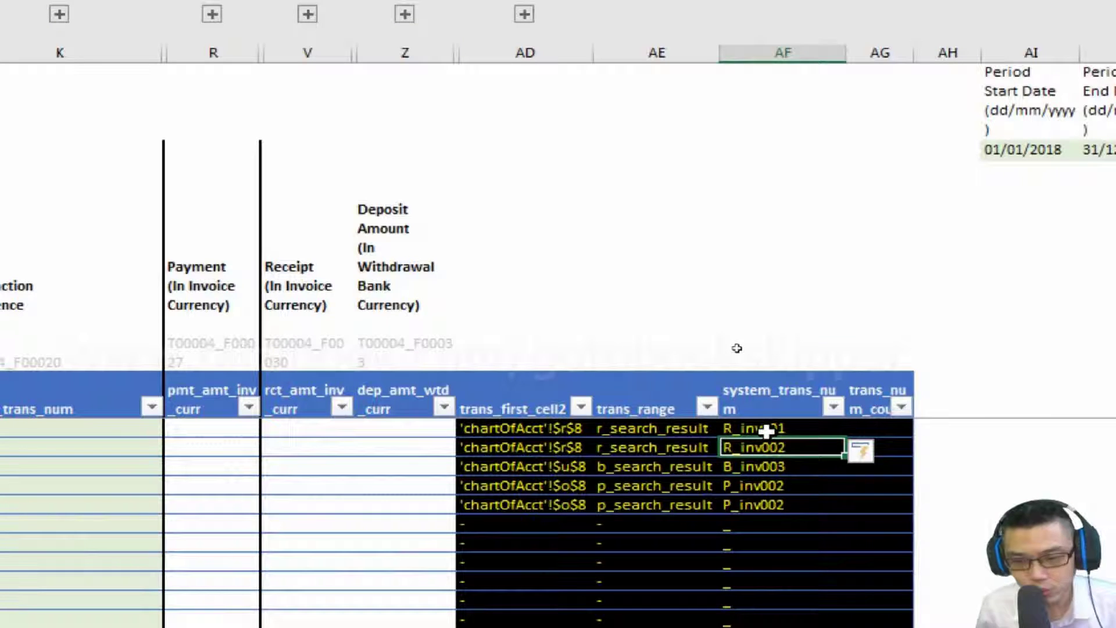
Check the combined transaction references in the first rows of the system_trans_num column
left_click(766, 429)
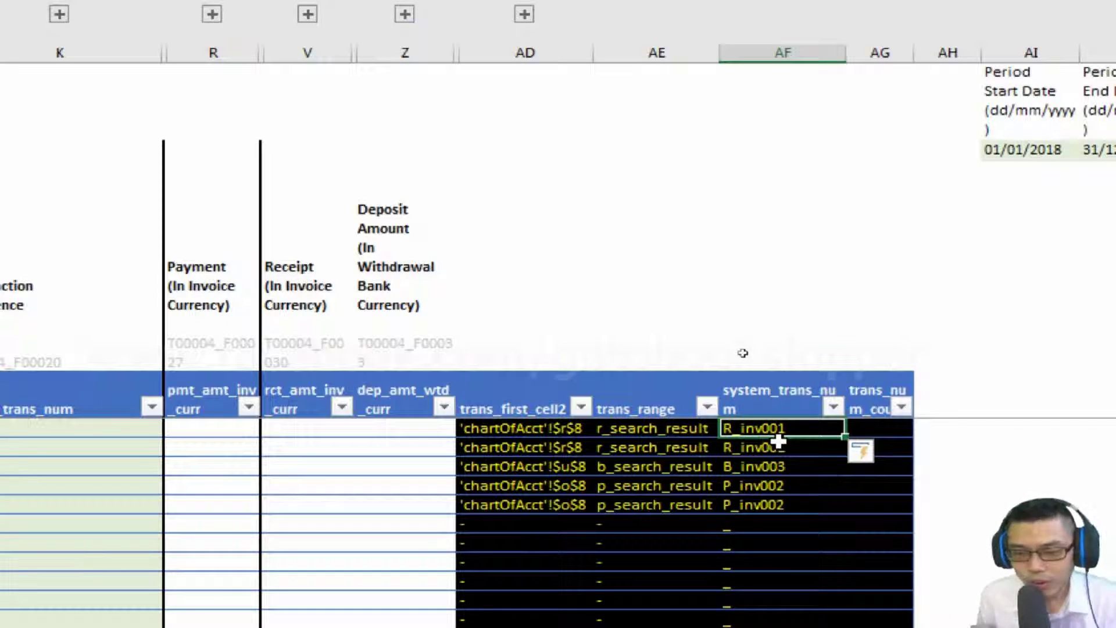
left_click(748, 465)
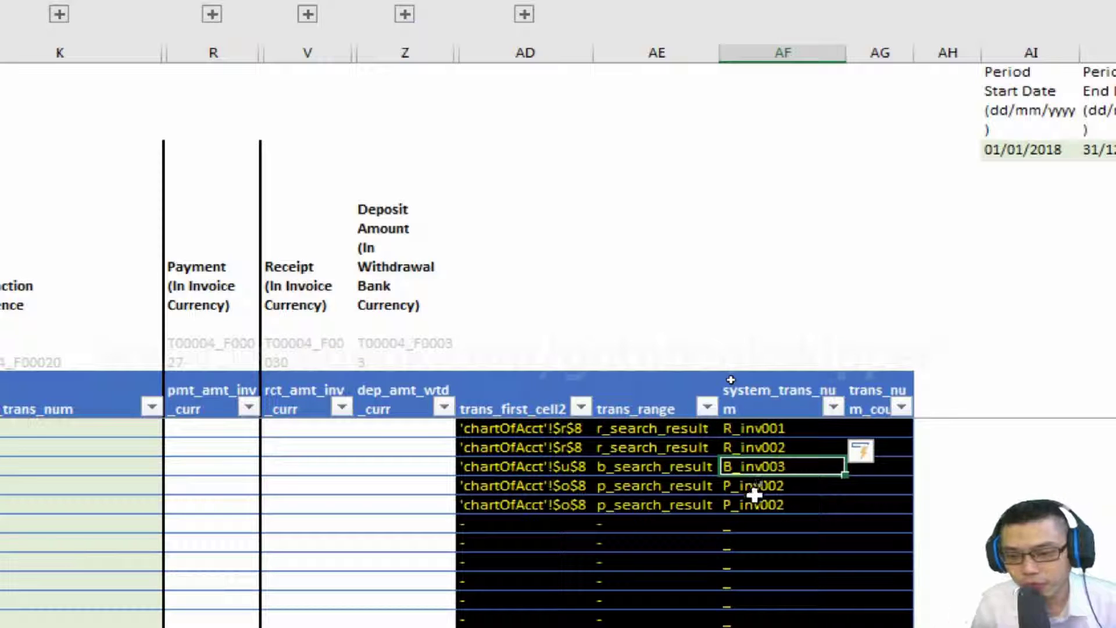
left_click(744, 490)
key("Up")
key("Up")
key("Up")
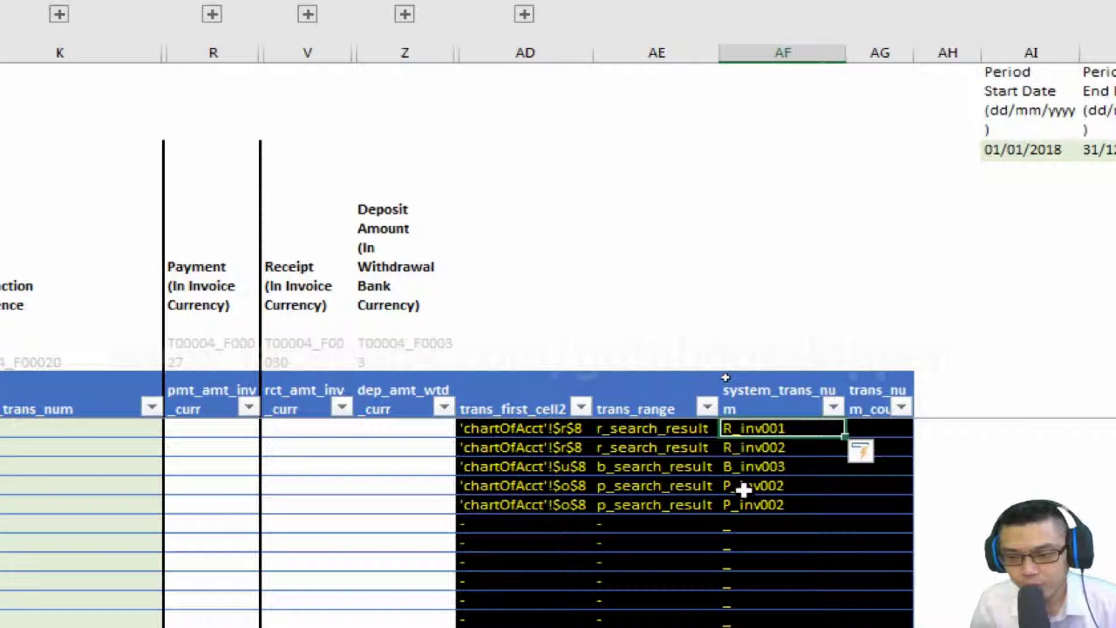
Fill the trans_num_count column from AG8 with the formula =COUNTIF($AF$8:$AF8,$AF8)
key("Right")
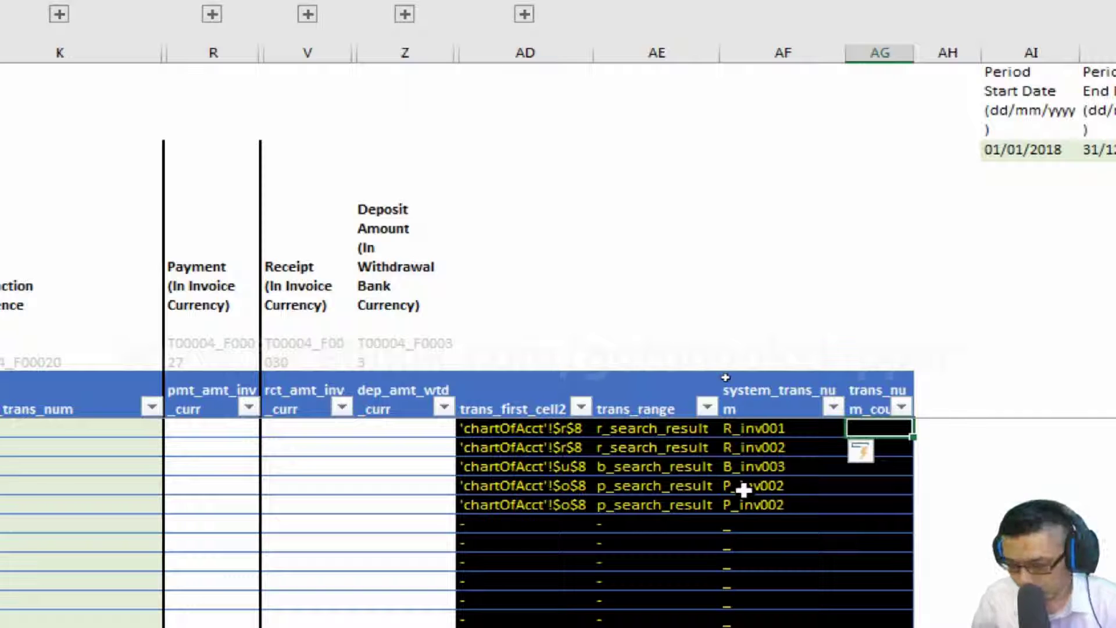
type("=countif(a")
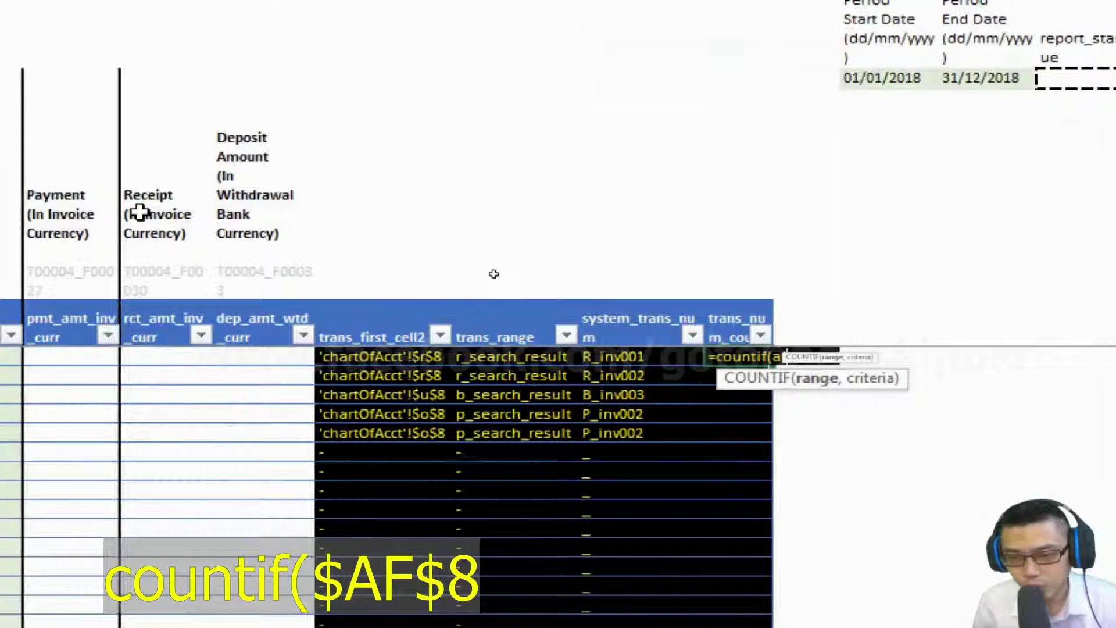
type("f($AF$8")
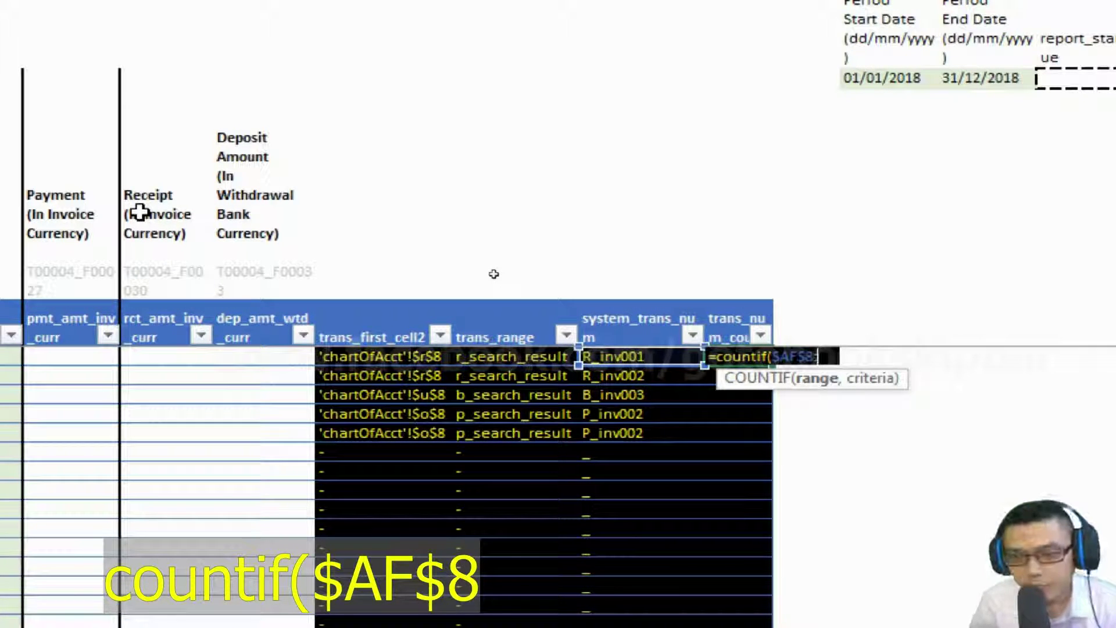
type(":af8")
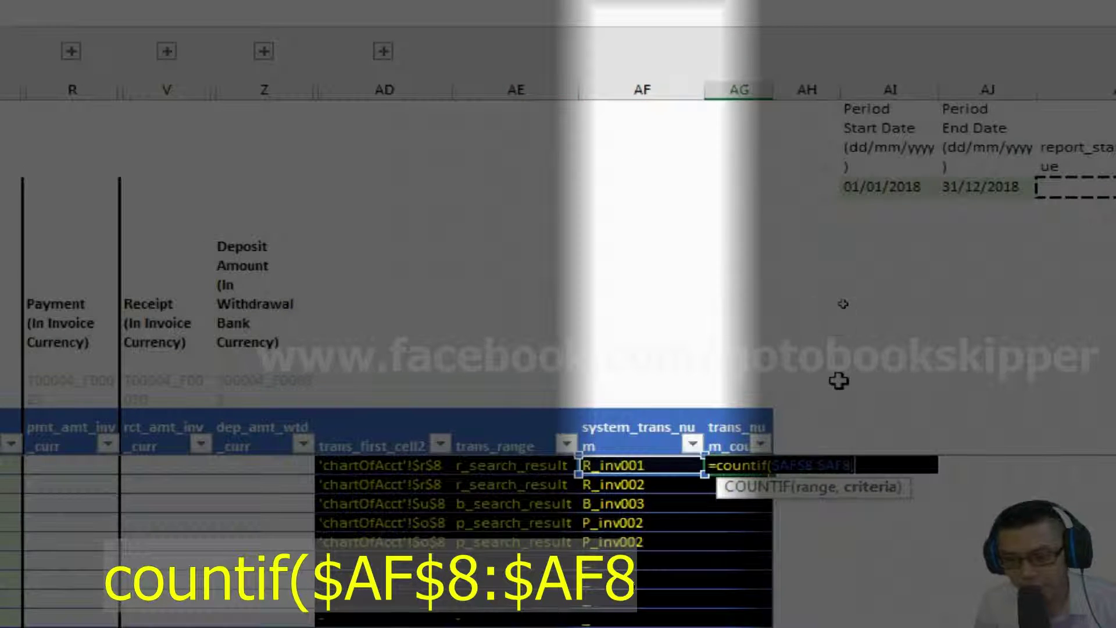
type(",")
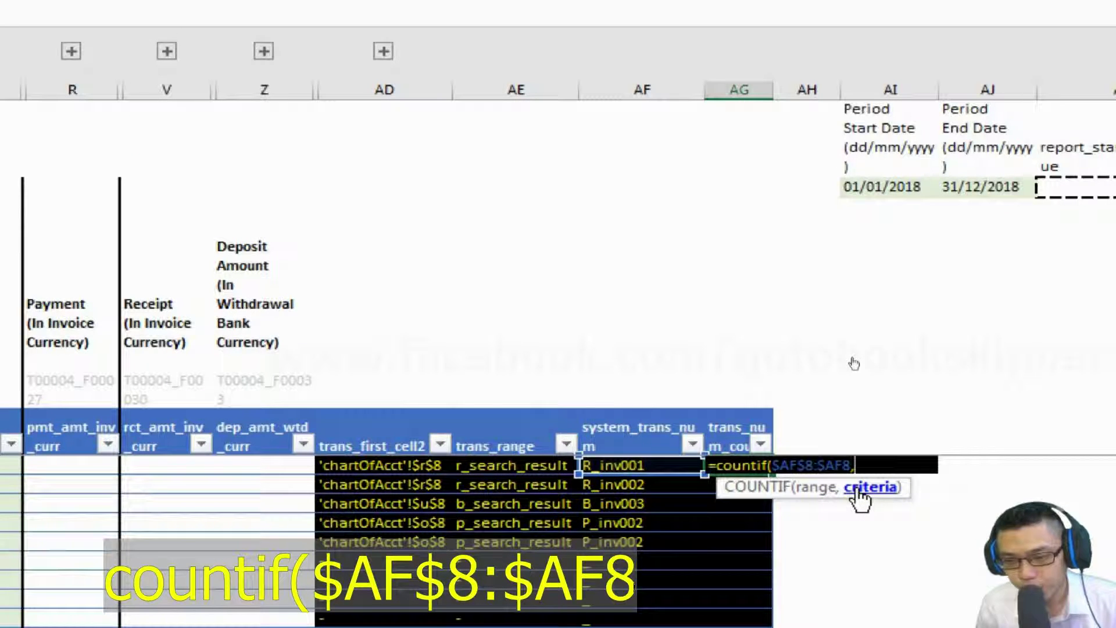
type("af")
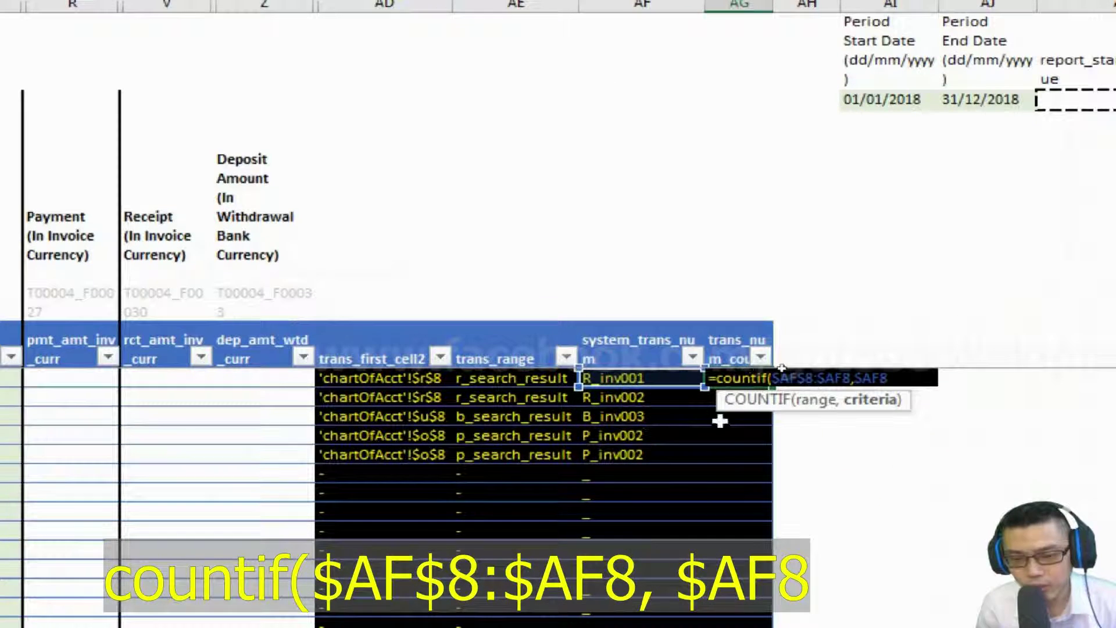
key("Return")
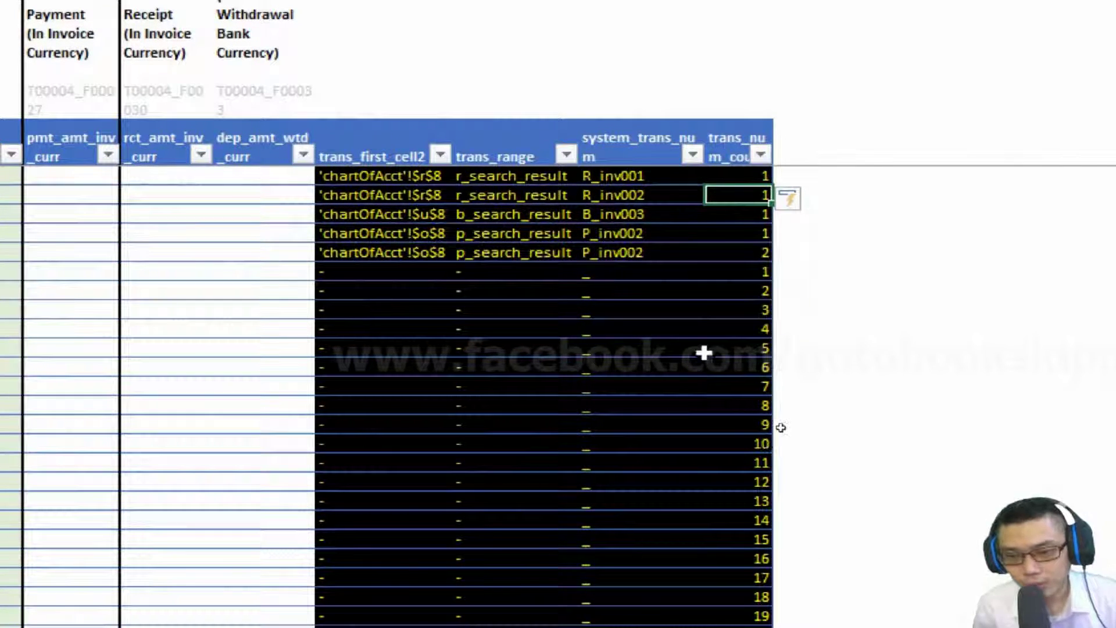
Compare the trans_num_count values with the system_trans_num references, including the repeated reference and the rows without transactions
left_click(607, 268)
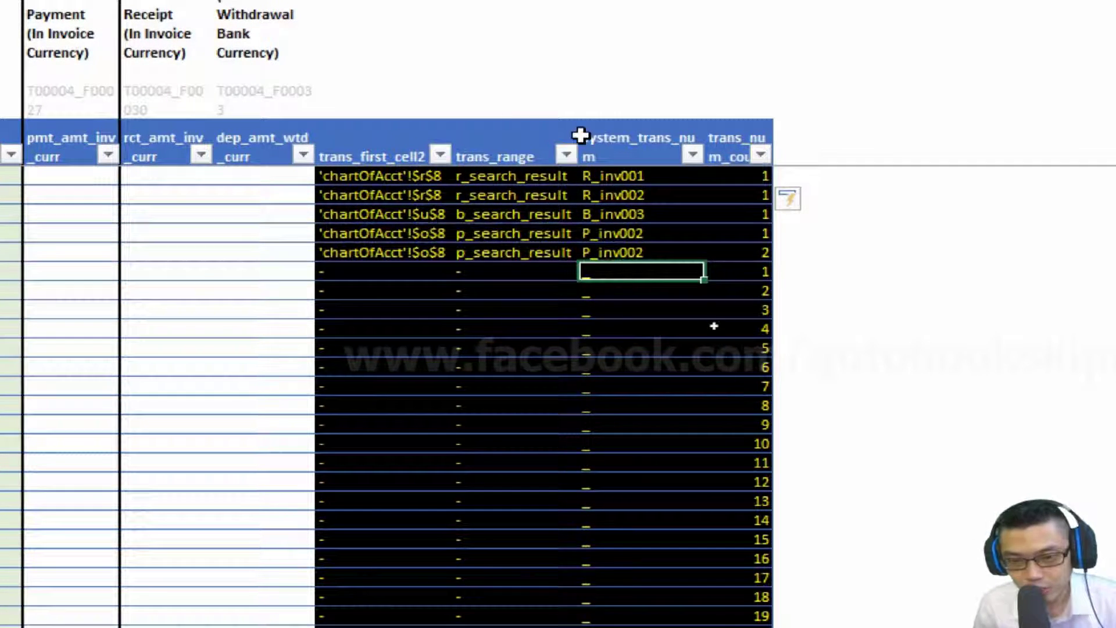
scroll(560, 82, "up", 1)
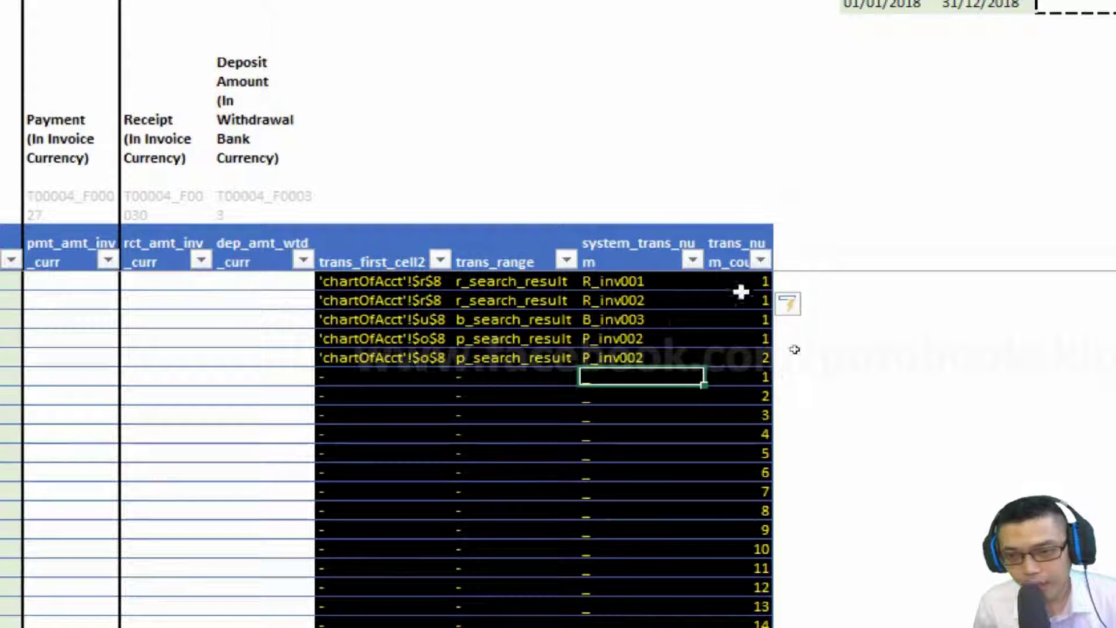
left_click(738, 283)
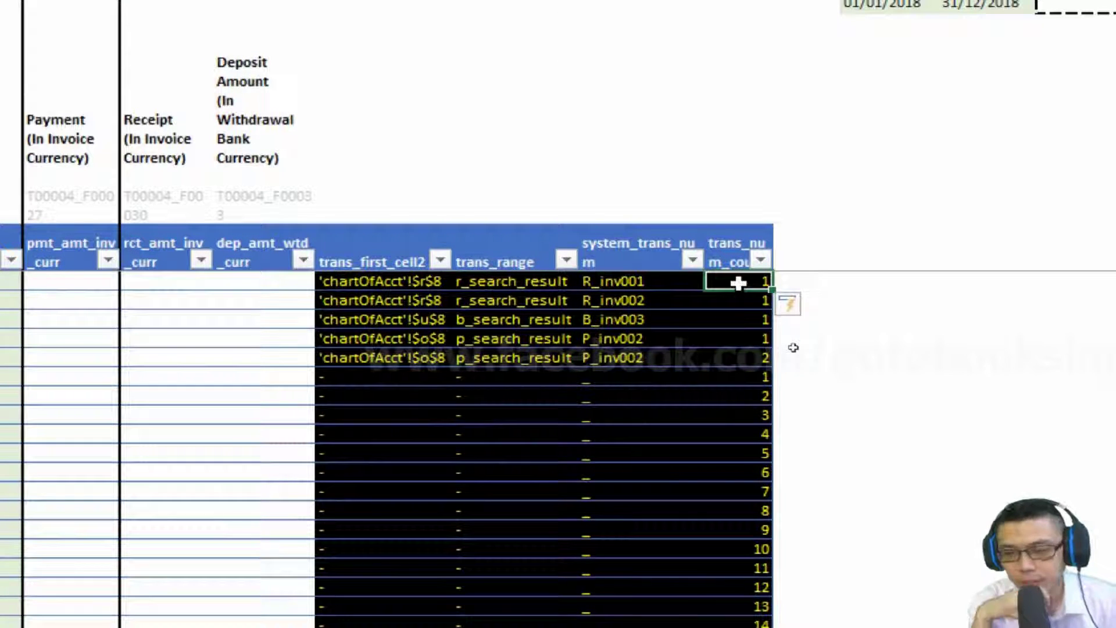
left_click(735, 358)
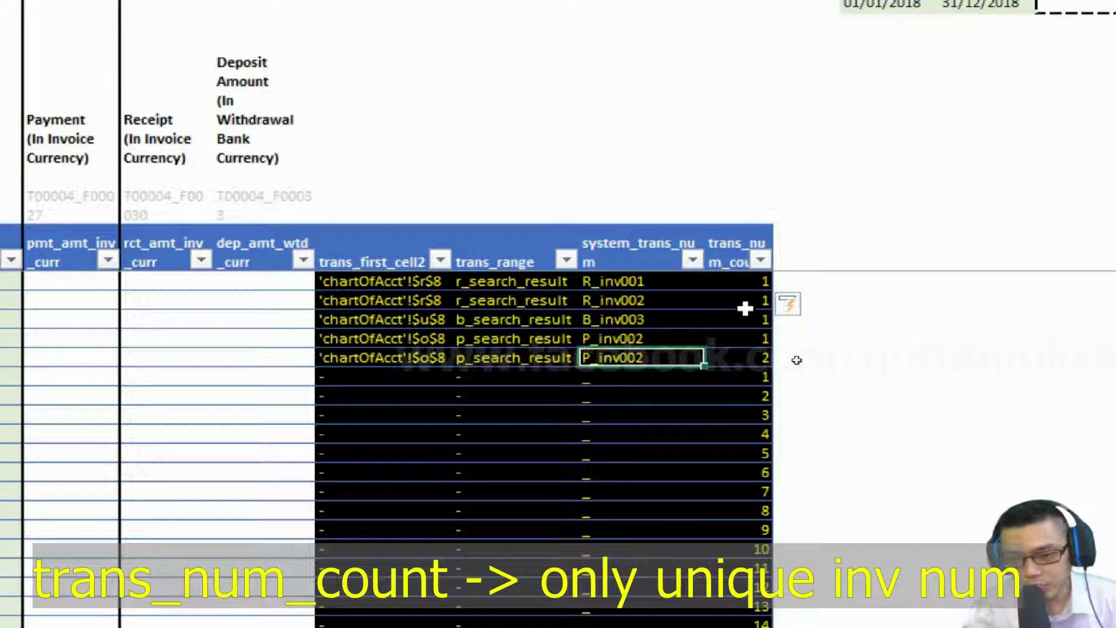
left_click(737, 281)
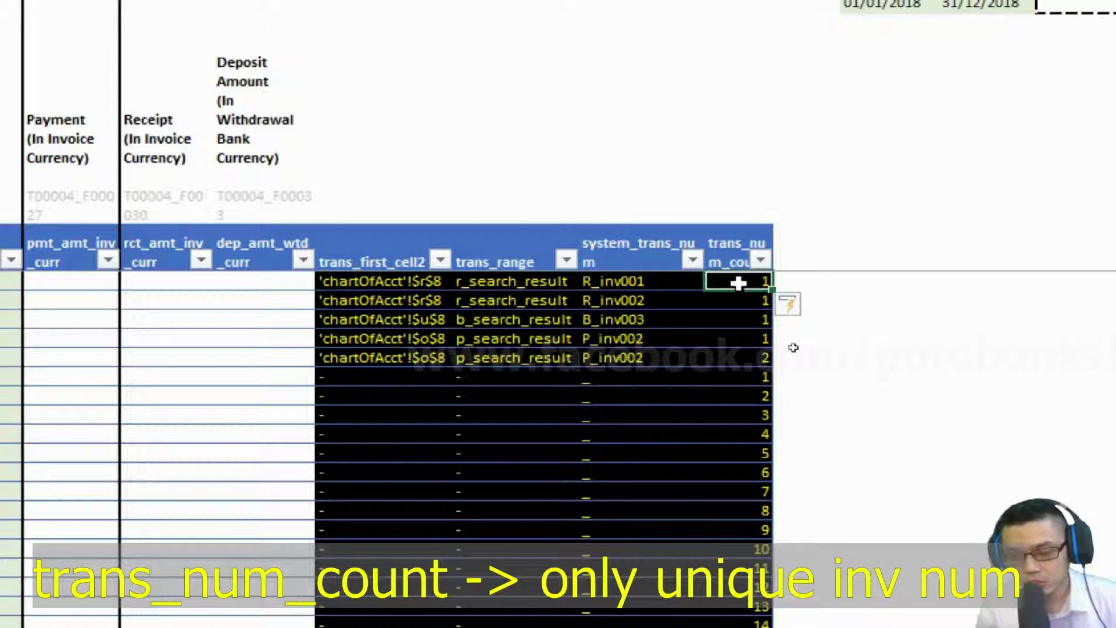
Rewrite the AG8 formula to begin with the test =if(or([@[system_trans_num]]="_",COUNTIF($AF$8:$AF8,$AF8)<>1)
scroll(675, 111, "up", 3)
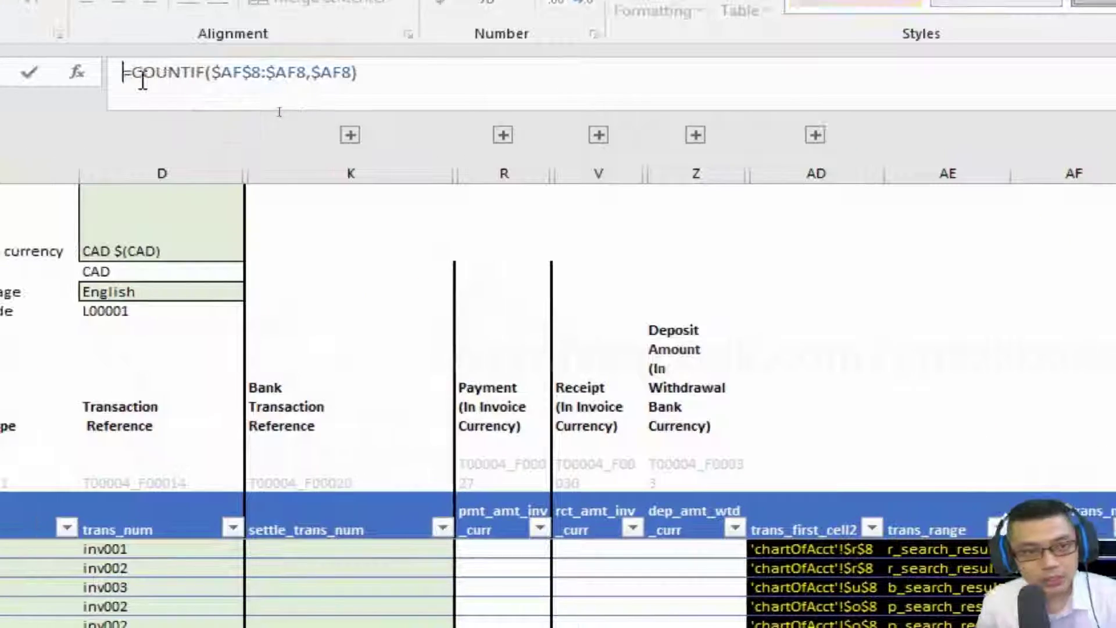
left_click(143, 81)
type("if(COUNTIF($AF$8:$AF8,$AF8")
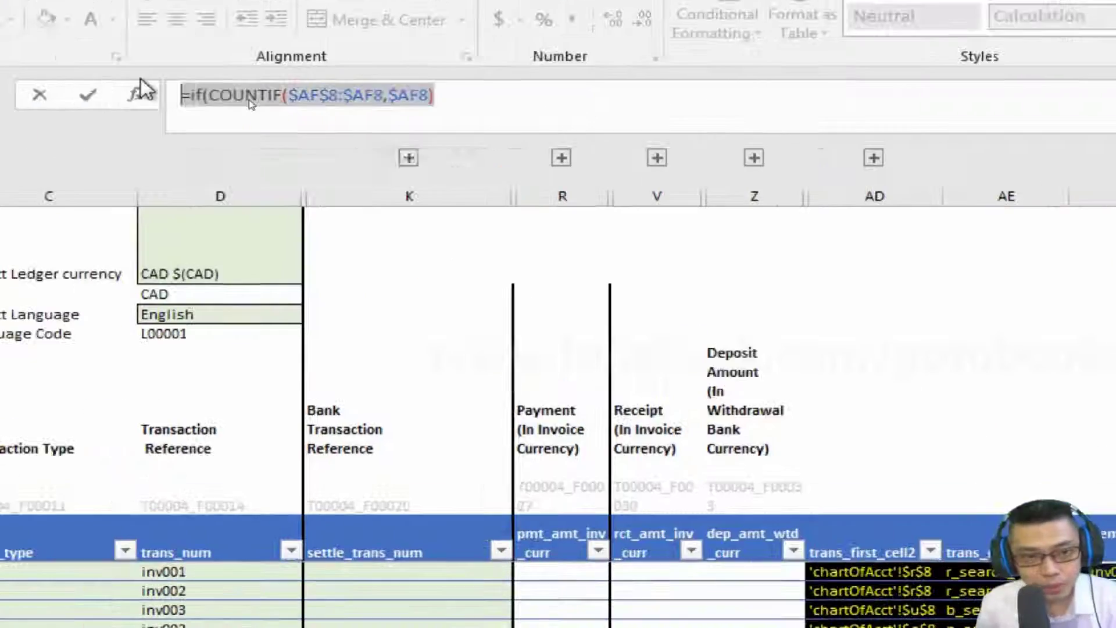
key("BackSpace")
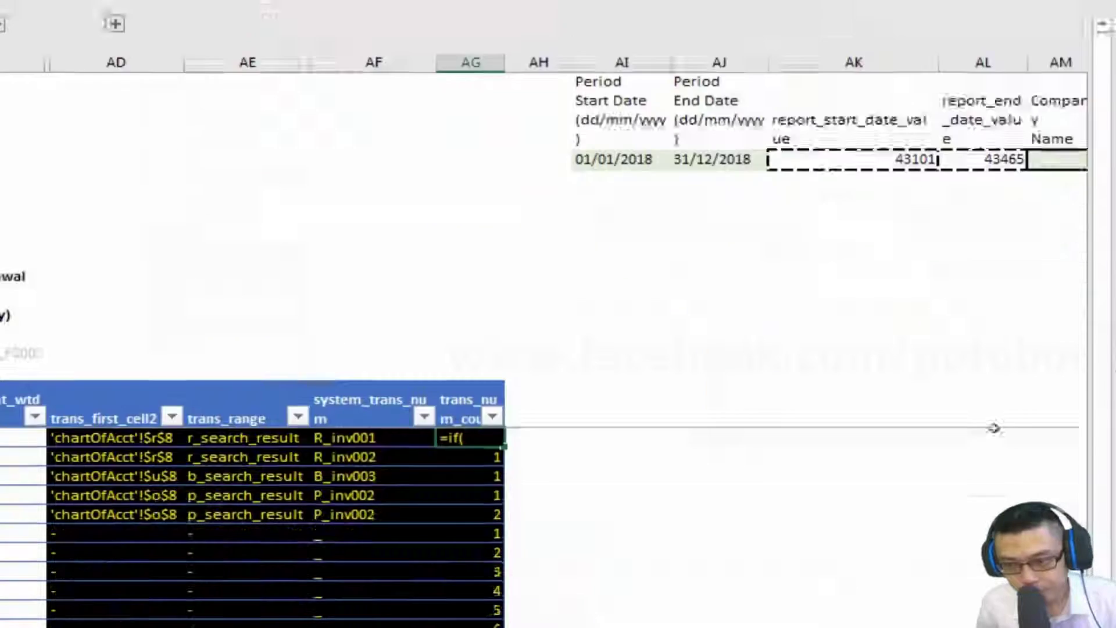
left_click(345, 438)
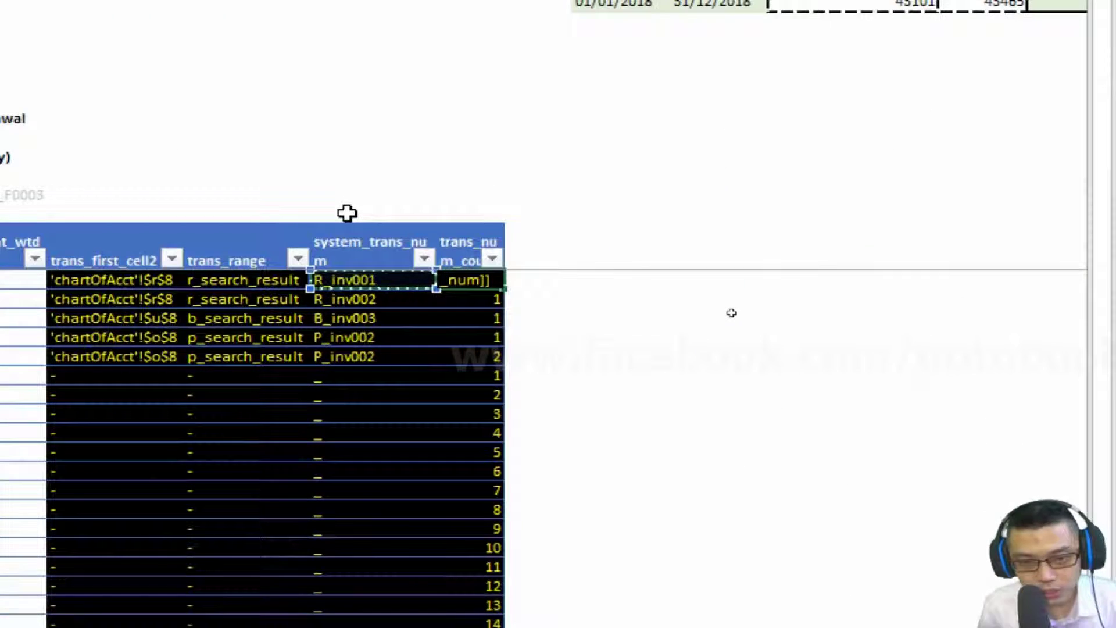
type("=")
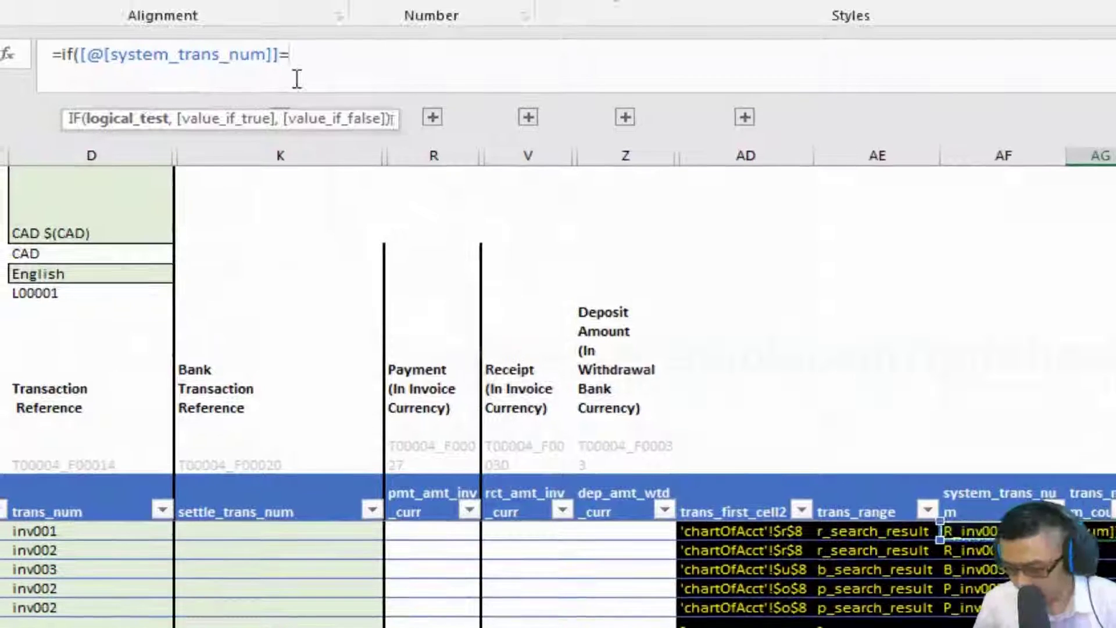
type("\"_\",")
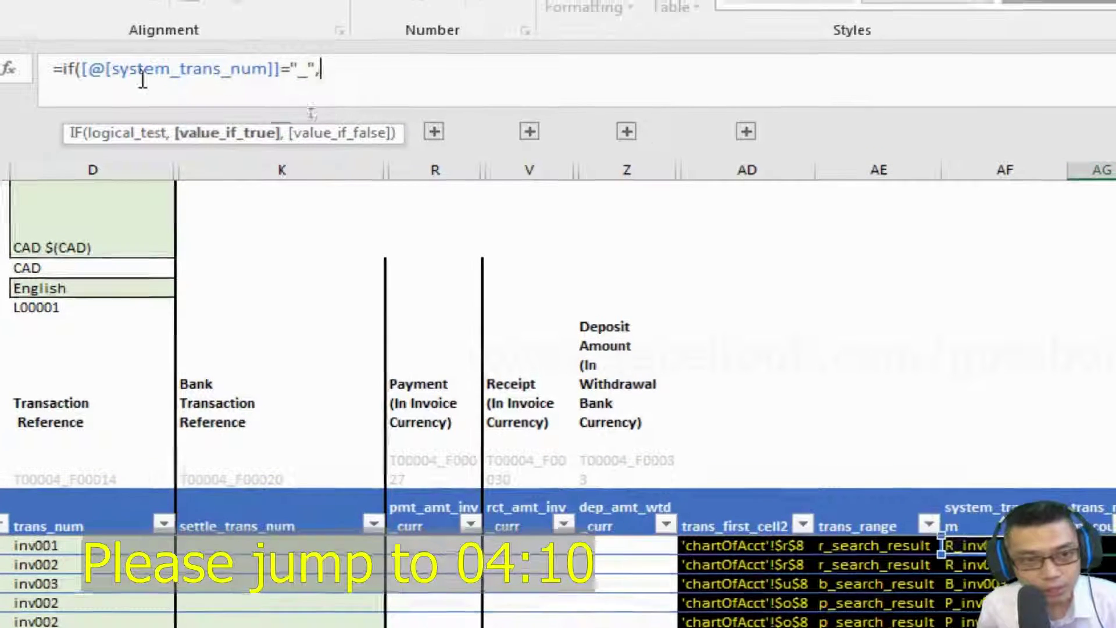
left_click(79, 67)
type("or(")
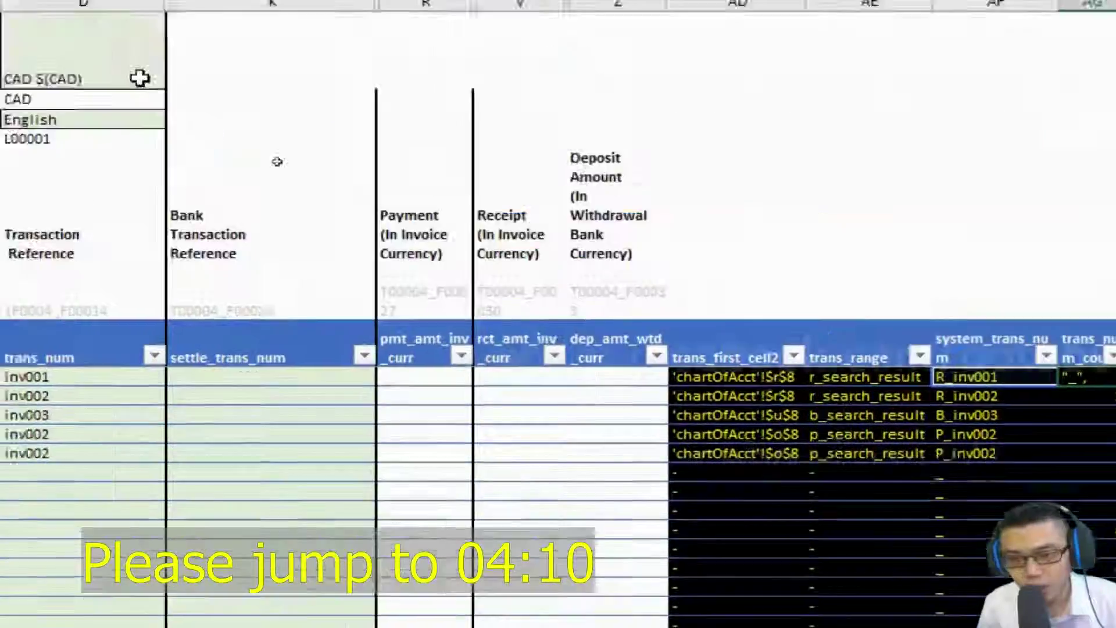
type("COUNTIF($AF$8:$AF8,$AF8)")
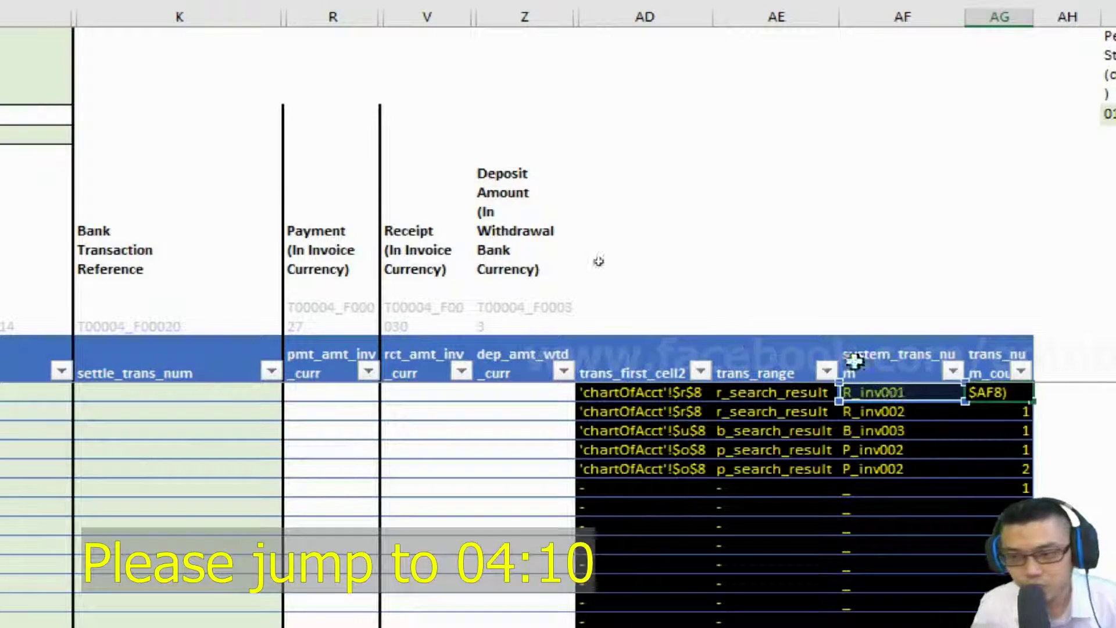
type("<>1)")
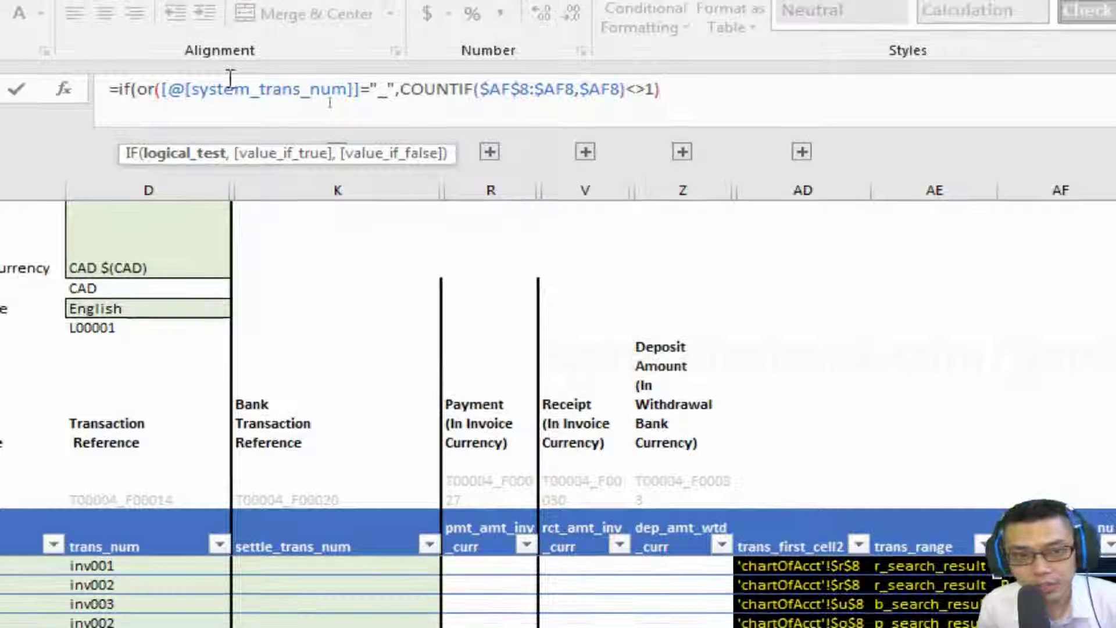
Change the formula's condition to and([@[system_trans_num]]<>"_",COUNTIF($AF$8:$AF8,$AF8)=1)
left_click(169, 84)
key("Left")
key("BackSpace")
key("BackSpace")
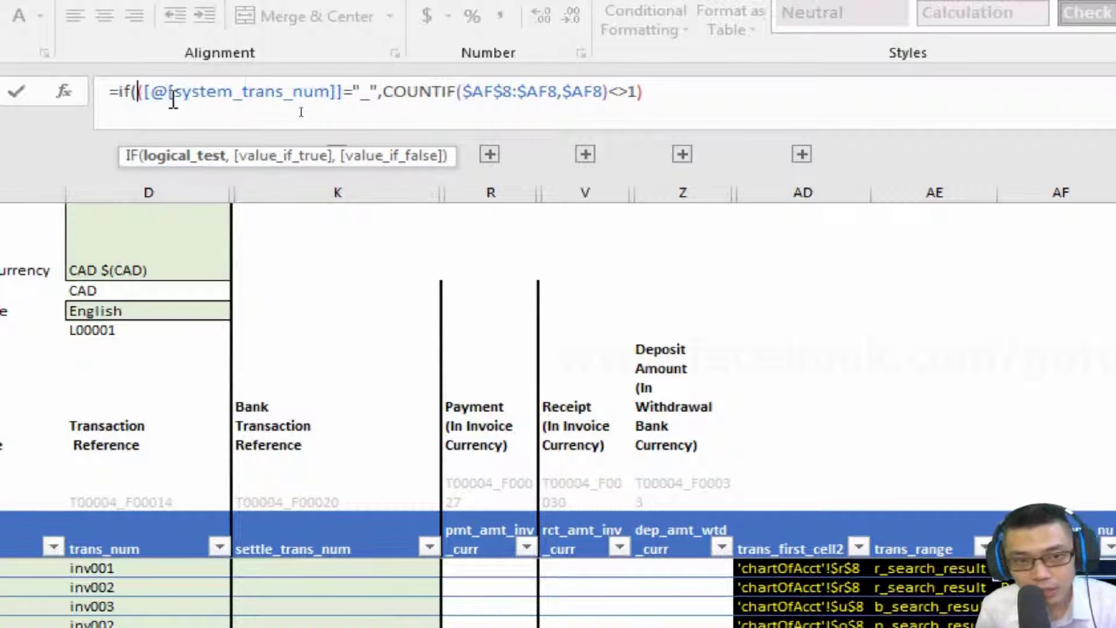
type("and")
left_click_drag(173, 100, 380, 108)
left_click(380, 107)
key("BackSpace")
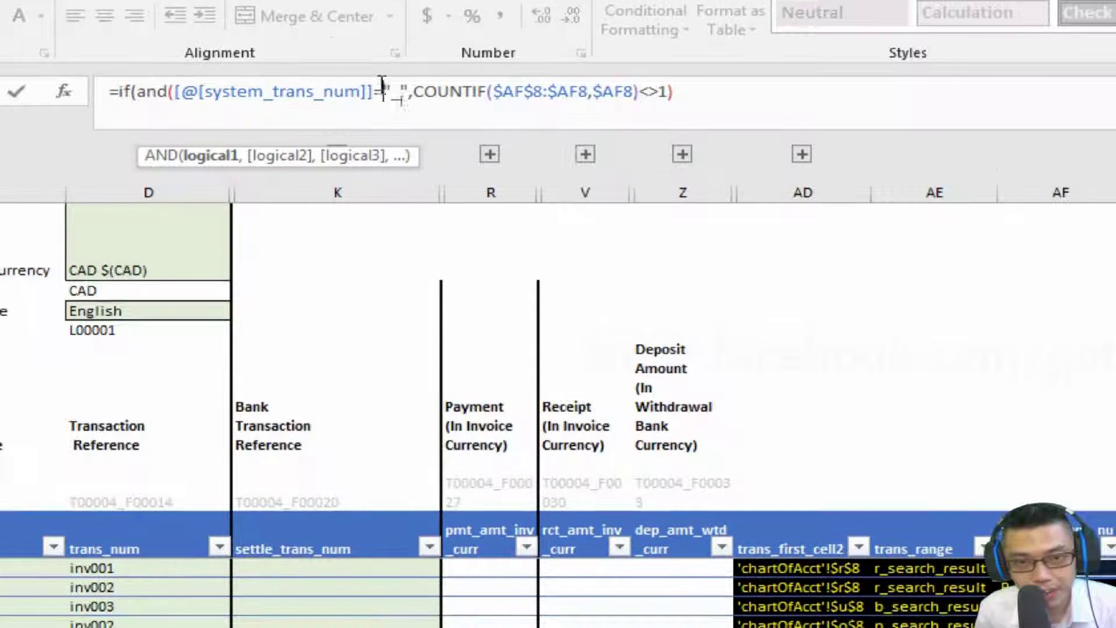
type("<>")
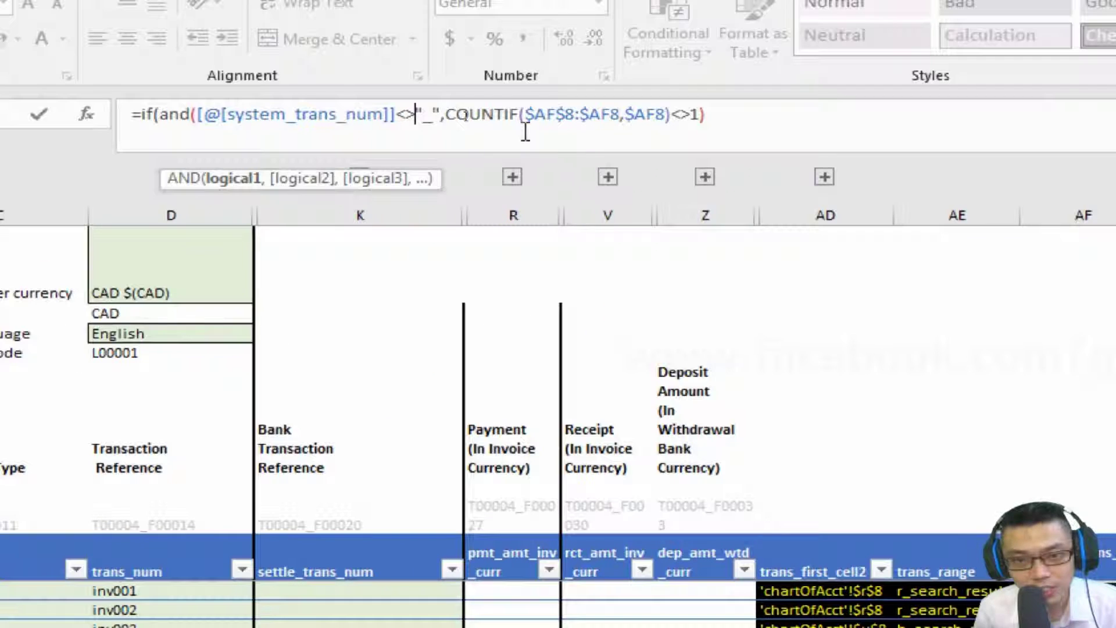
left_click(503, 117)
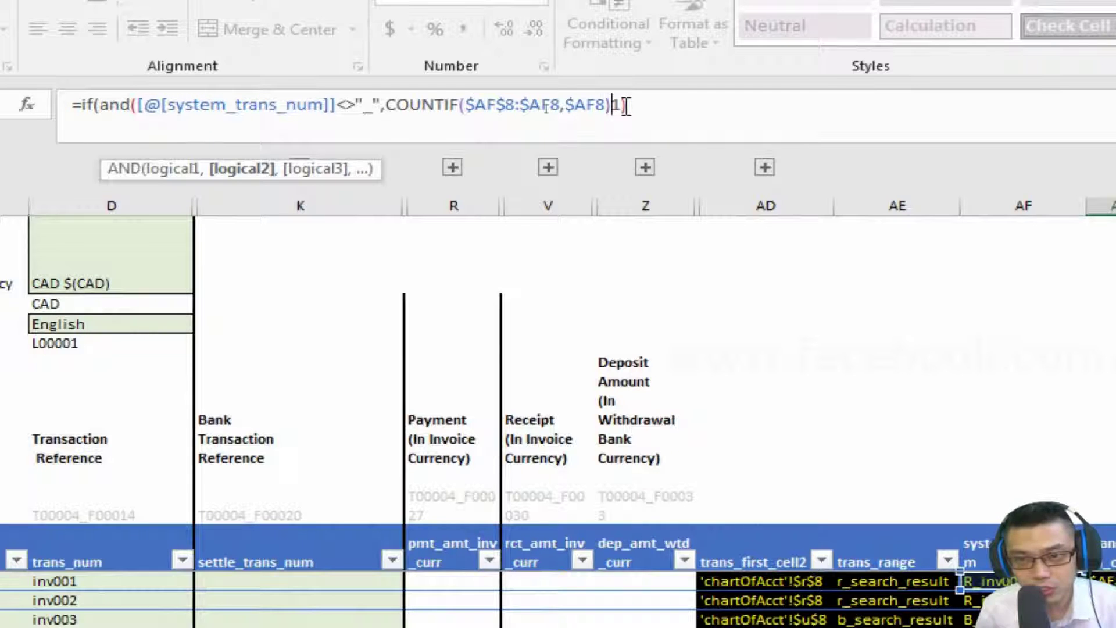
type("=1),")
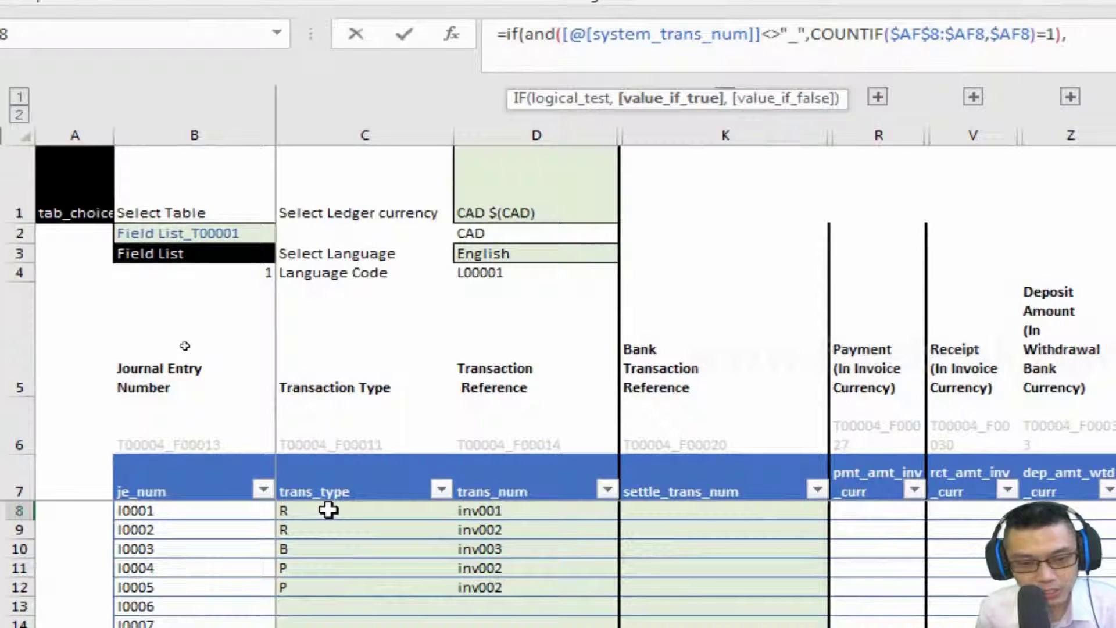
Complete the trans_num_count formula with left([@[trans_type]],1) as the true result and 0 as the false result
left_click(328, 510)
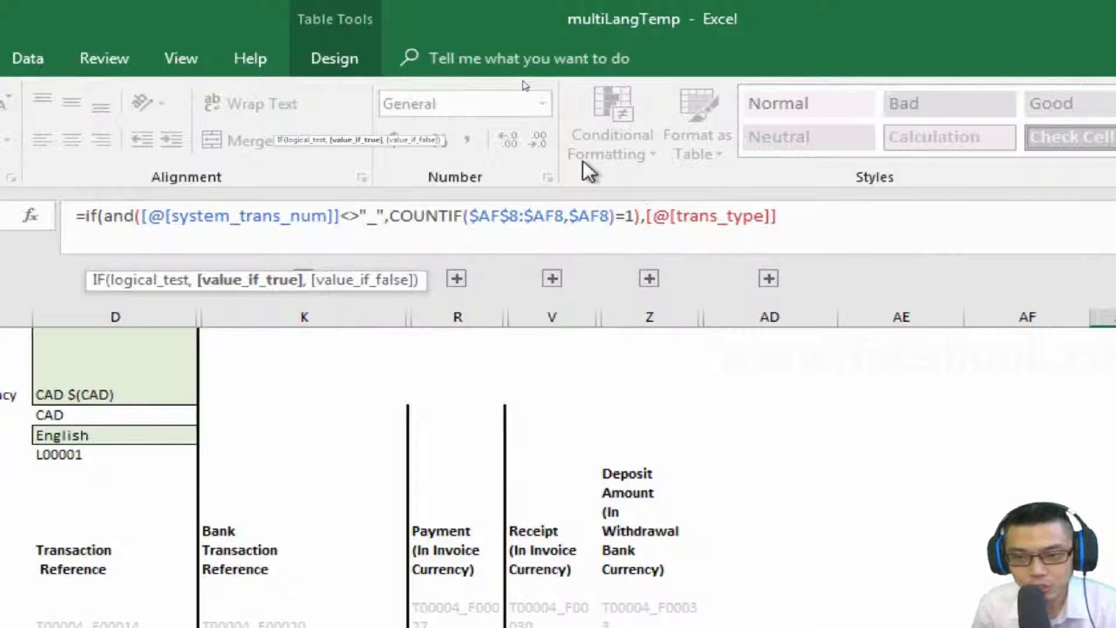
type("left(")
key("End")
type(",")
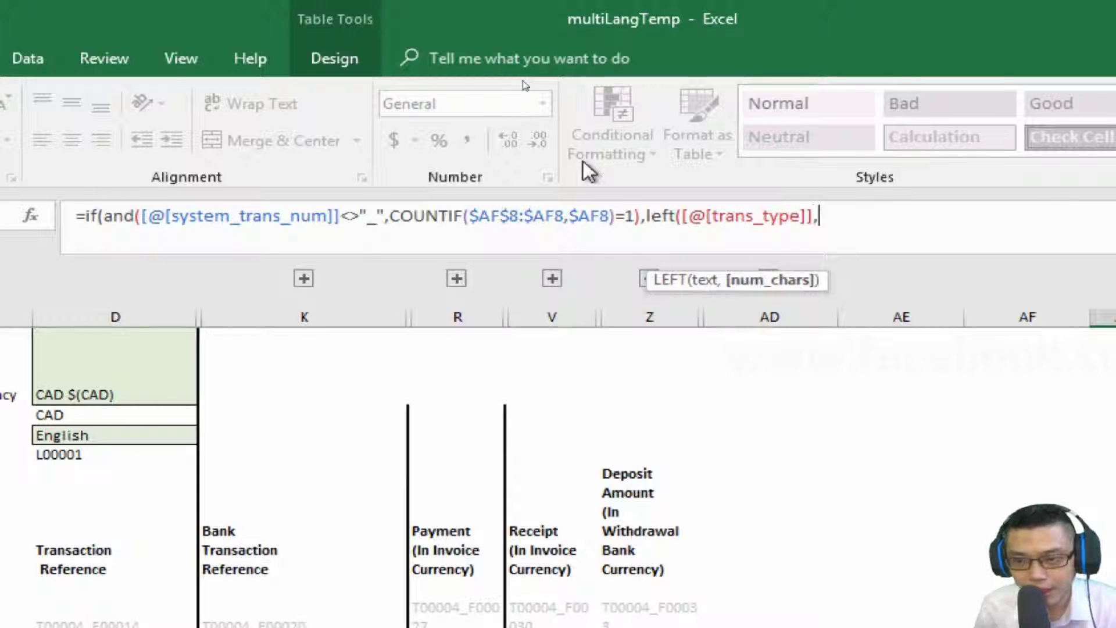
type("1)")
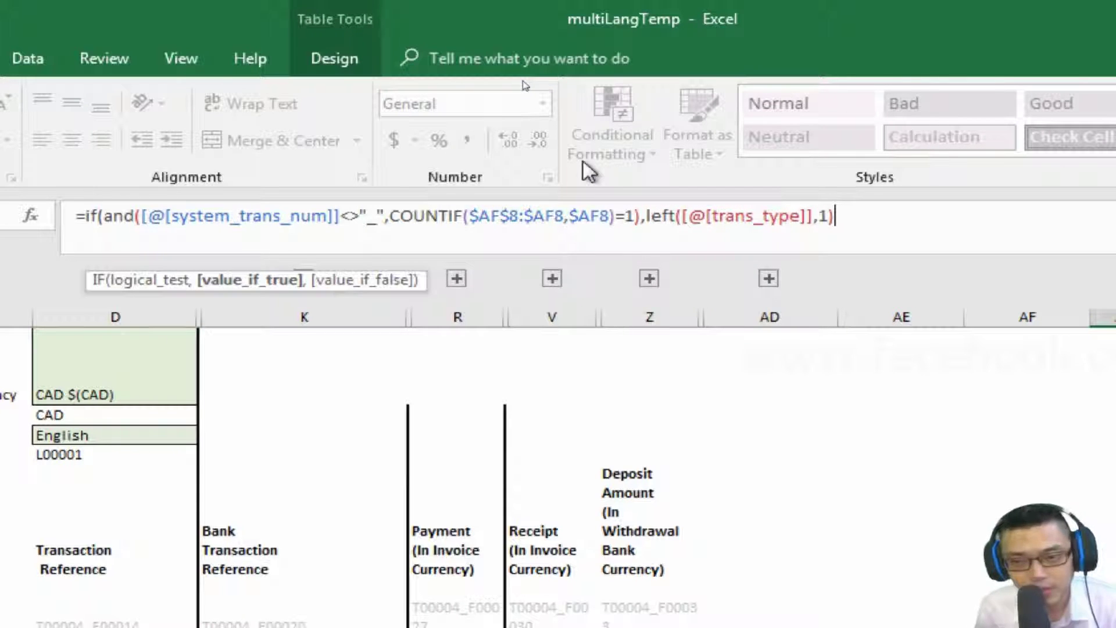
type(",\"")
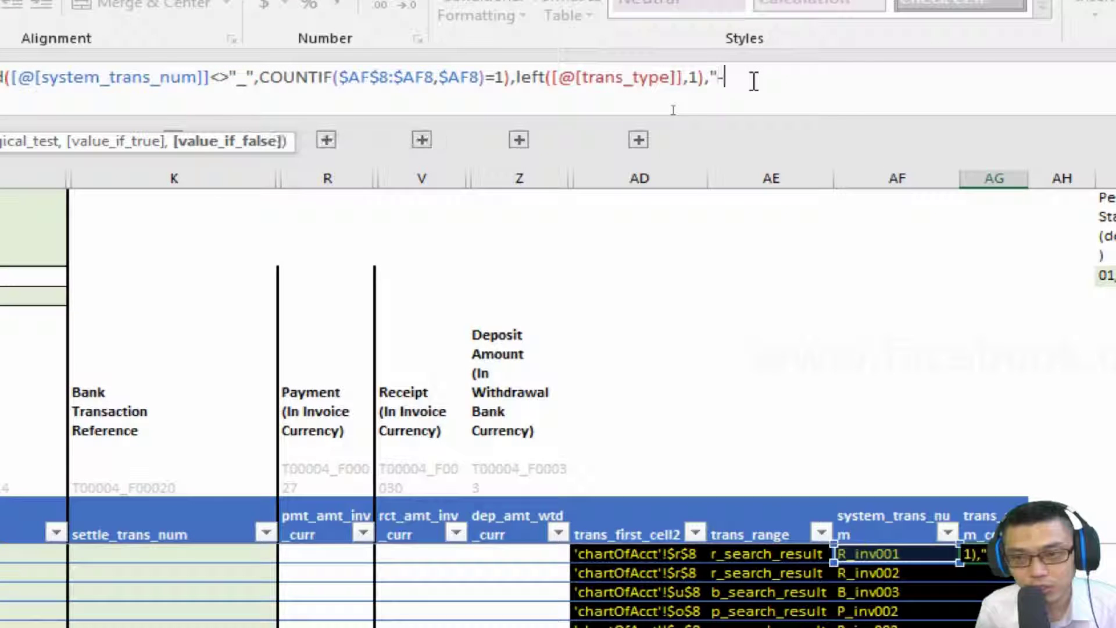
key("BackSpace")
type("0)")
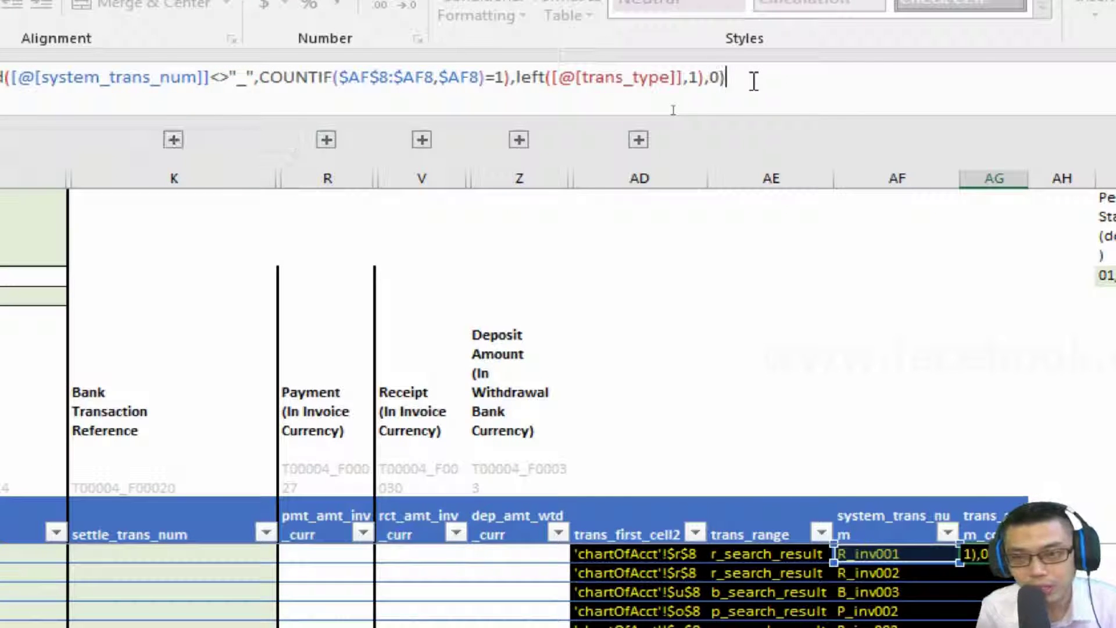
key("Return")
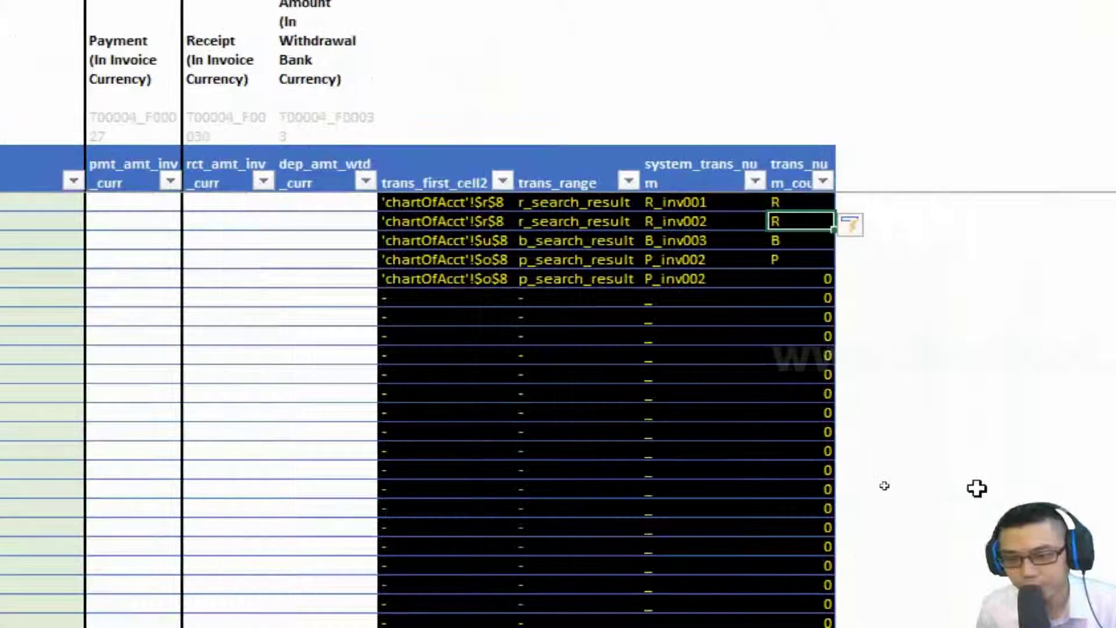
Compare the trans_num_count results with the system_trans_num references row by row, including the repeated P_inv002 reference
left_click(952, 325)
key("Up")
key("Up")
key("Up")
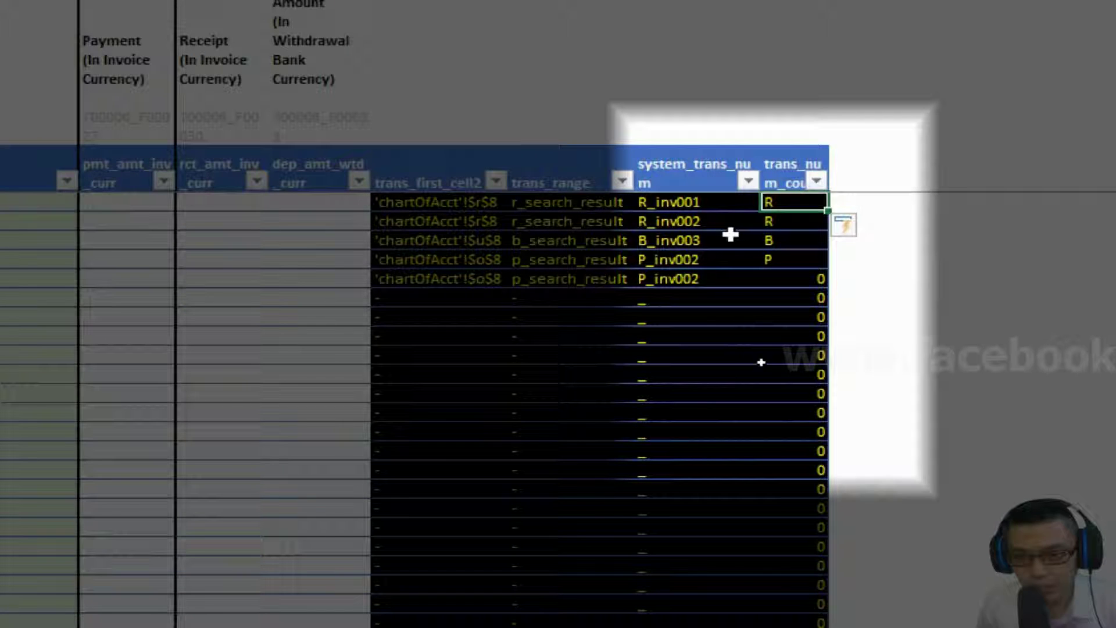
key("Down")
key("Left")
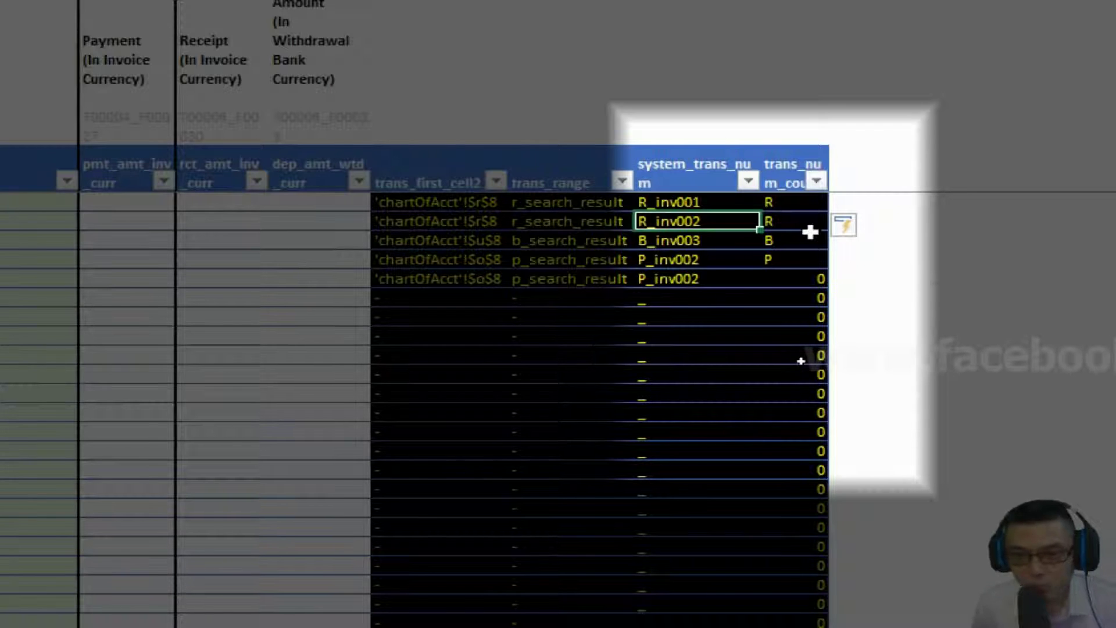
key("Down")
key("Right")
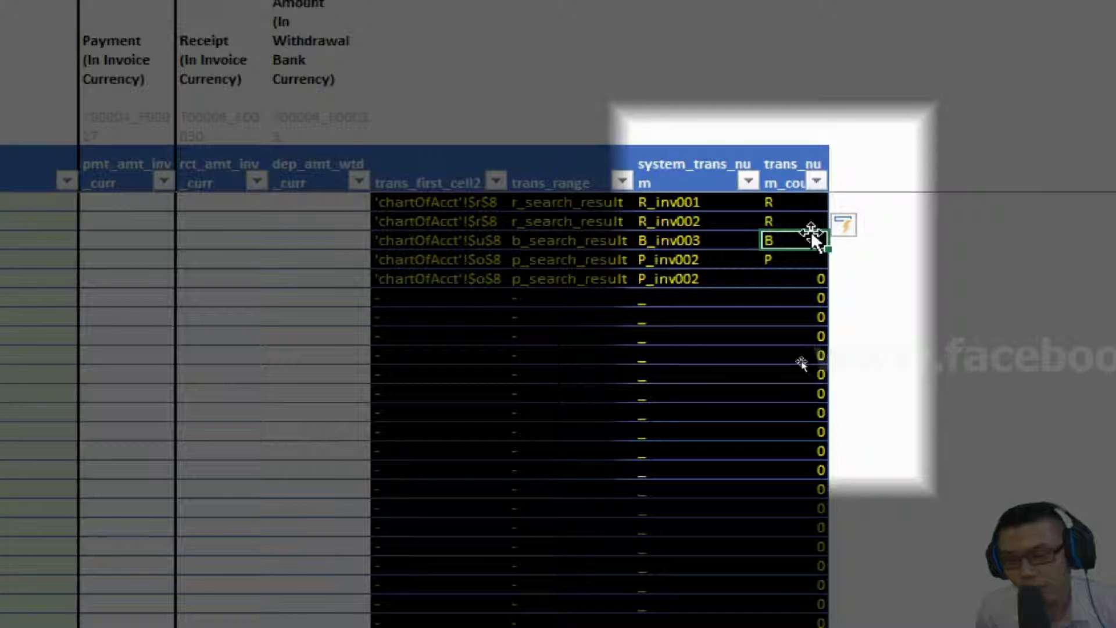
key("Down")
key("Left")
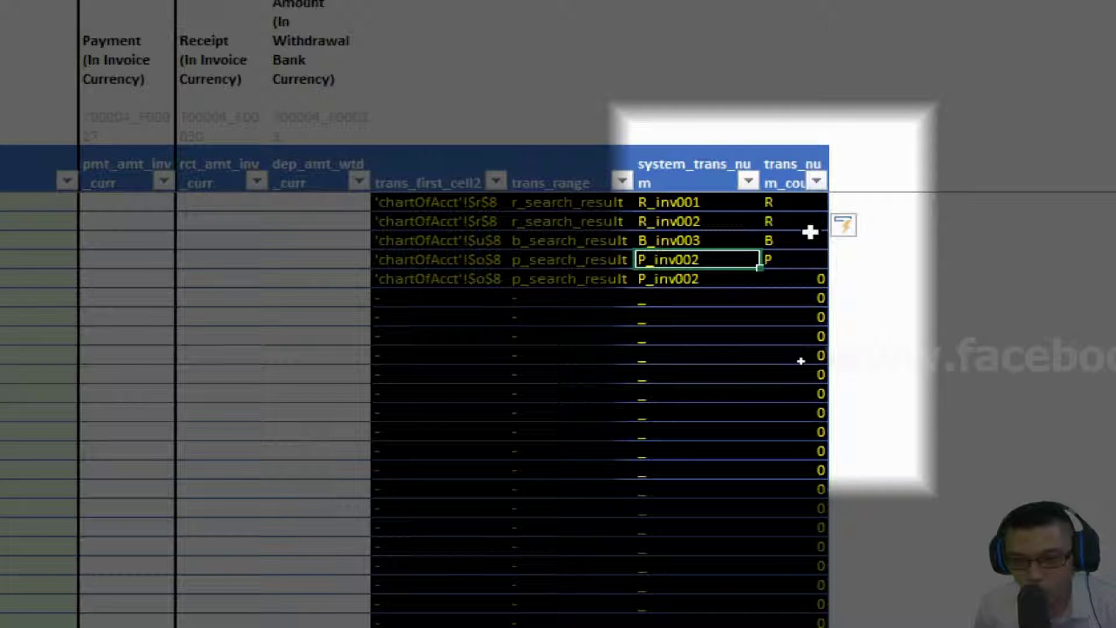
key("Right")
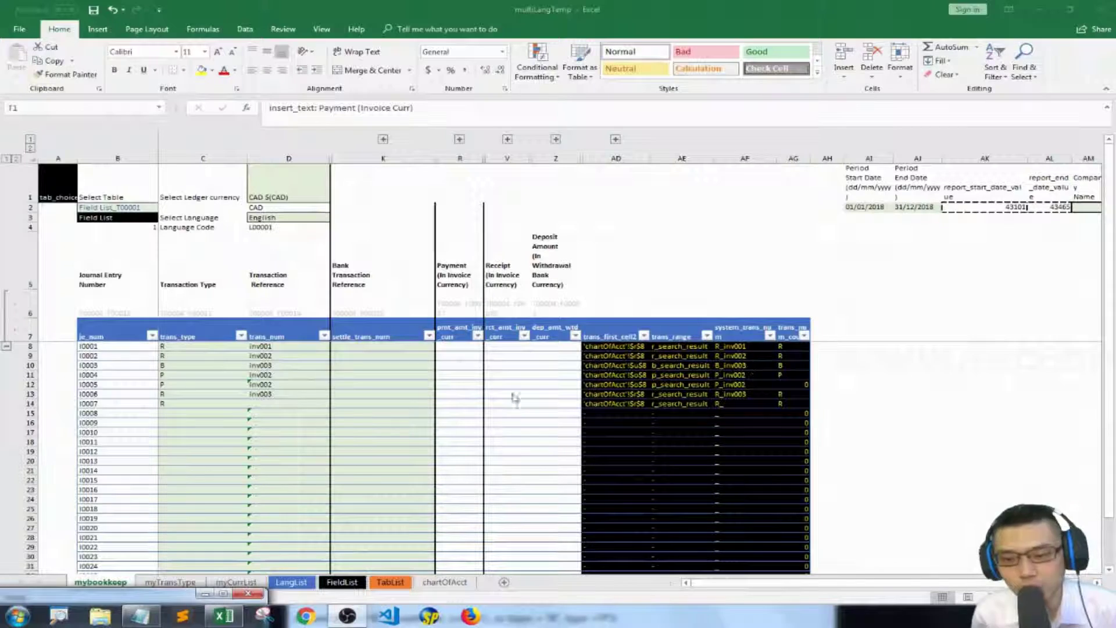
left_click(282, 347)
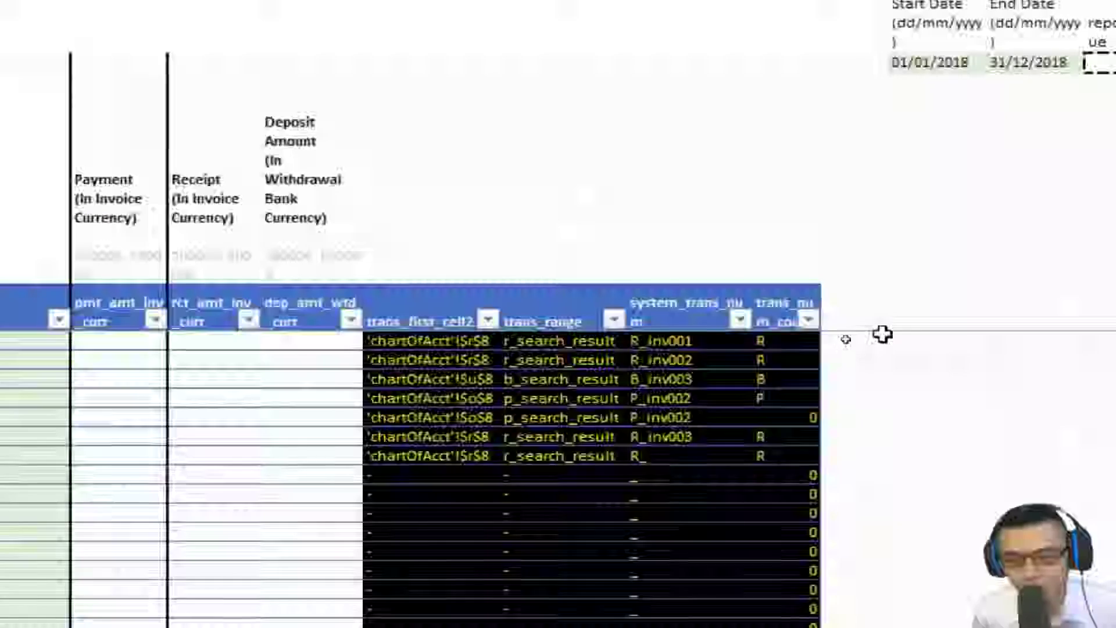
Add a table column headed trans_num_valid directly after trans_num_count
left_click(895, 297)
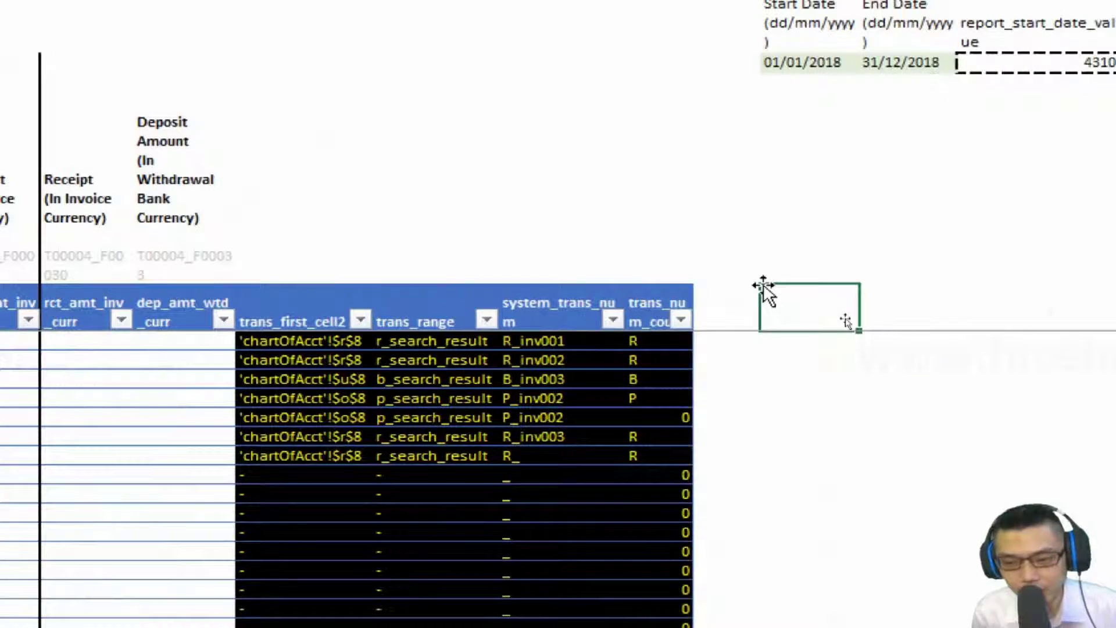
key("Left")
type("trans_")
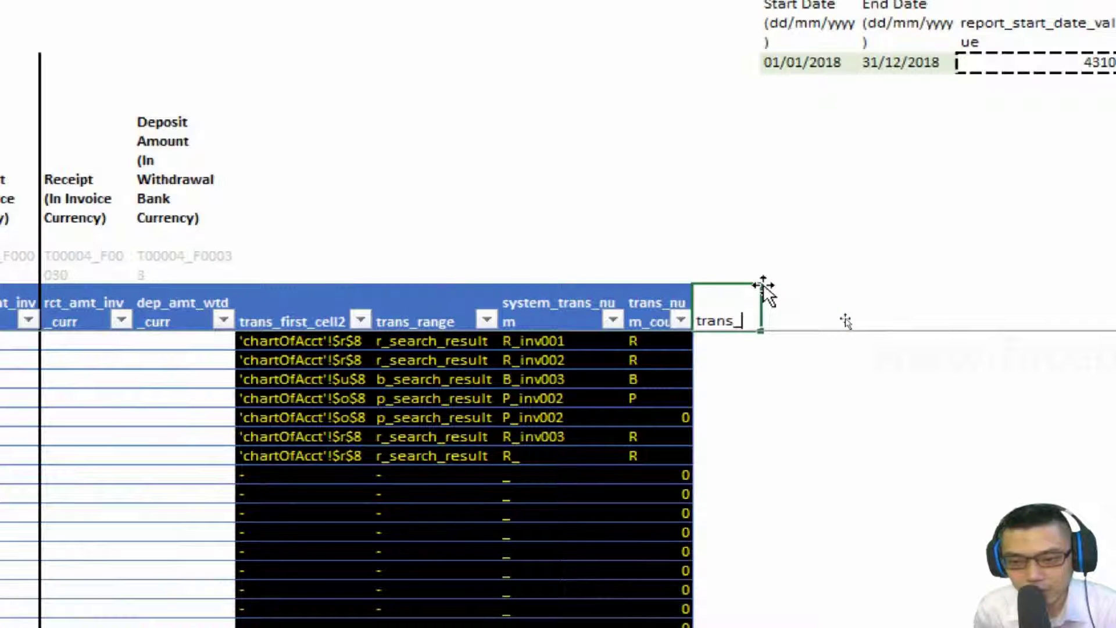
type("num_valid")
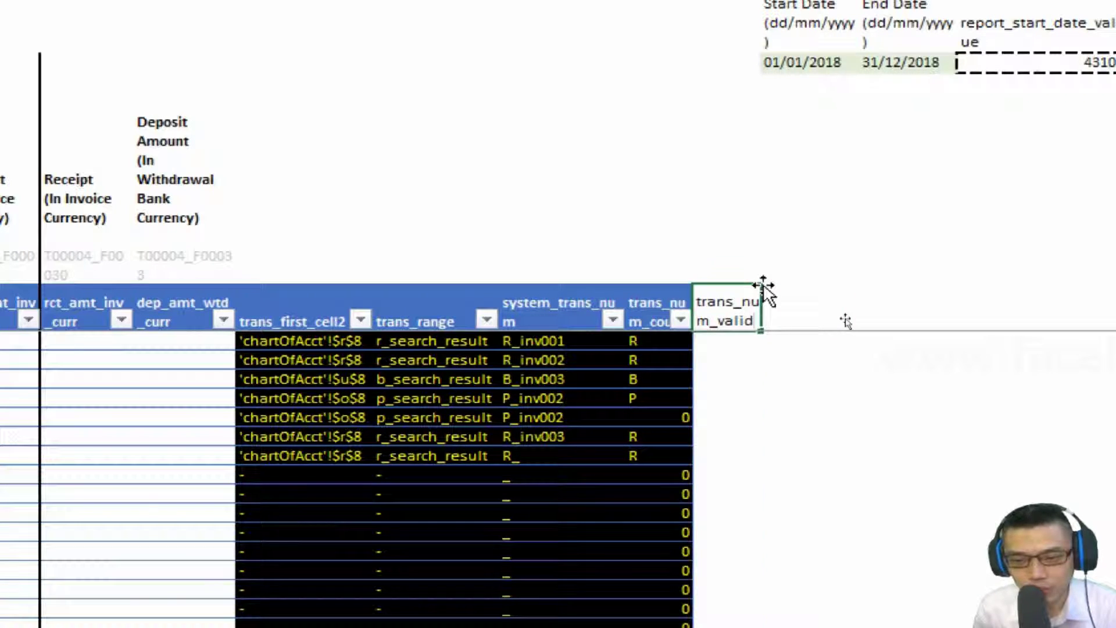
key("Return")
Copy only the formatting of the trans_num_count cells onto the trans_num_valid column
key("Left")
key("ctrl+c")
key("Right")
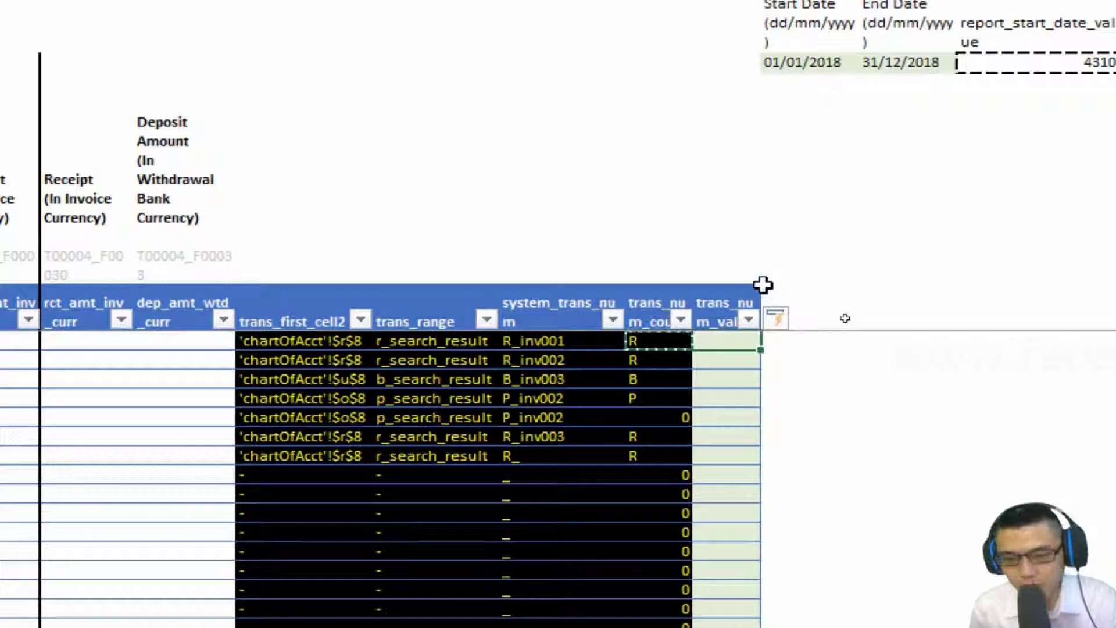
scroll(763, 285, "down", 1)
right_click(707, 395)
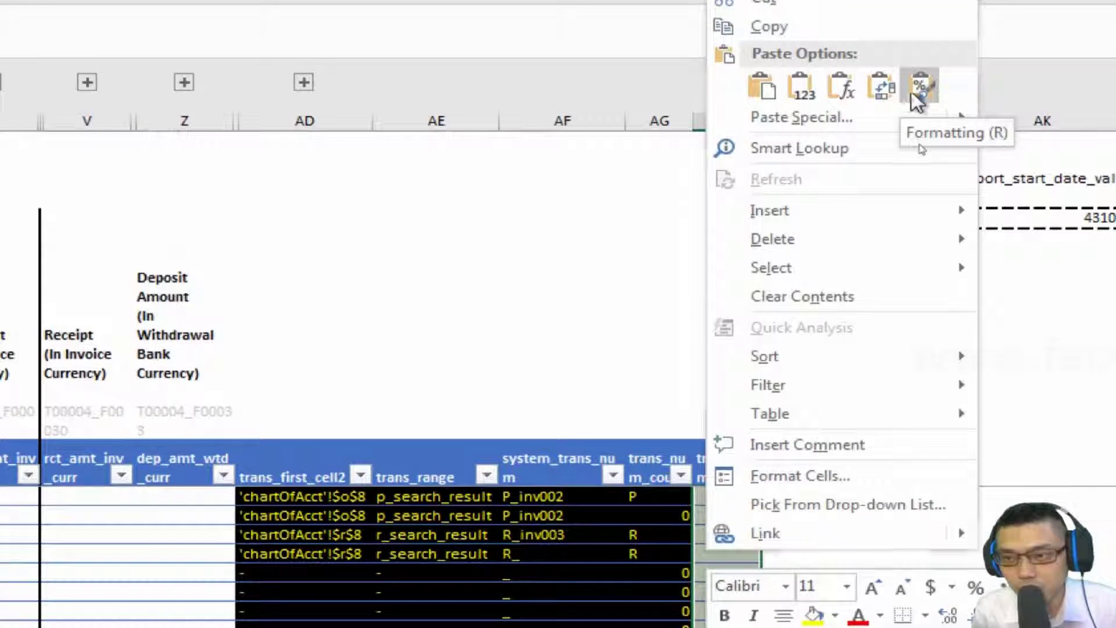
left_click(922, 93)
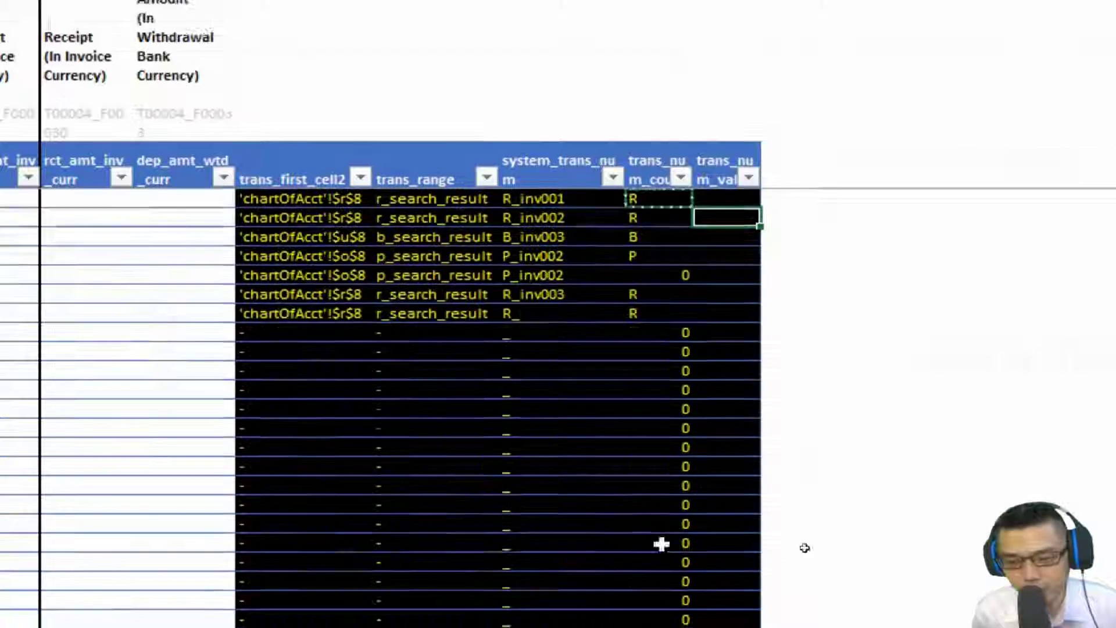
Start the trans_num_valid formula in the first table row with an IF and an OR testing [@[trans_type]]="R"
key("Up")
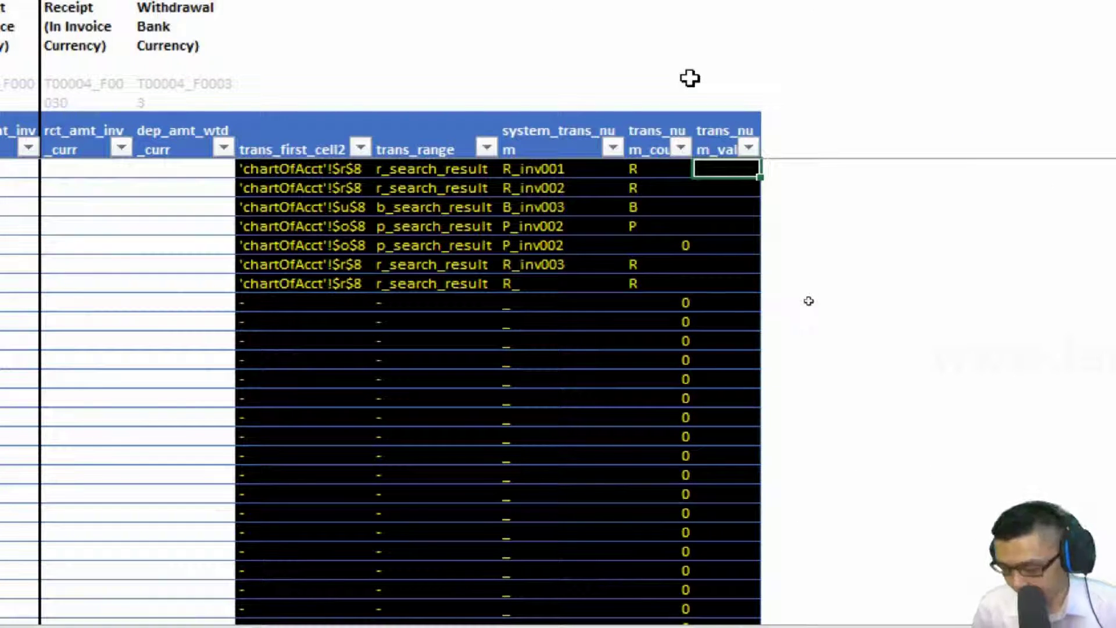
type("=")
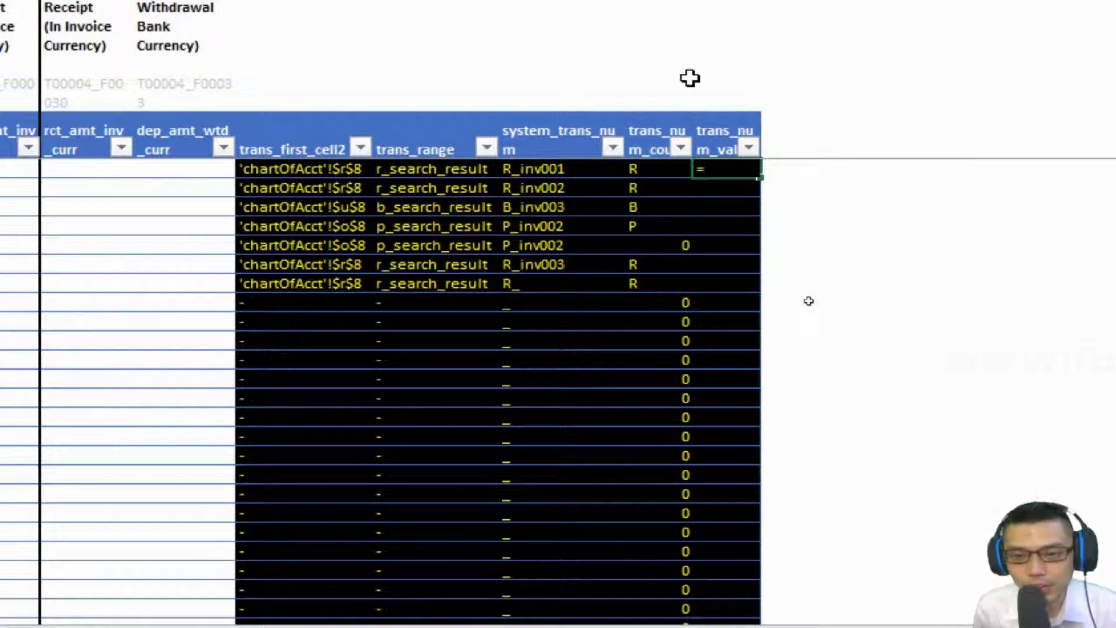
type("if(")
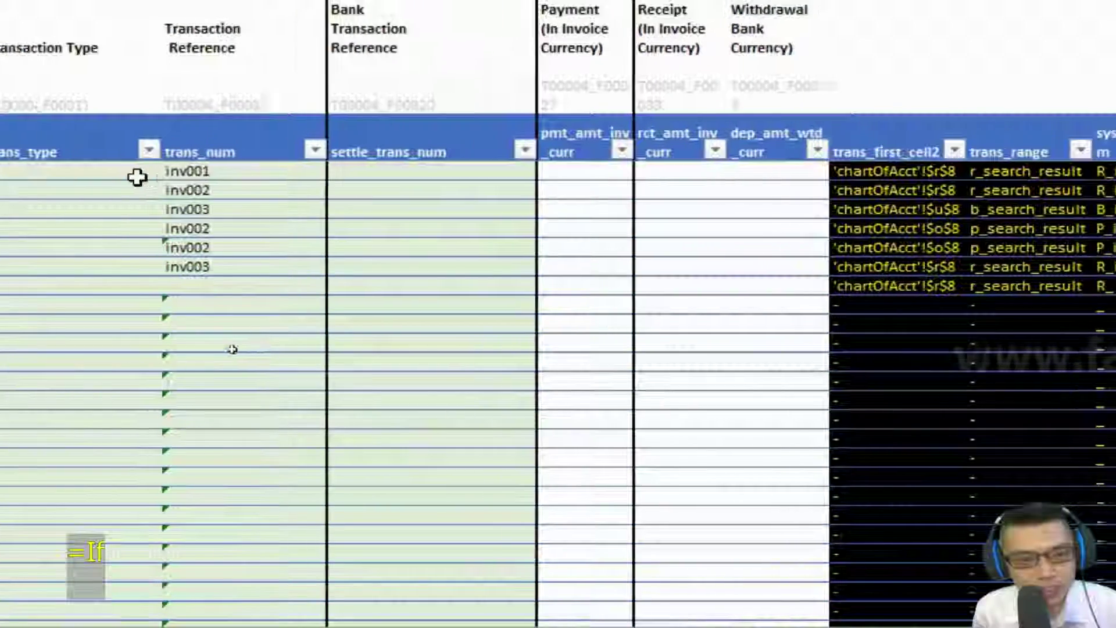
left_click(137, 176)
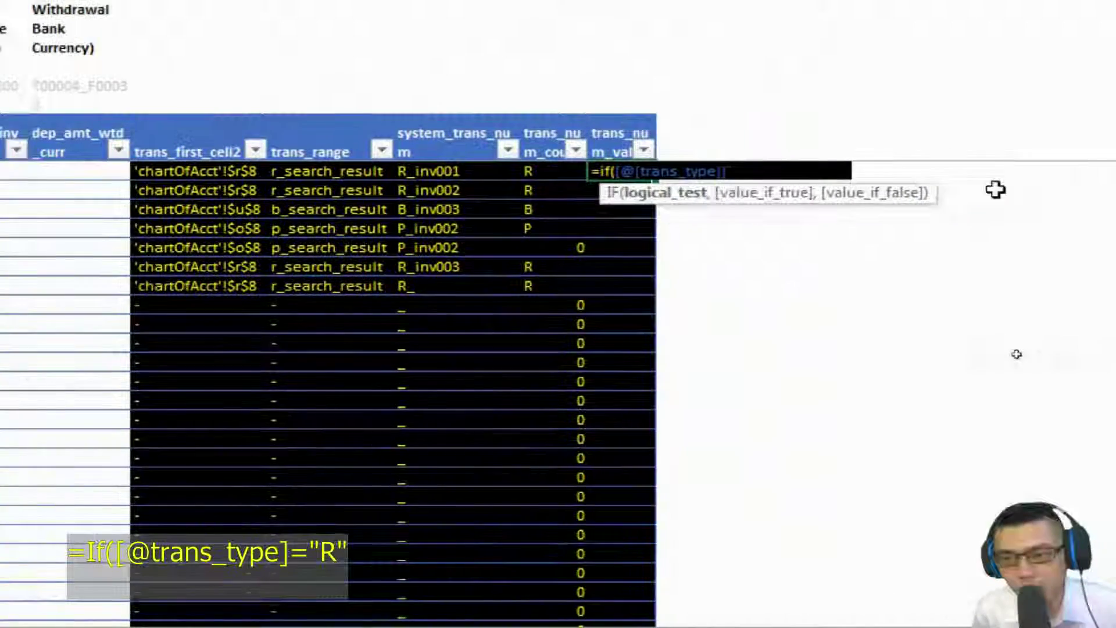
type("=\"R\",")
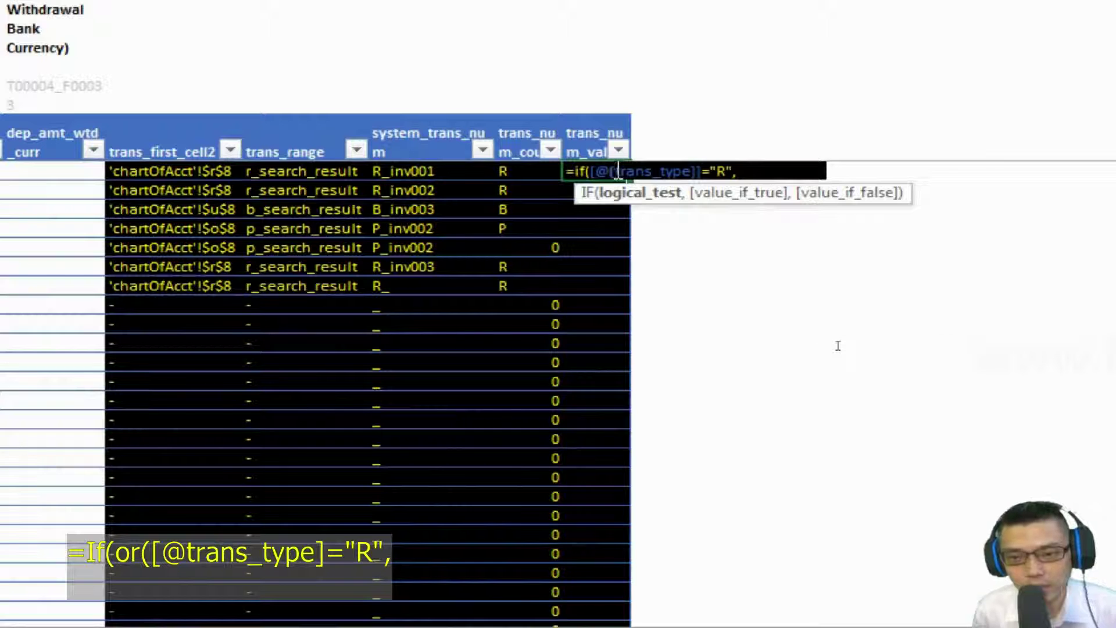
type("or(")
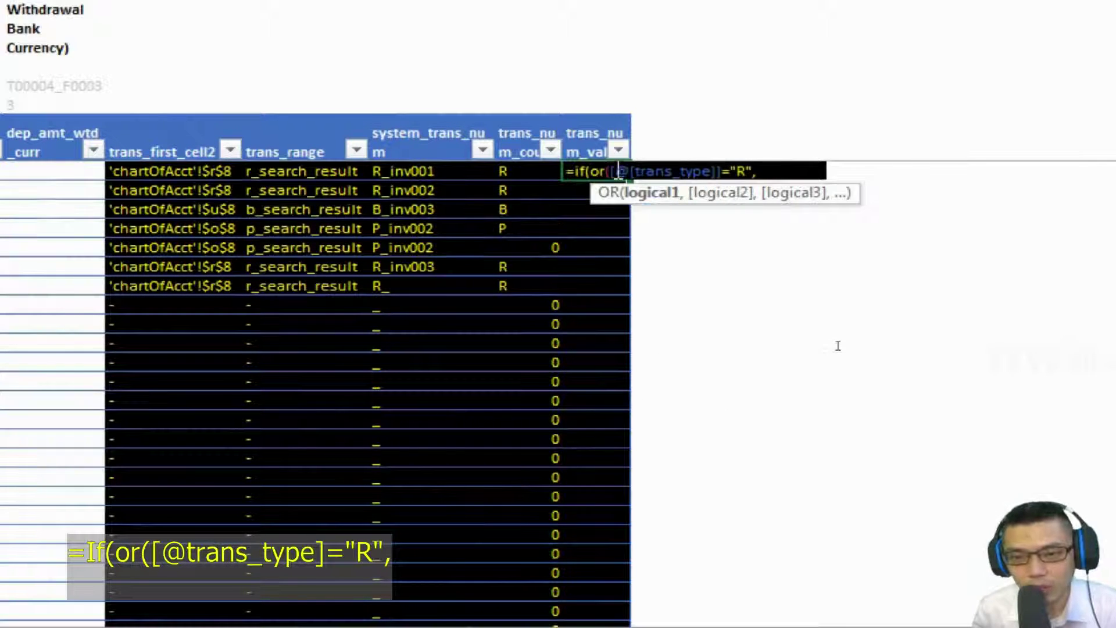
key("End")
left_click(617, 172)
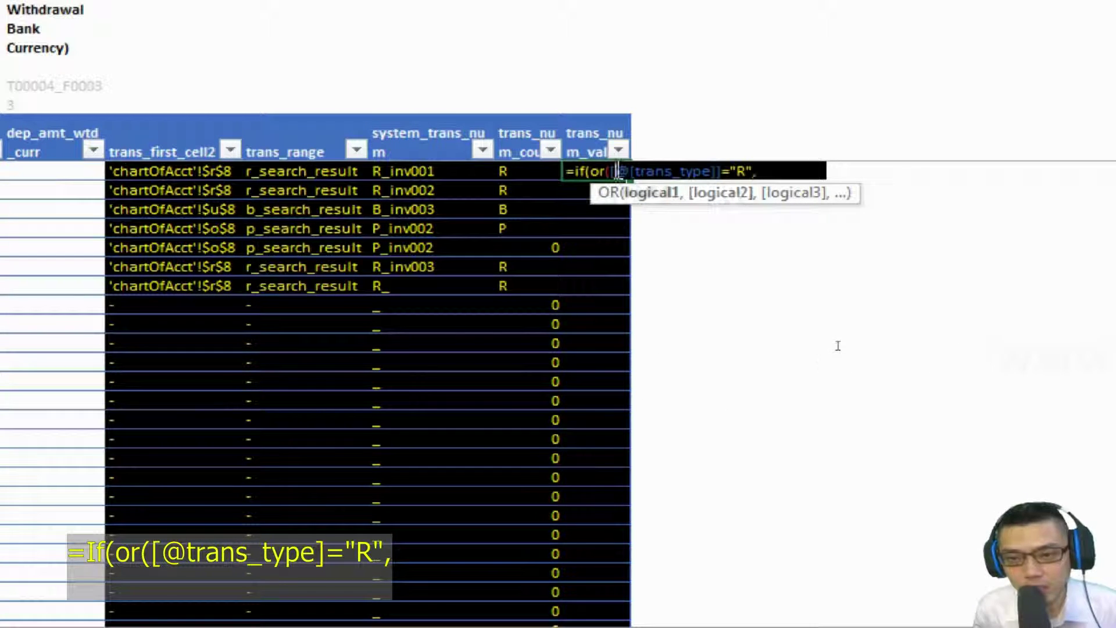
Add [@[trans_type]]="P" as the second OR condition of the trans_num_valid formula and continue the formula on a new line
left_click(794, 175)
type("[@")
key("Tab")
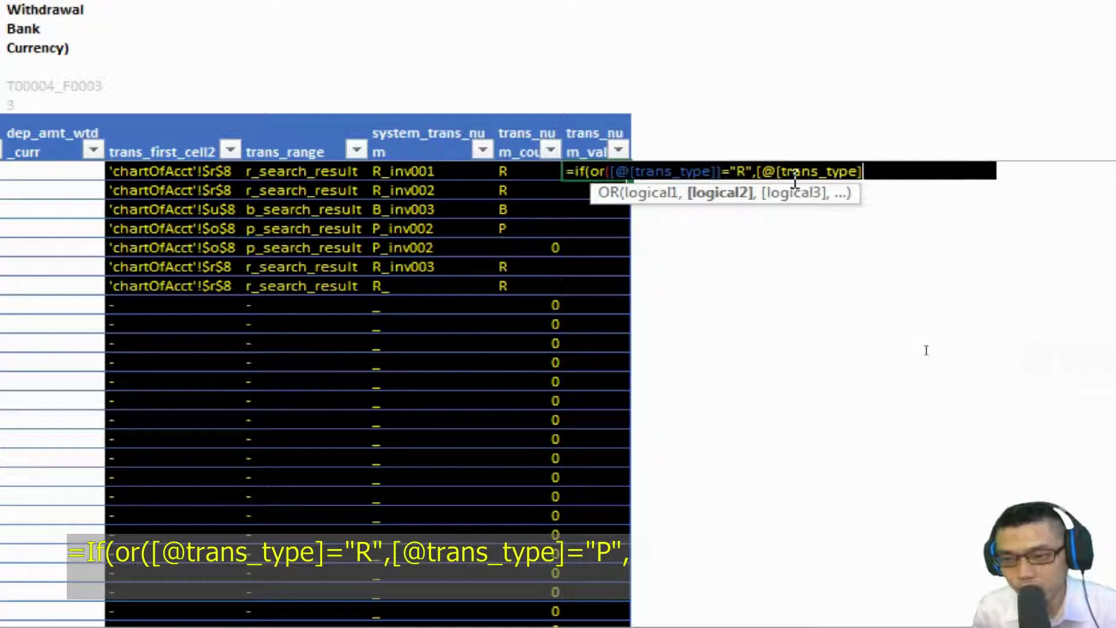
type("=\"")
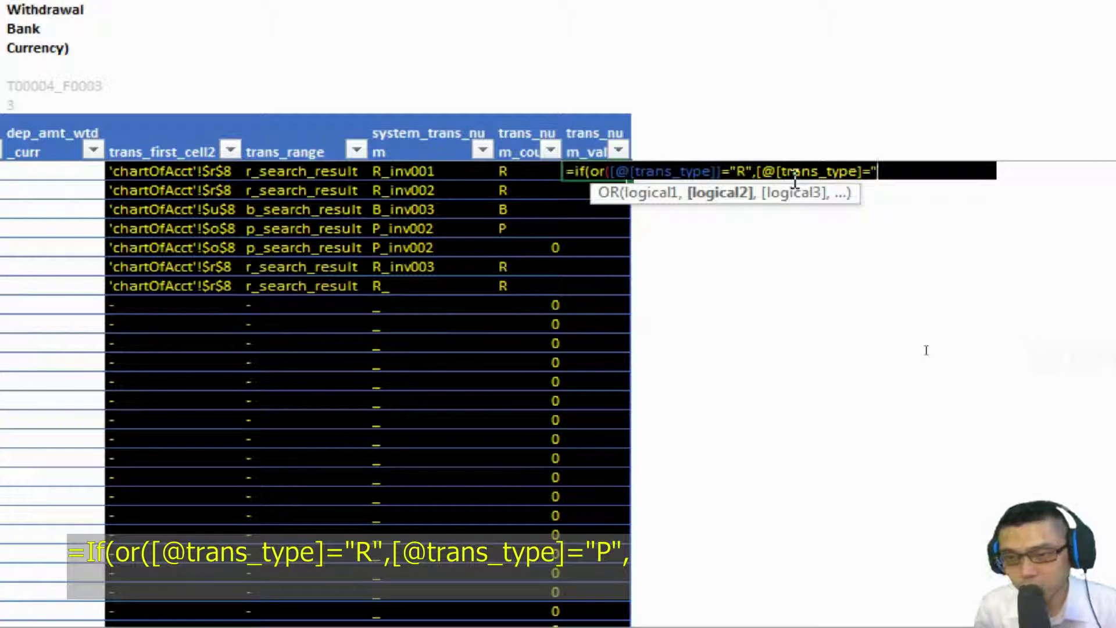
type("P\")")
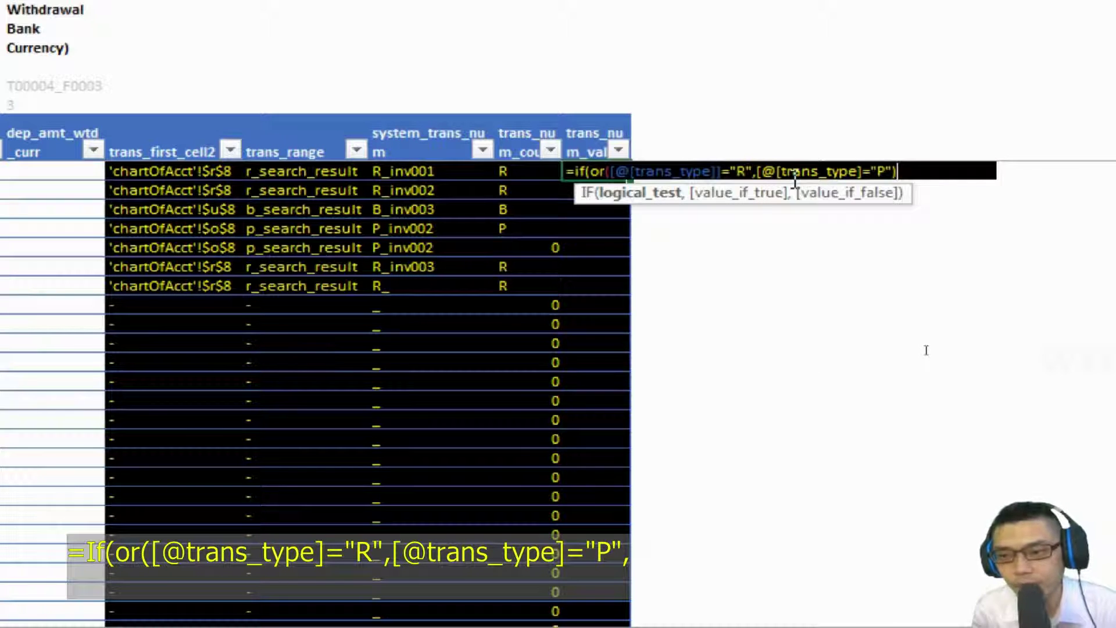
key("BackSpace")
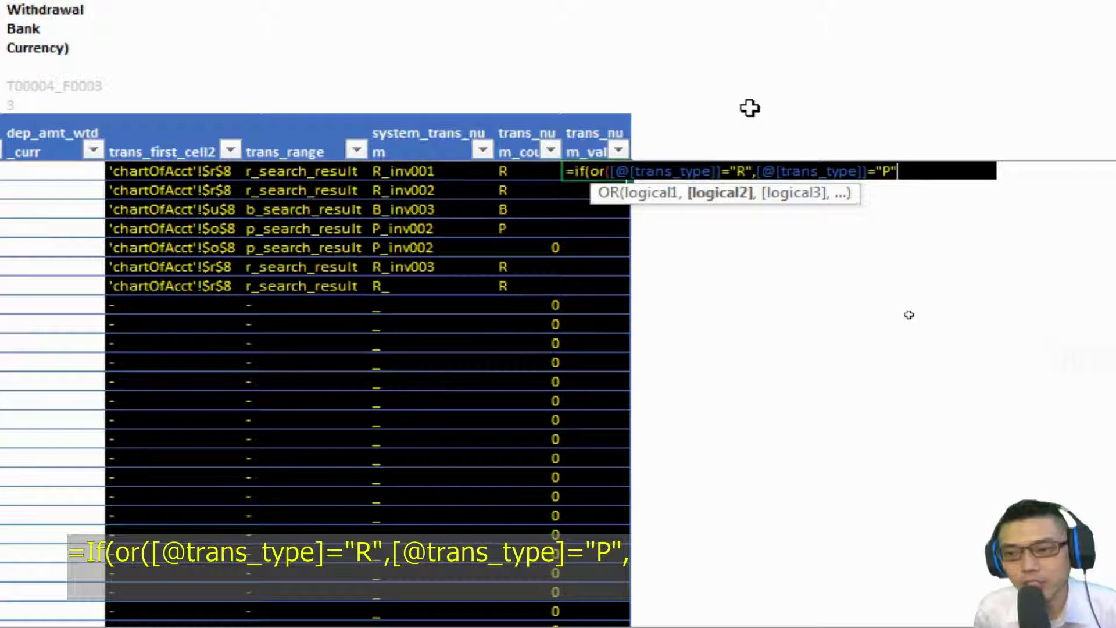
type(",")
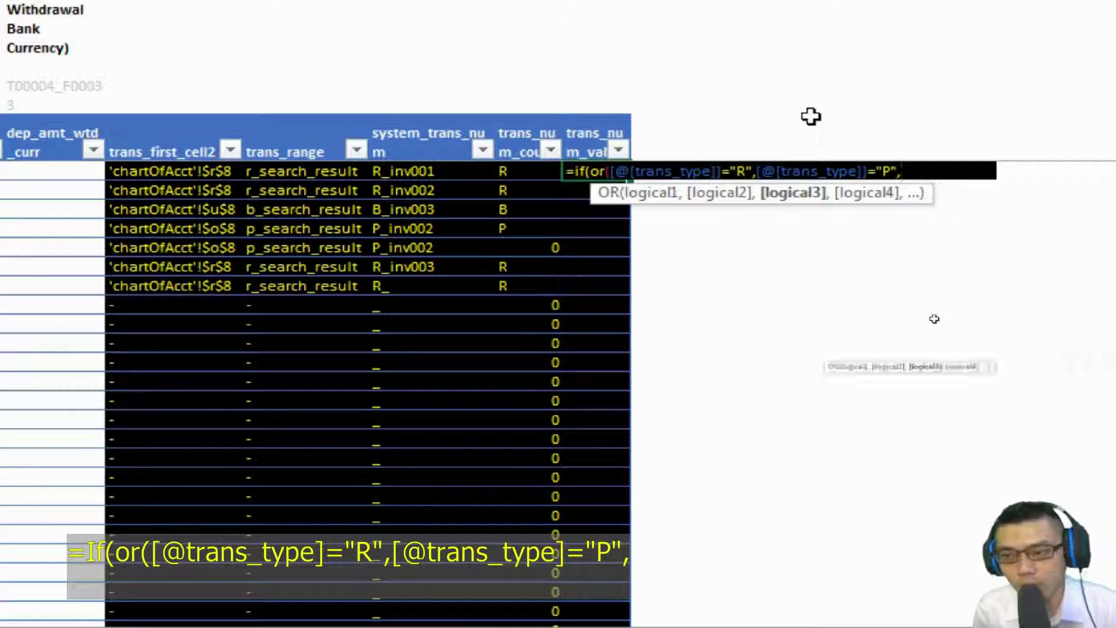
key("alt+Return")
Add and([@[trans_type]]="B",[@[trans_num_count]]<>0) as the third condition and close the OR
type("and(")
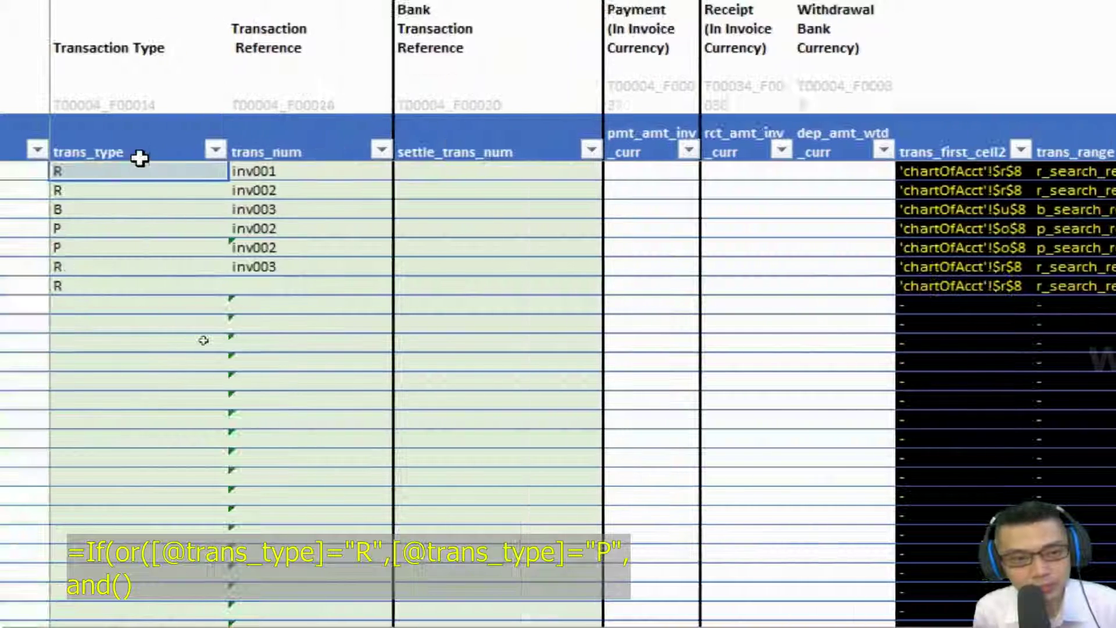
left_click(140, 212)
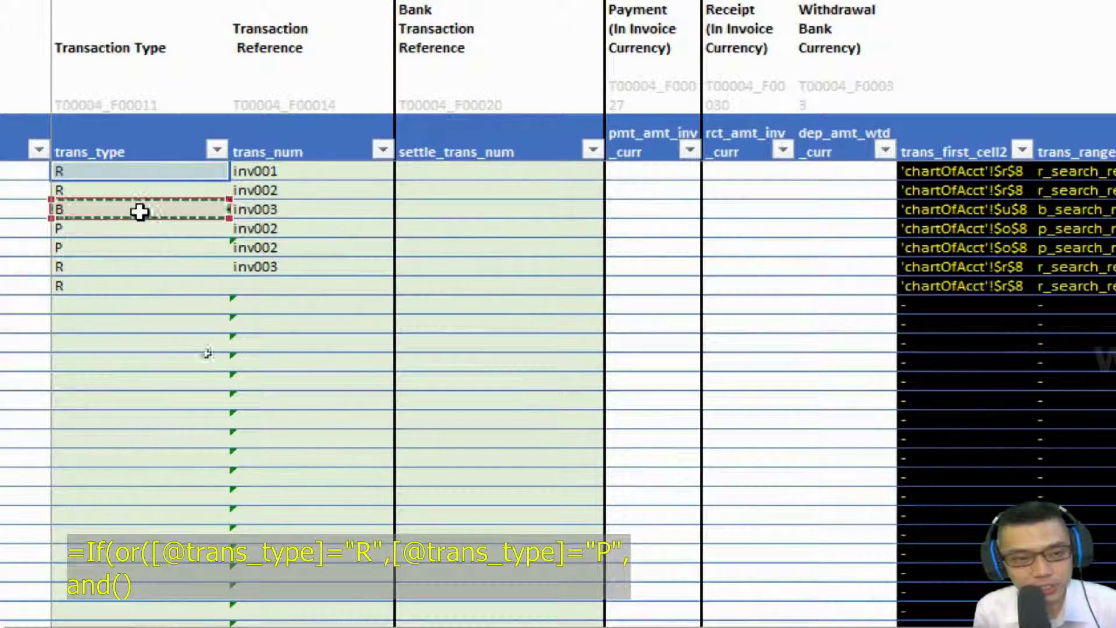
left_click(150, 172)
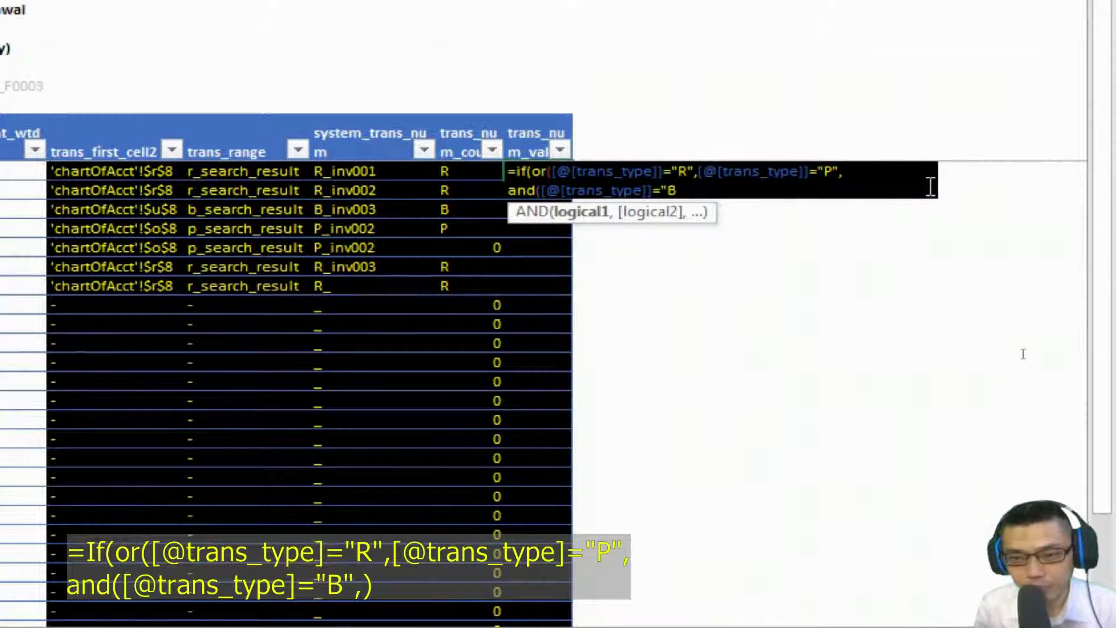
type(",")
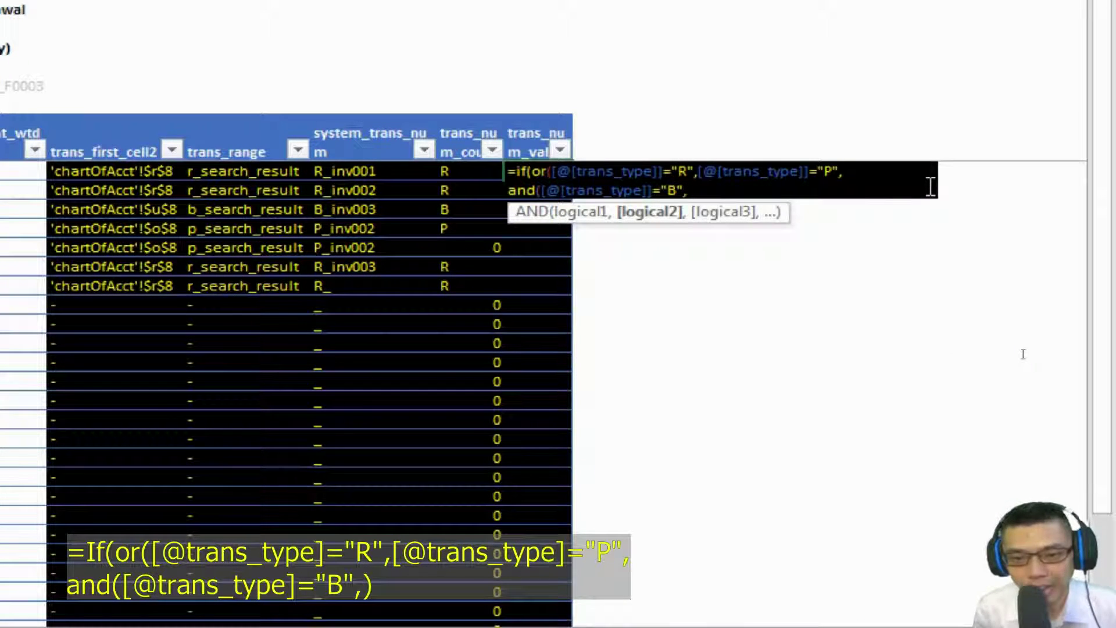
left_click(445, 172)
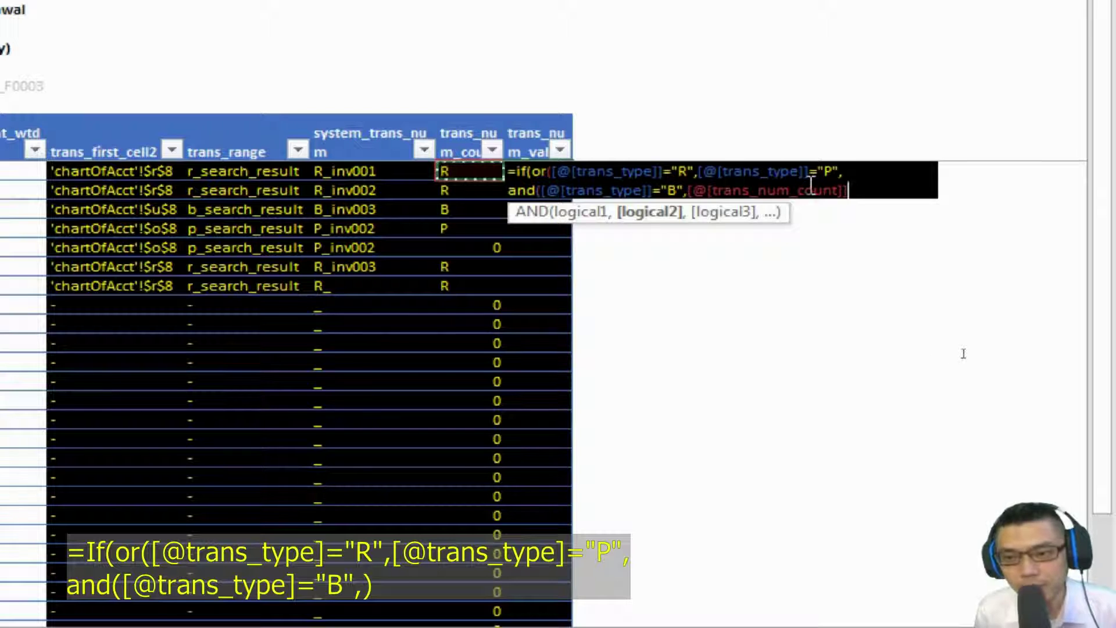
type("<>")
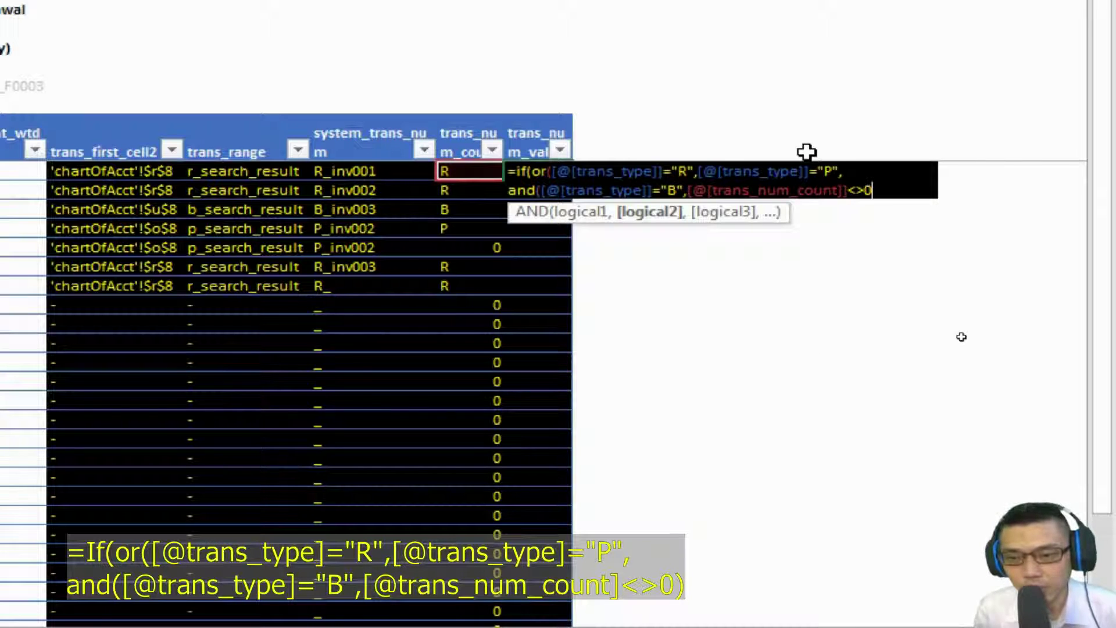
type("0)")
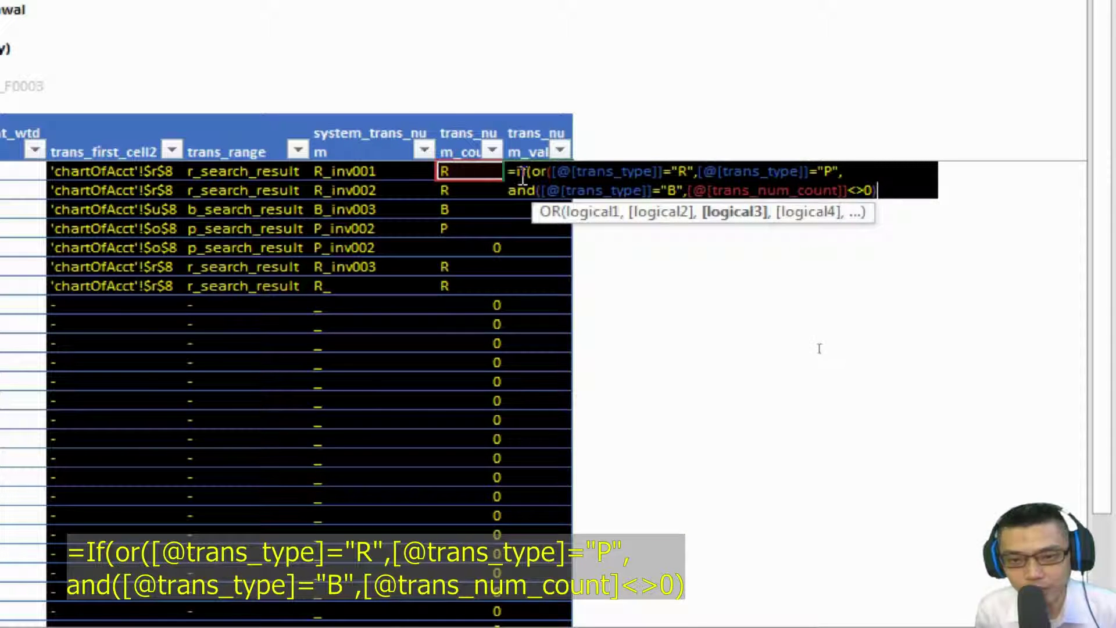
type(")")
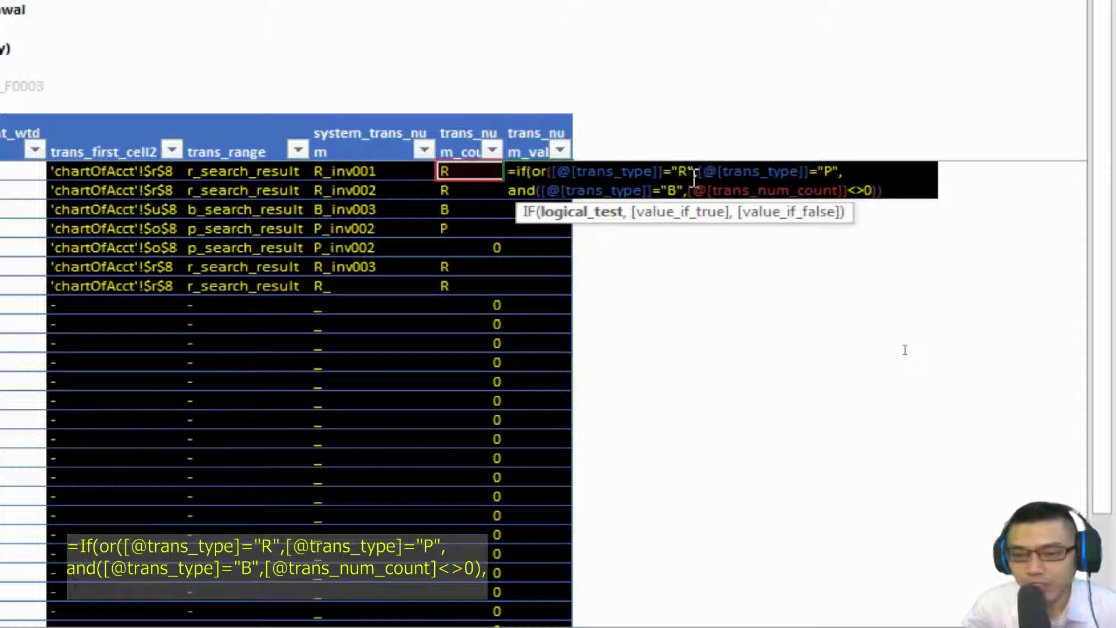
Complete the trans_num_valid formula with 1 as the true result and 0 as the false result
left_click(801, 169)
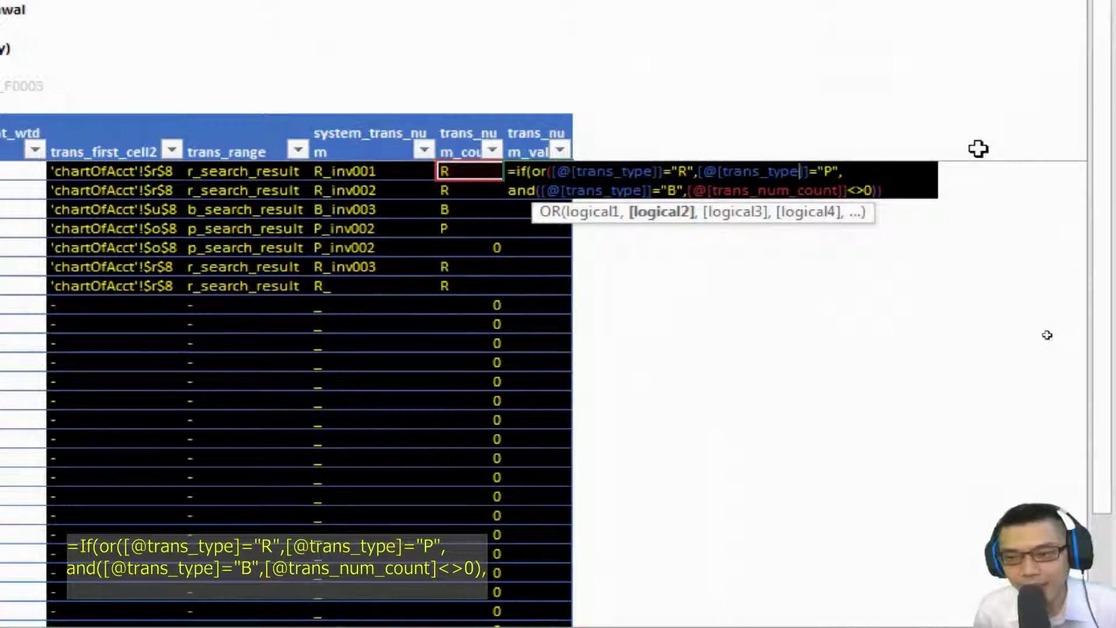
left_click(922, 193)
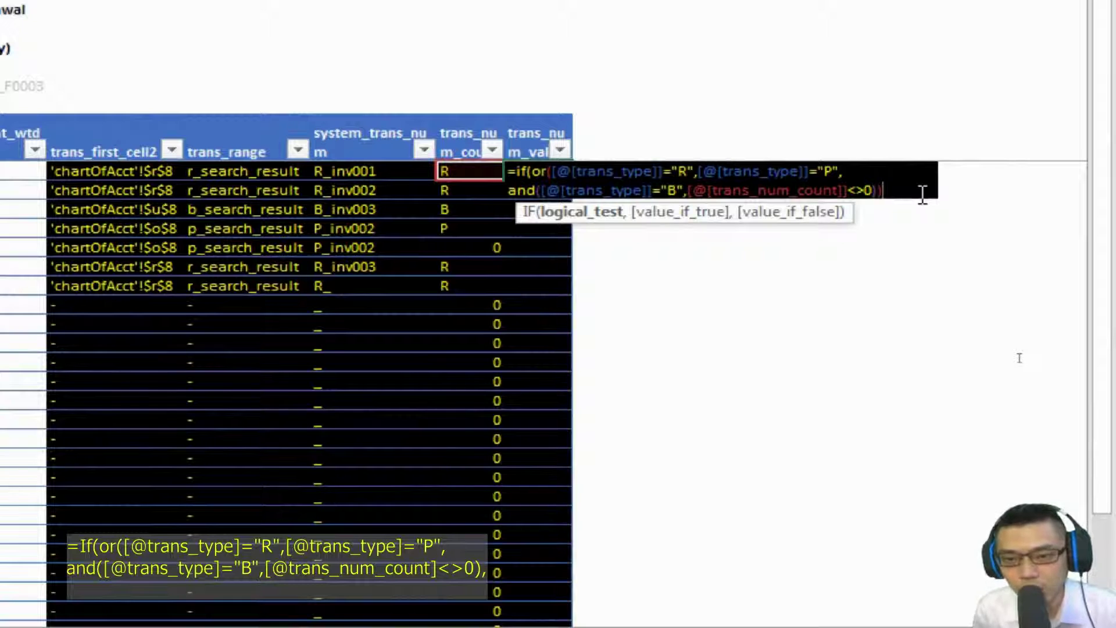
type(",1")
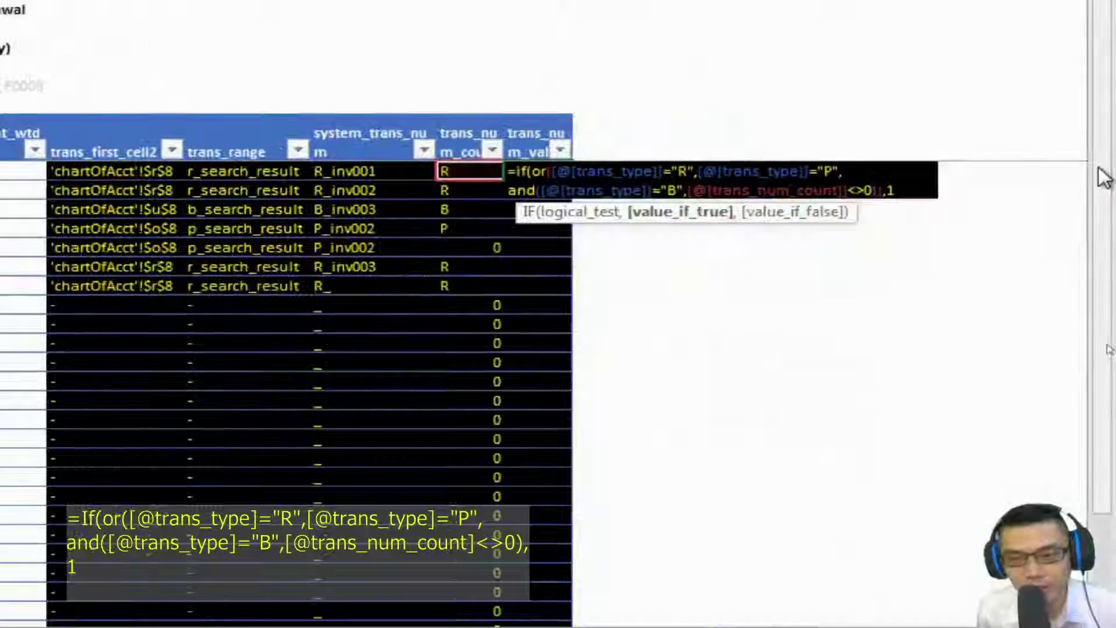
type(",0)")
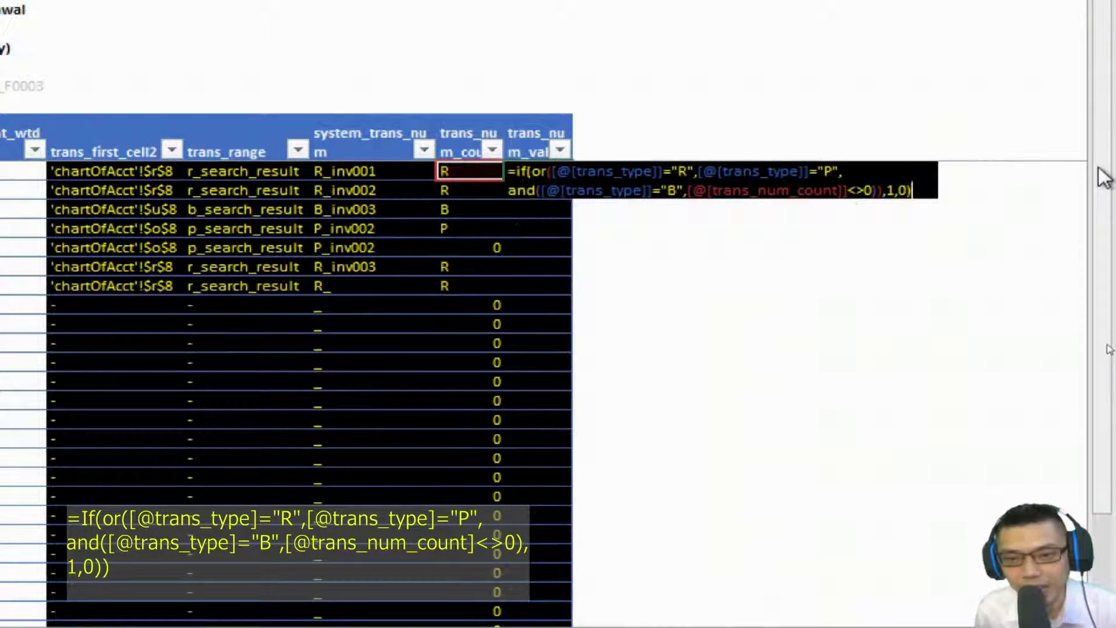
key("Return")
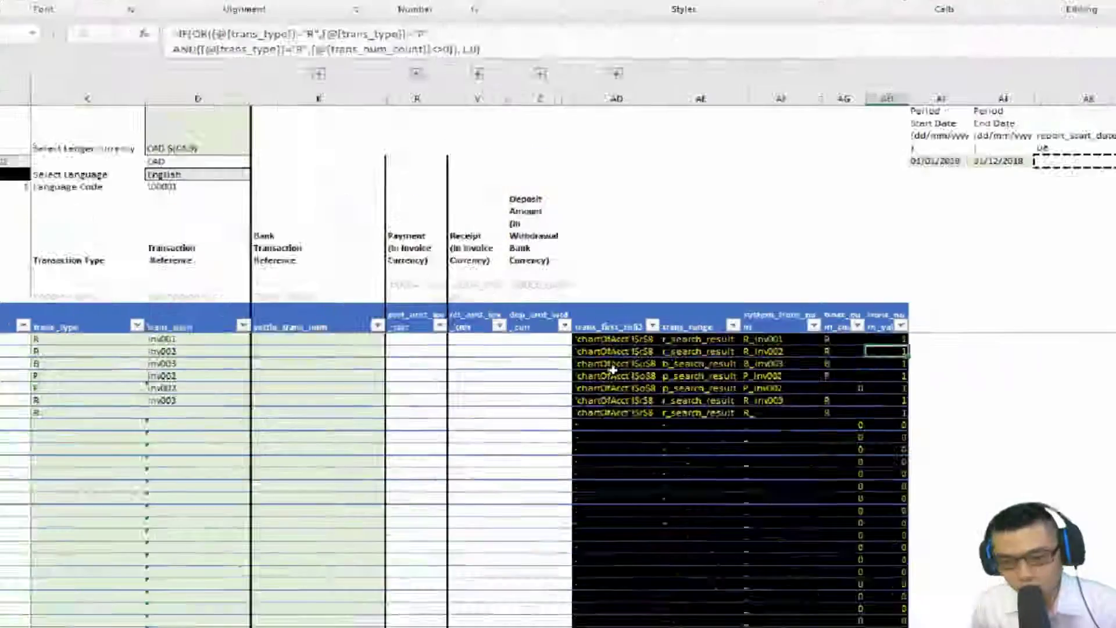
Change the trans_type of journal entry I0007 to B
left_click(284, 400)
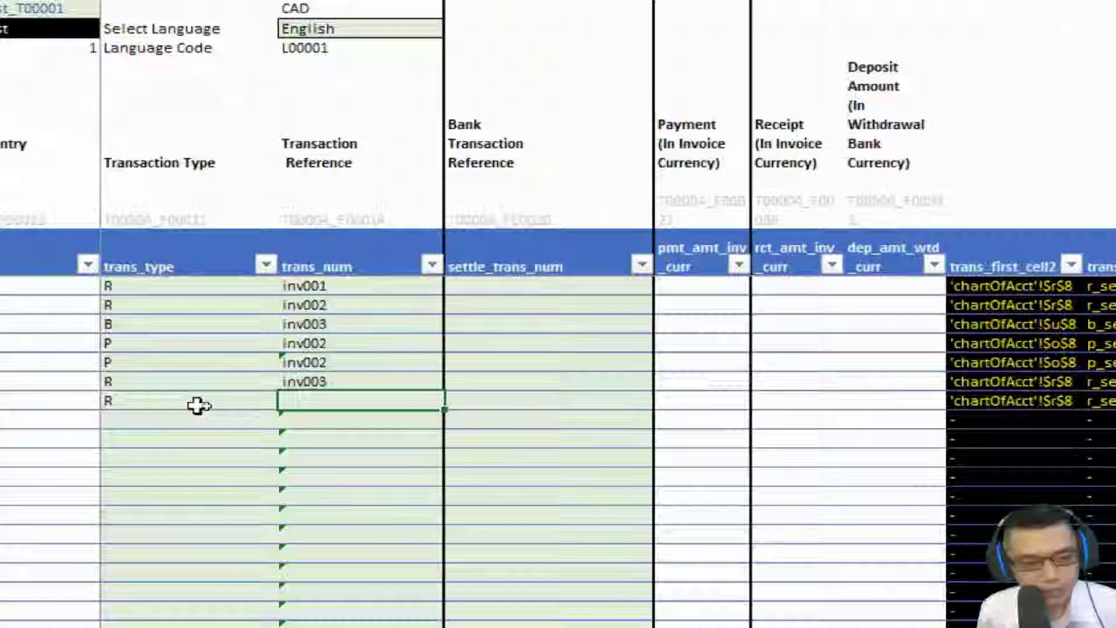
left_click(208, 404)
type("B")
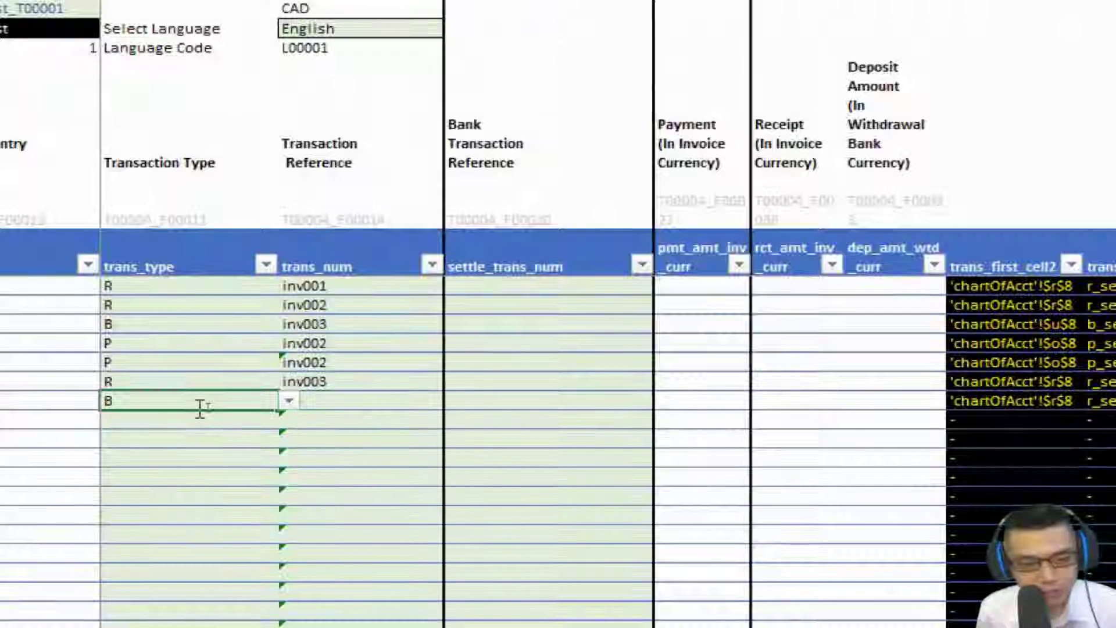
key("Tab")
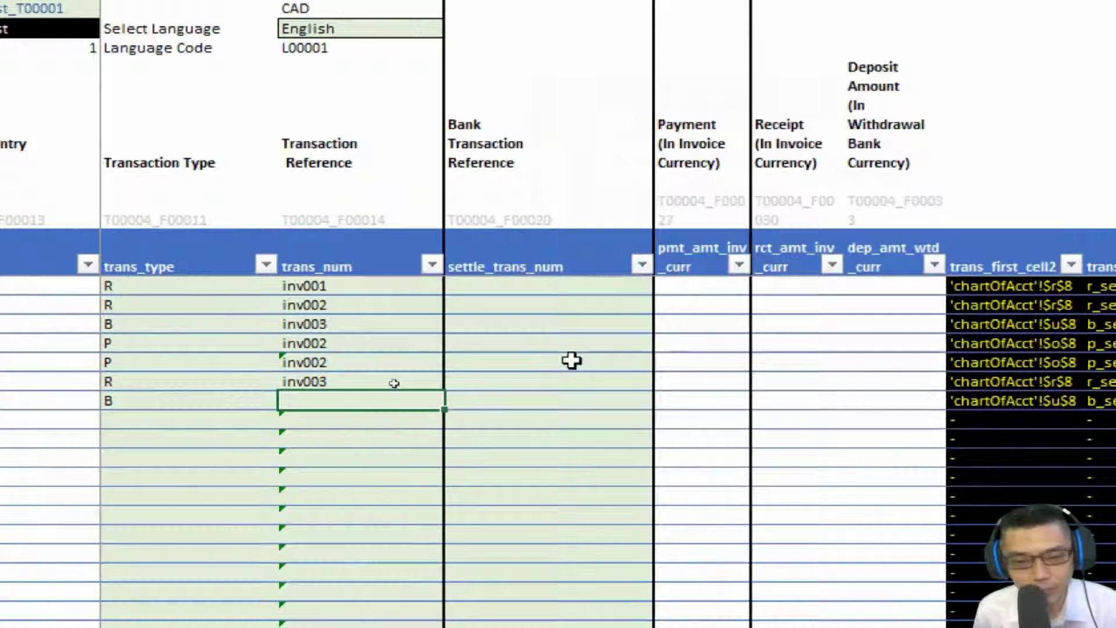
Copy only the data validation of the first trans_num cell onto the whole trans_num column
key("Up")
key("Up")
key("Up")
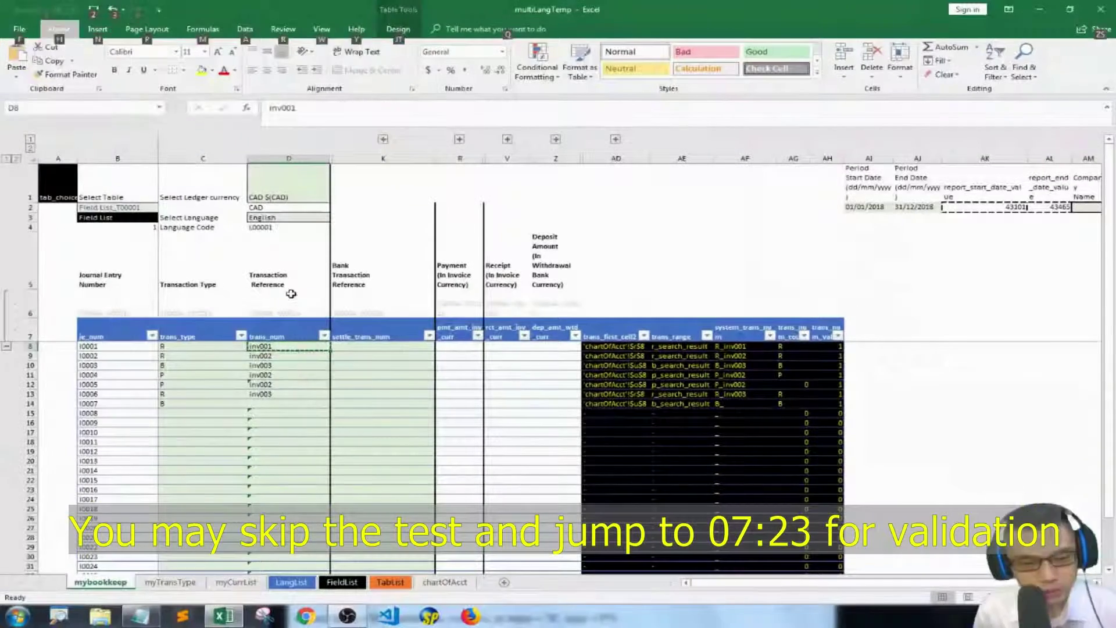
key("ctrl+shift+Down")
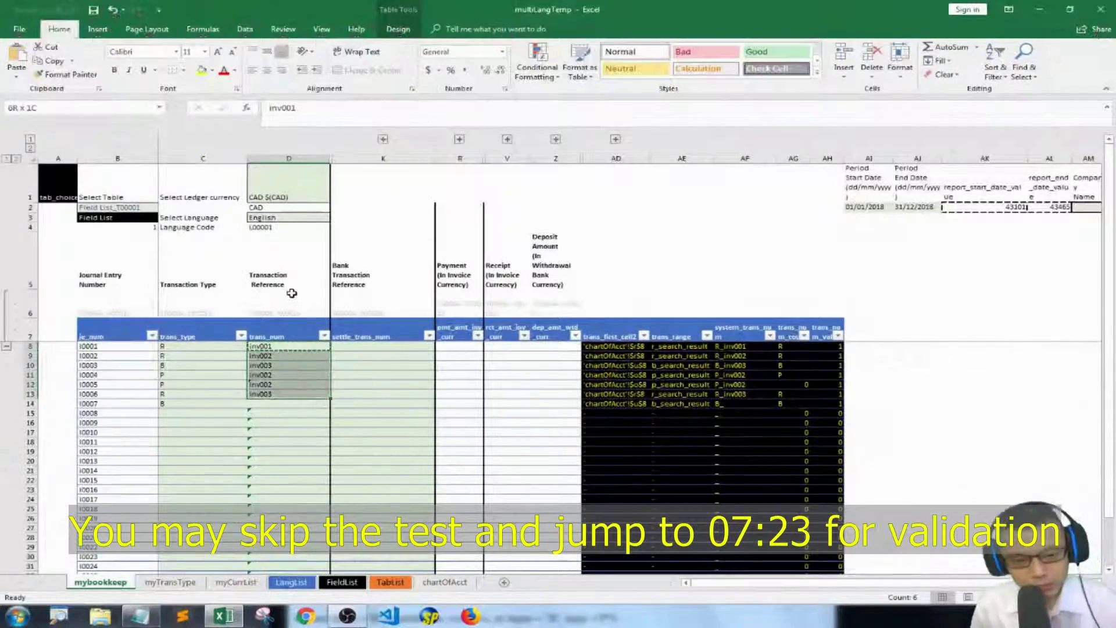
key("ctrl+space")
key("ctrl+alt+v")
key("n")
key("Return")
key("ctrl+Down")
key("Escape")
key("Down")
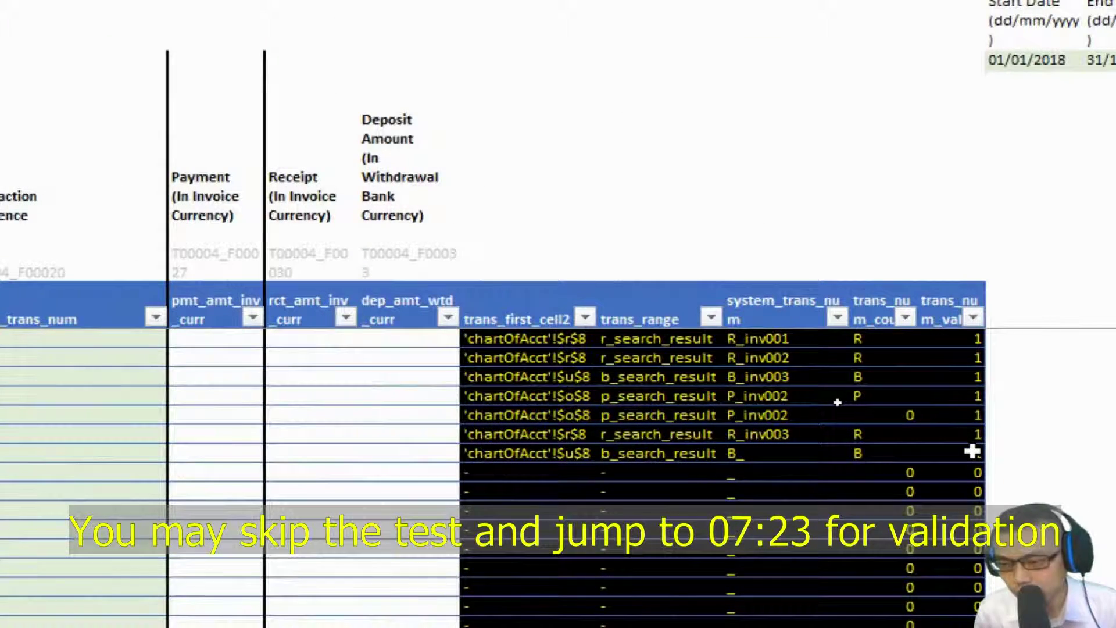
Test the trans_num_valid formula by entering inv003 as the trans_num of journal entry I0007
left_click(972, 451)
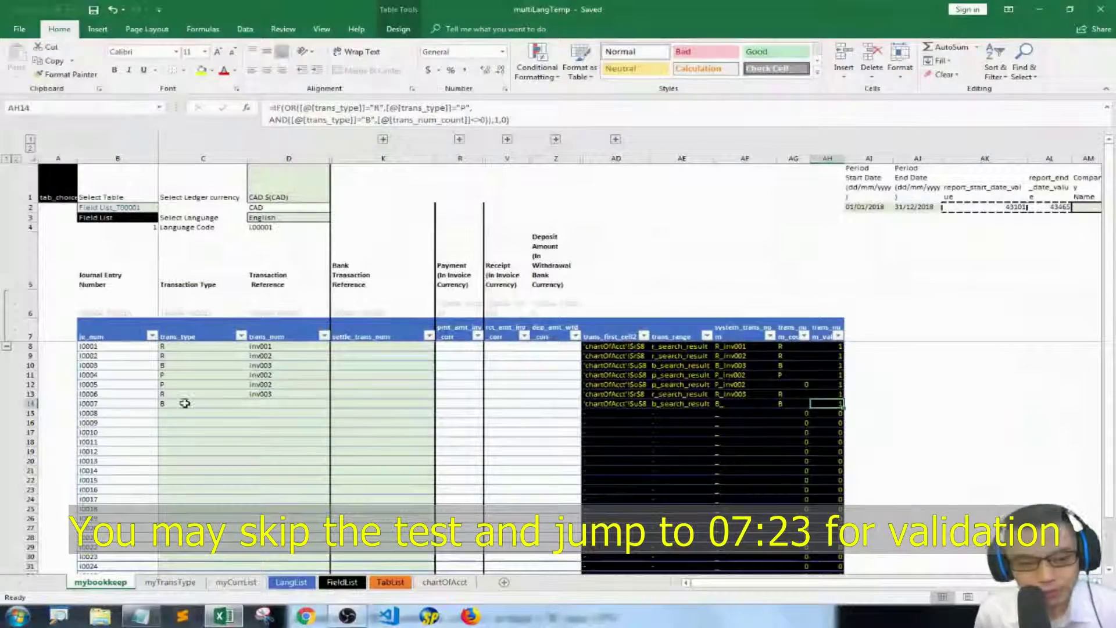
left_click(272, 453)
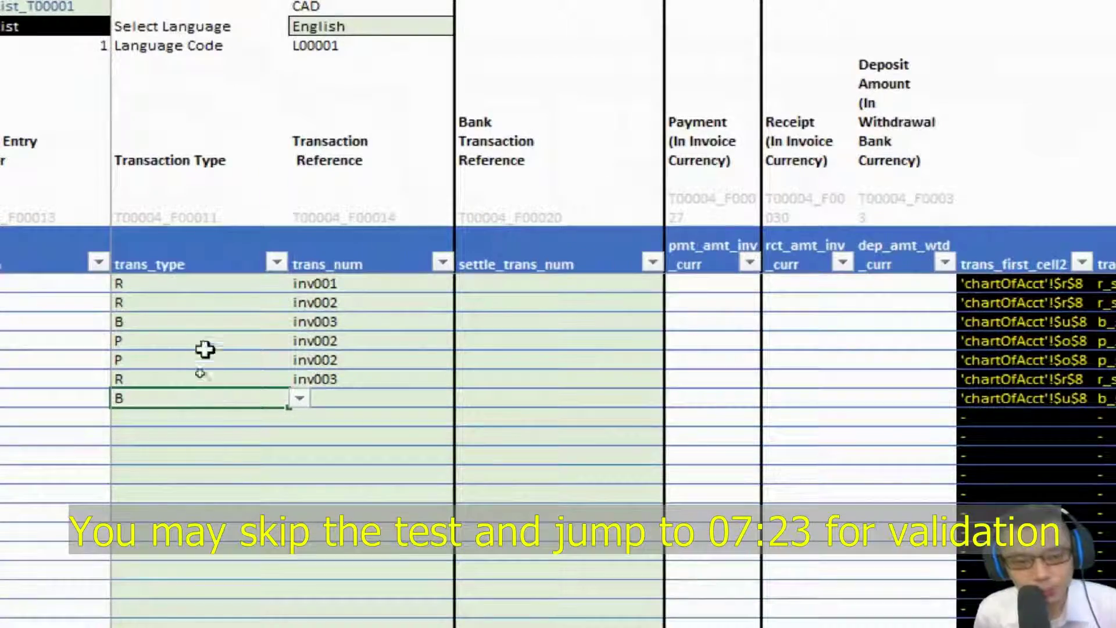
left_click(341, 397)
type("inv003")
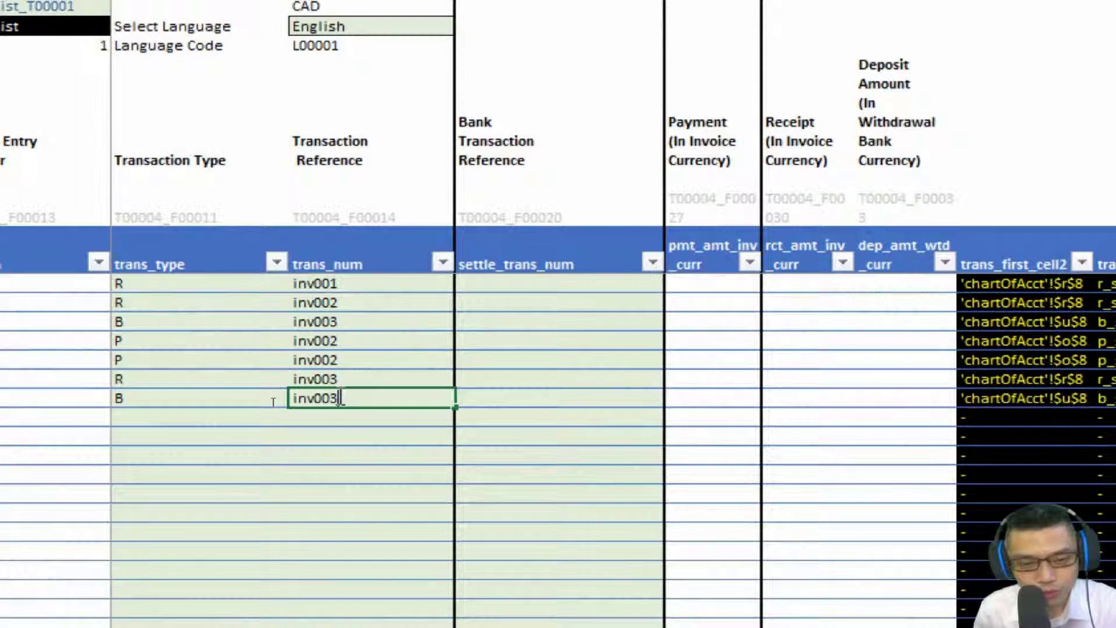
key("Tab")
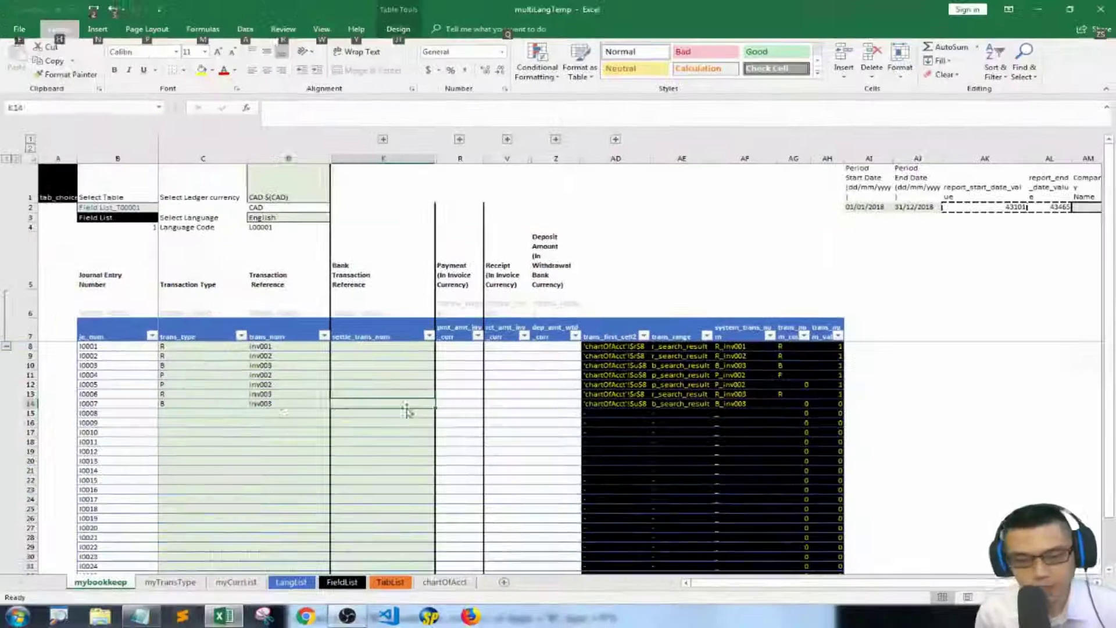
Test the trans_num_valid formula by changing the trans_num of journal entry I0007 to inv004
left_click(283, 403)
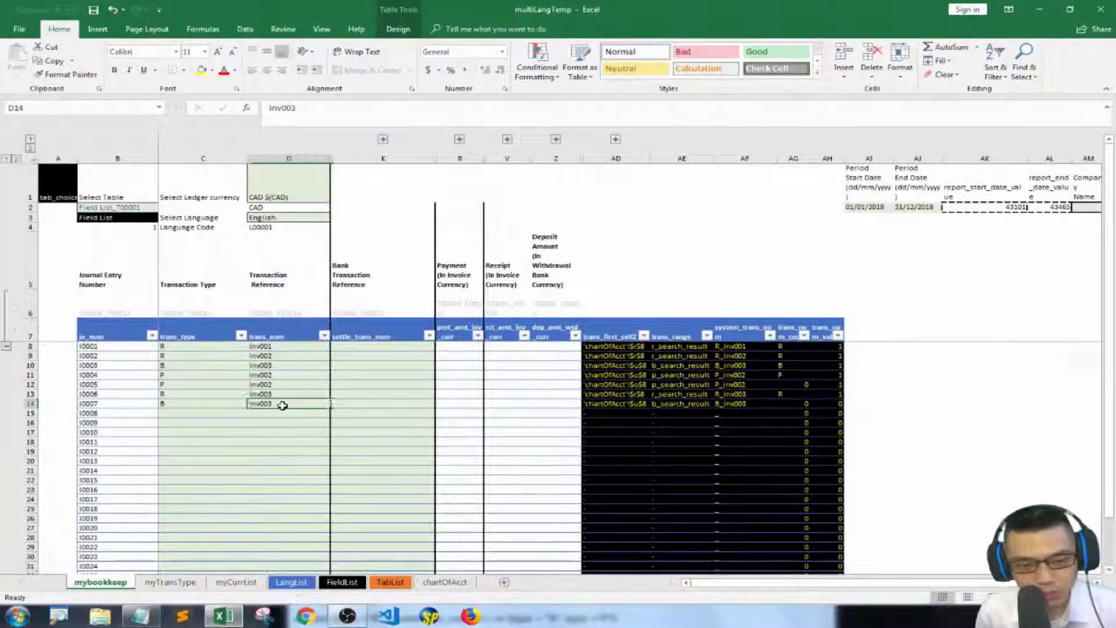
type("inv")
key("Escape")
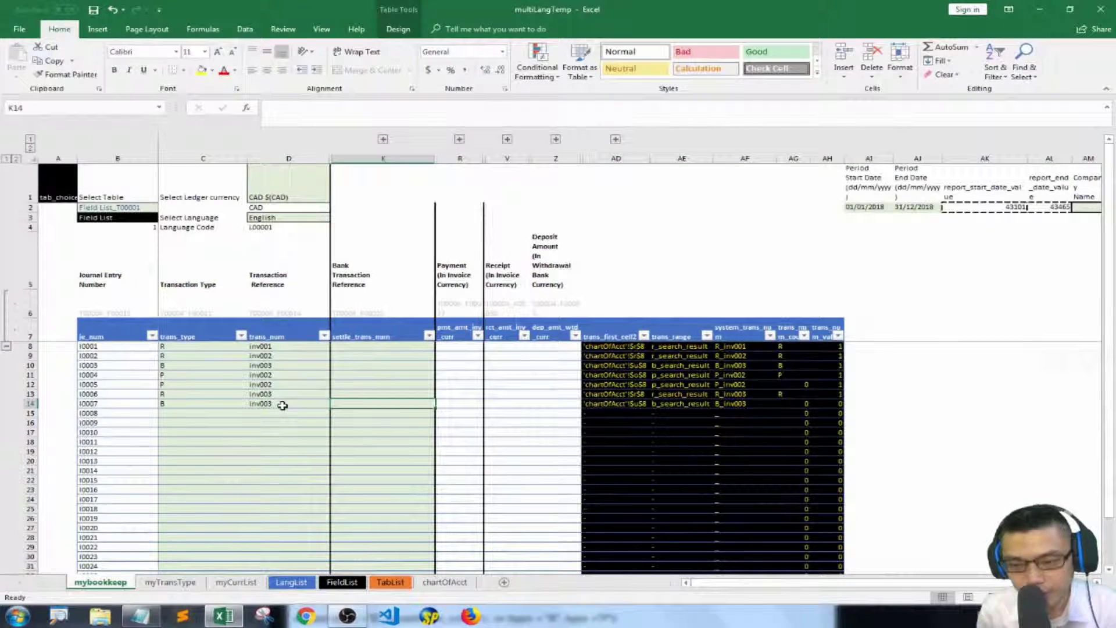
left_click(828, 404)
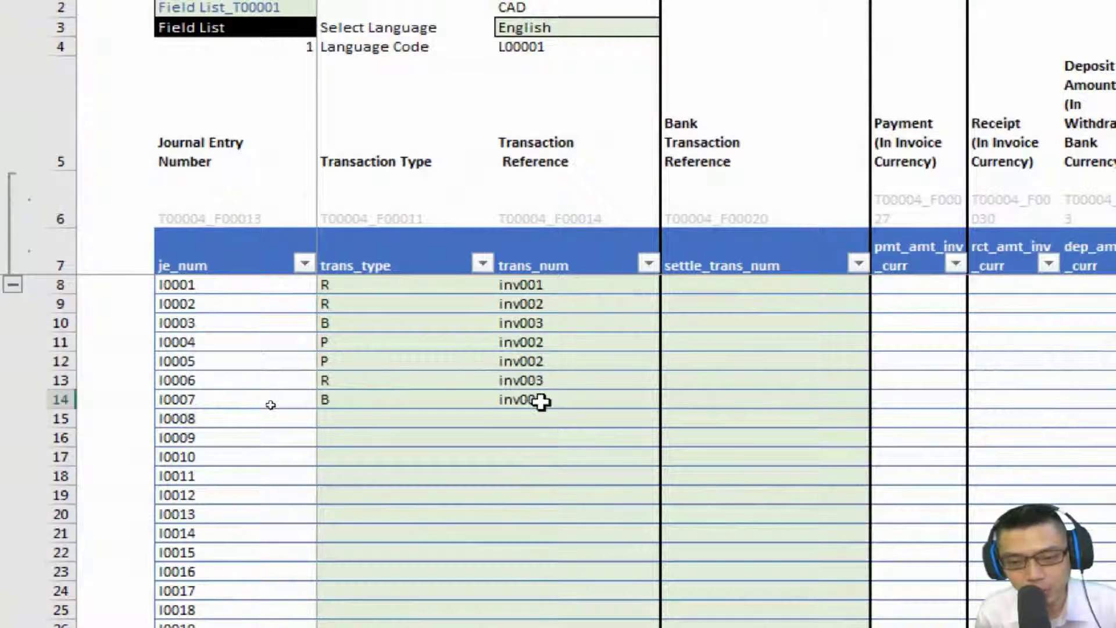
left_click(541, 401)
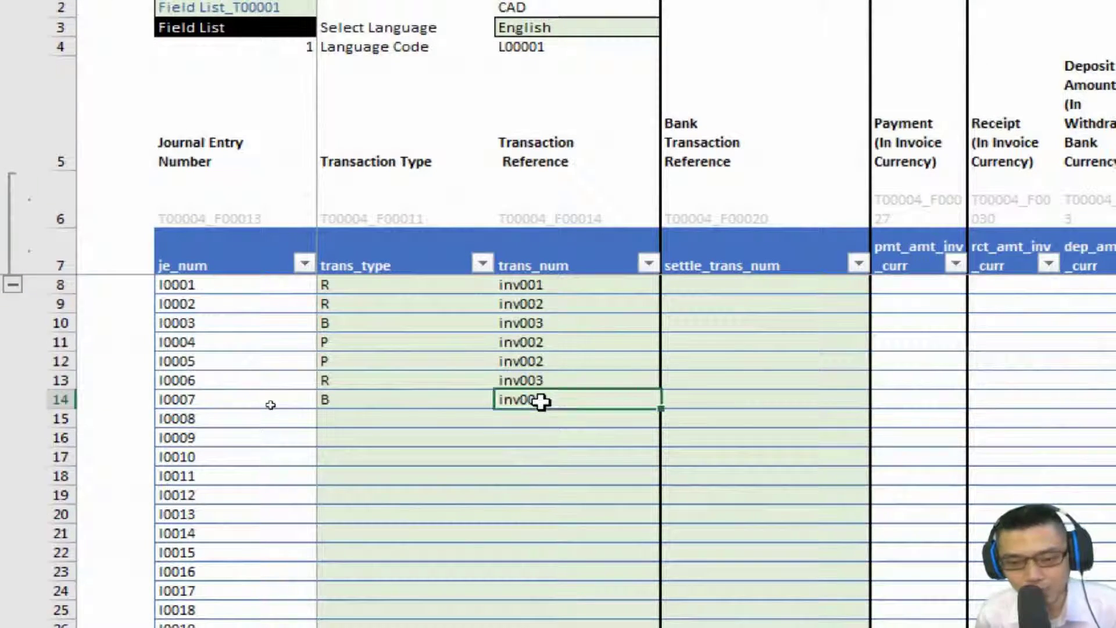
type("inv003")
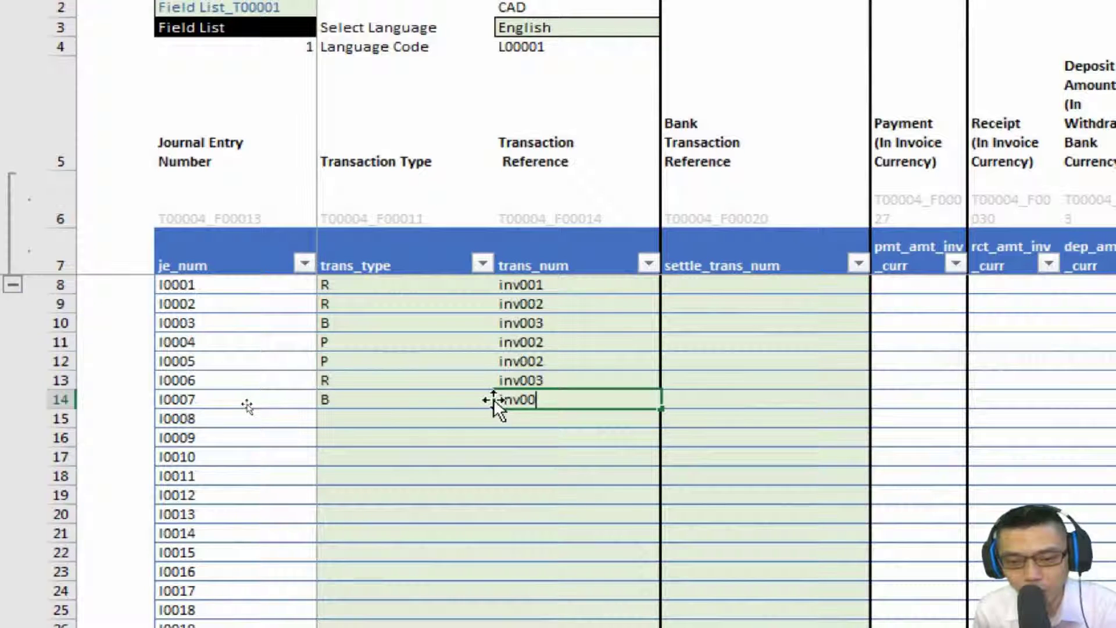
key("BackSpace")
type("4")
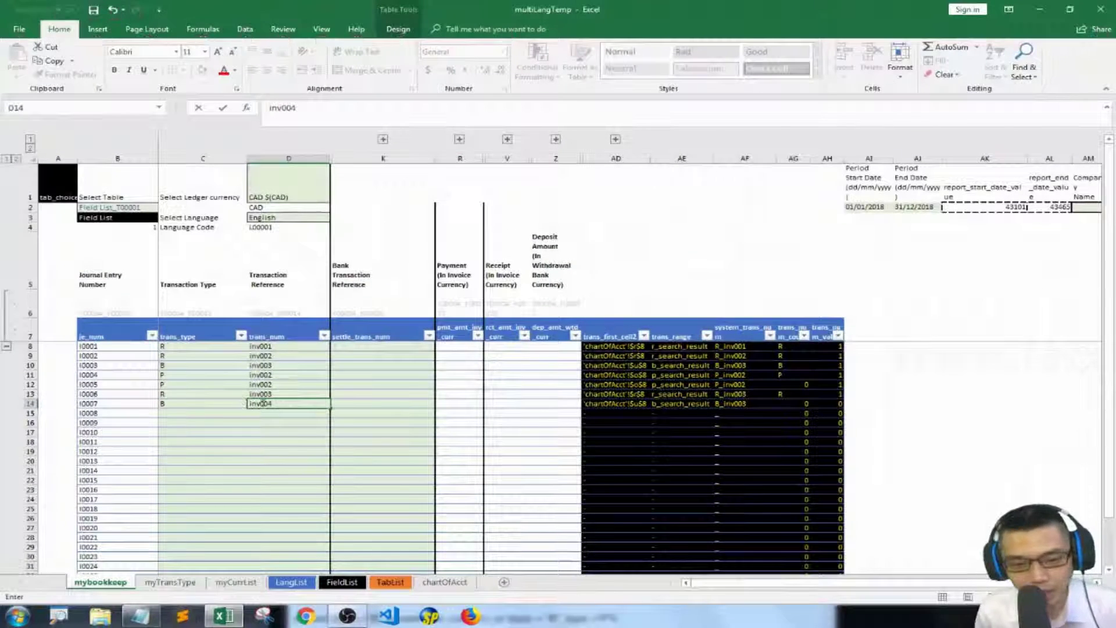
left_click(828, 405)
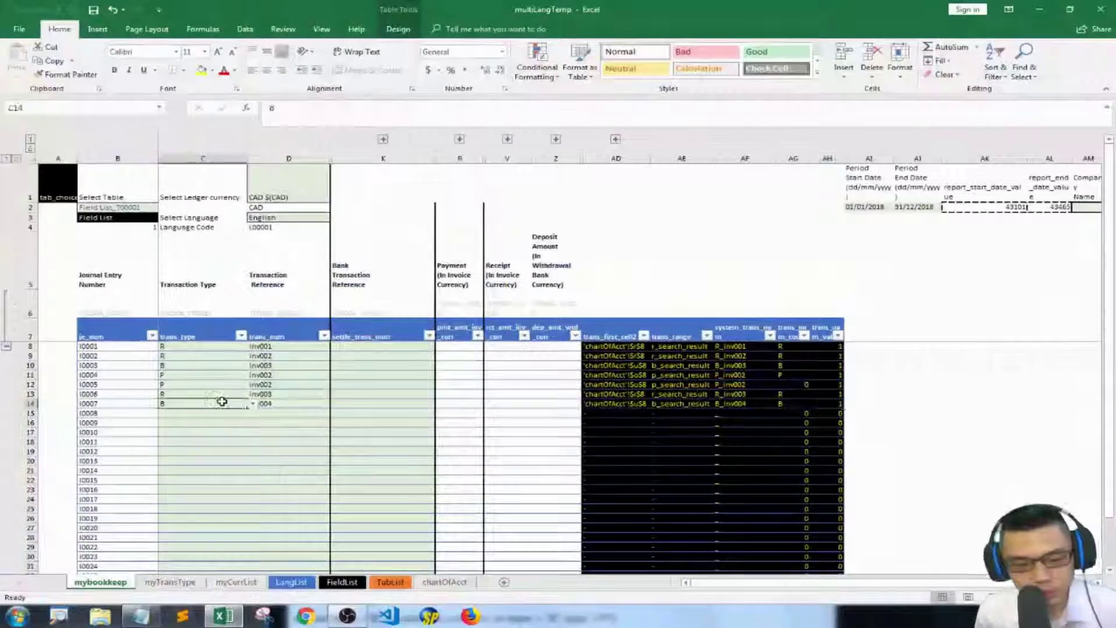
Undo the test entries of journal entry I0007 and the validation pasted onto the trans_num column
left_click(222, 401)
key("ctrl+z")
key("ctrl+z")
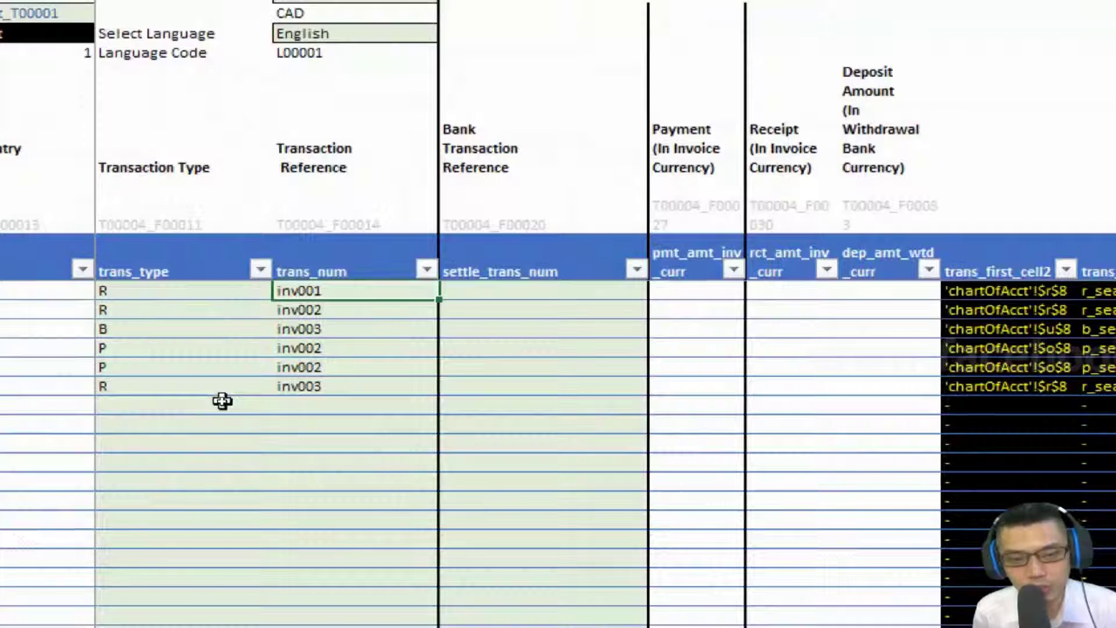
Start a Custom data validation rule for all cells of the trans_num column
key("ctrl+shift+Down")
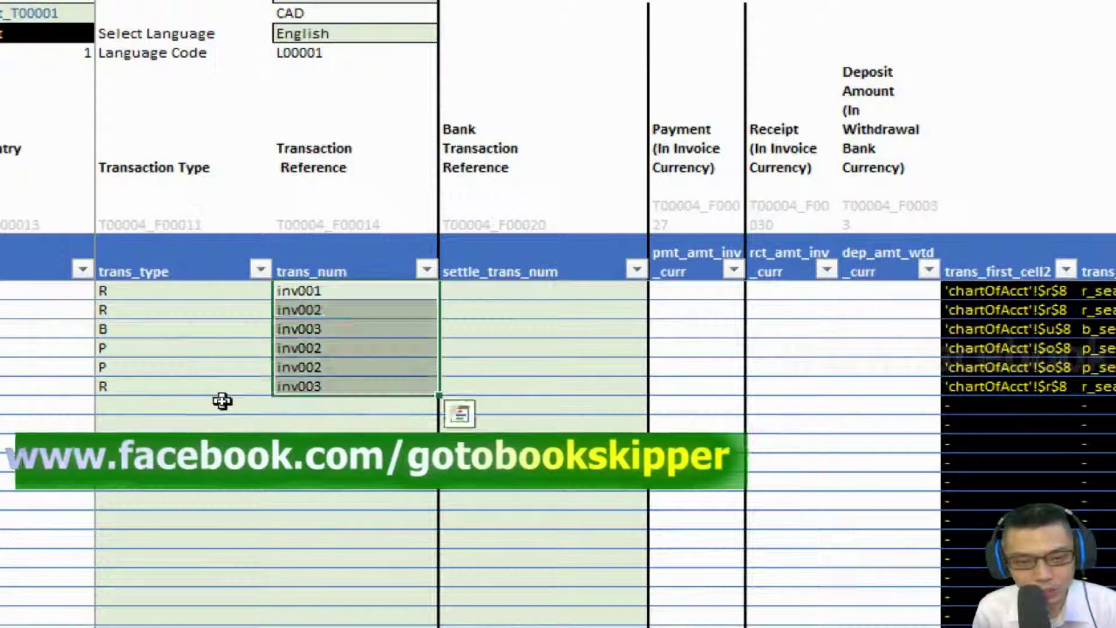
key("ctrl+shift+Down")
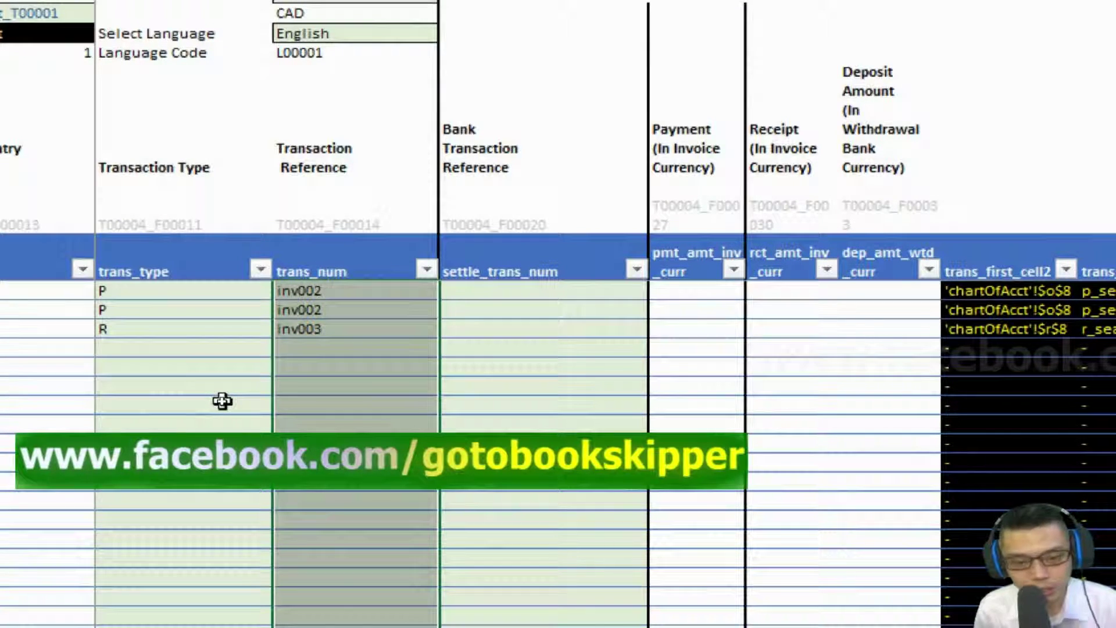
key("alt+a")
key("v")
key("v")
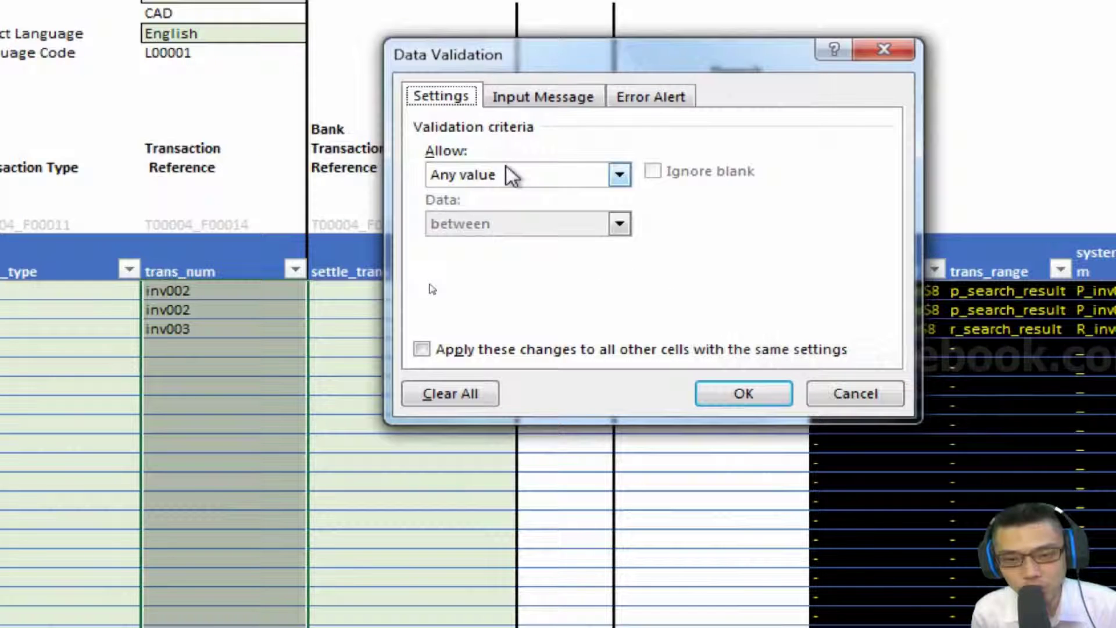
left_click(507, 169)
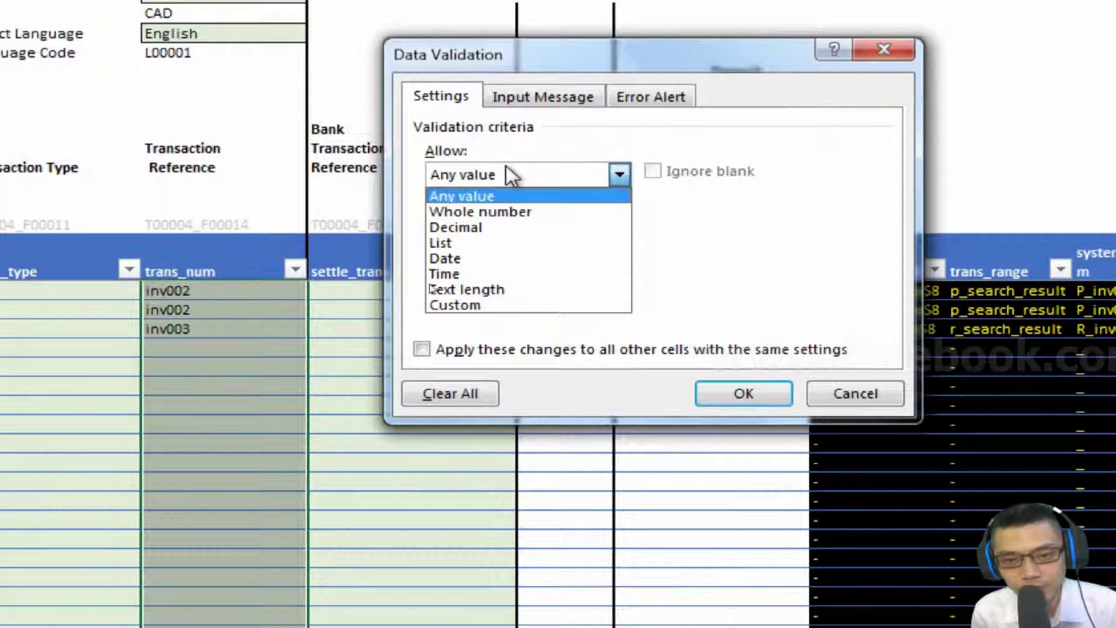
left_click(455, 305)
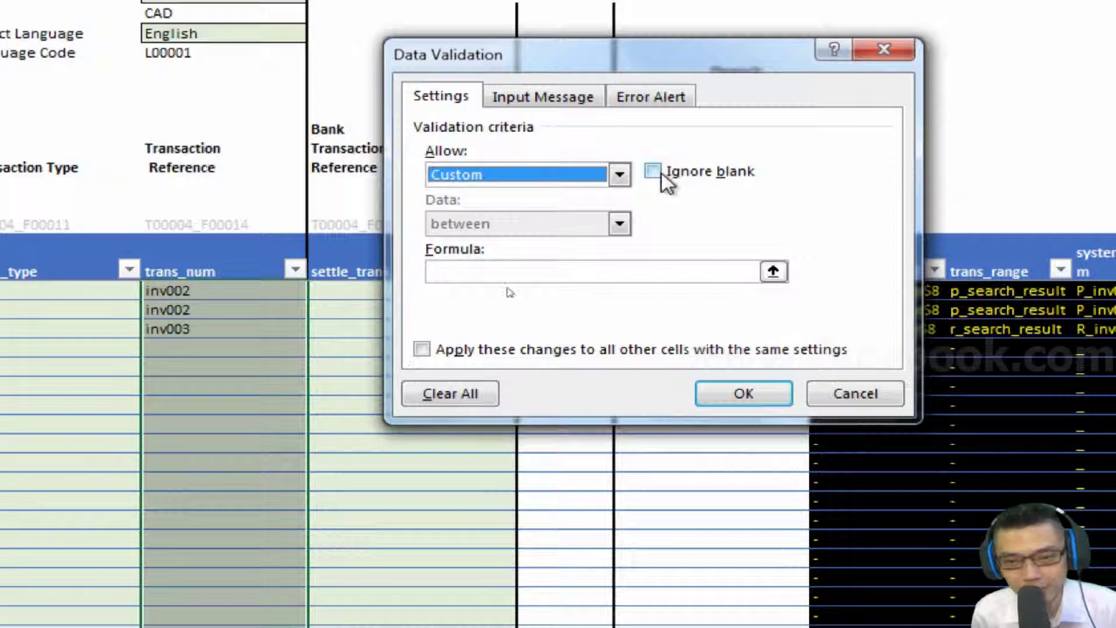
Set the validation formula to =$AH8=1, referring to the trans_num_valid column, and apply the rule
left_click(564, 271)
left_click(933, 292)
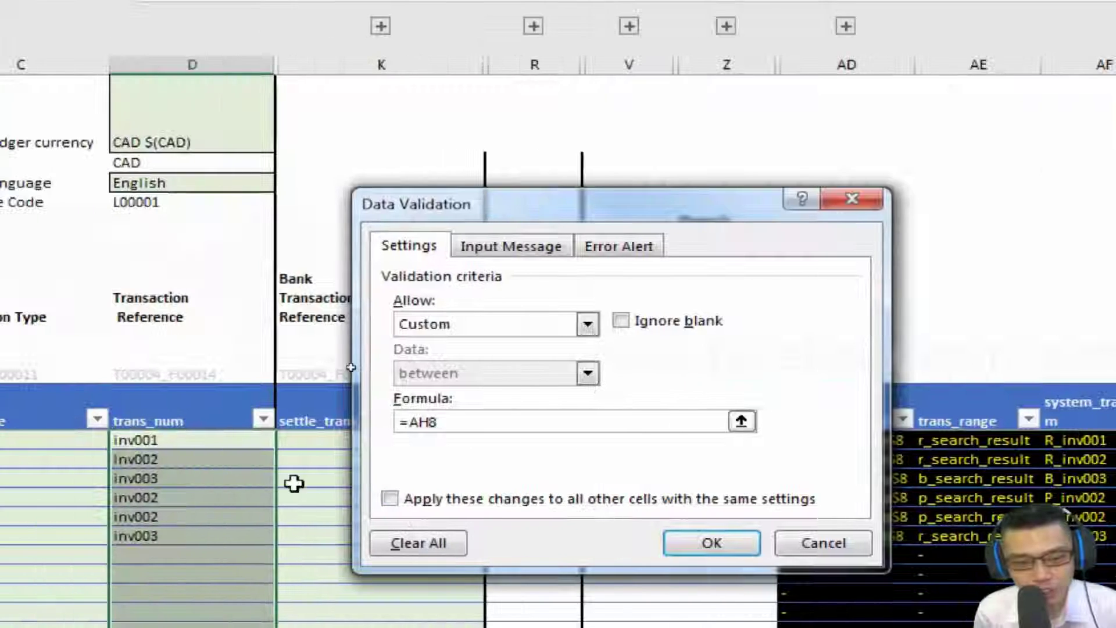
key("F4")
key("F4")
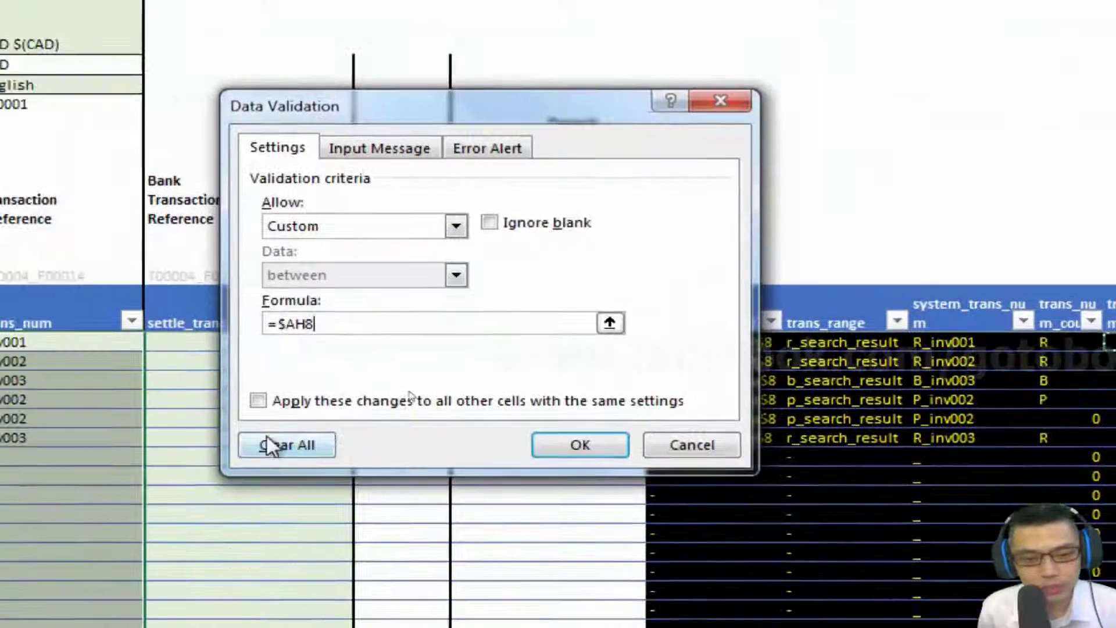
type("=1")
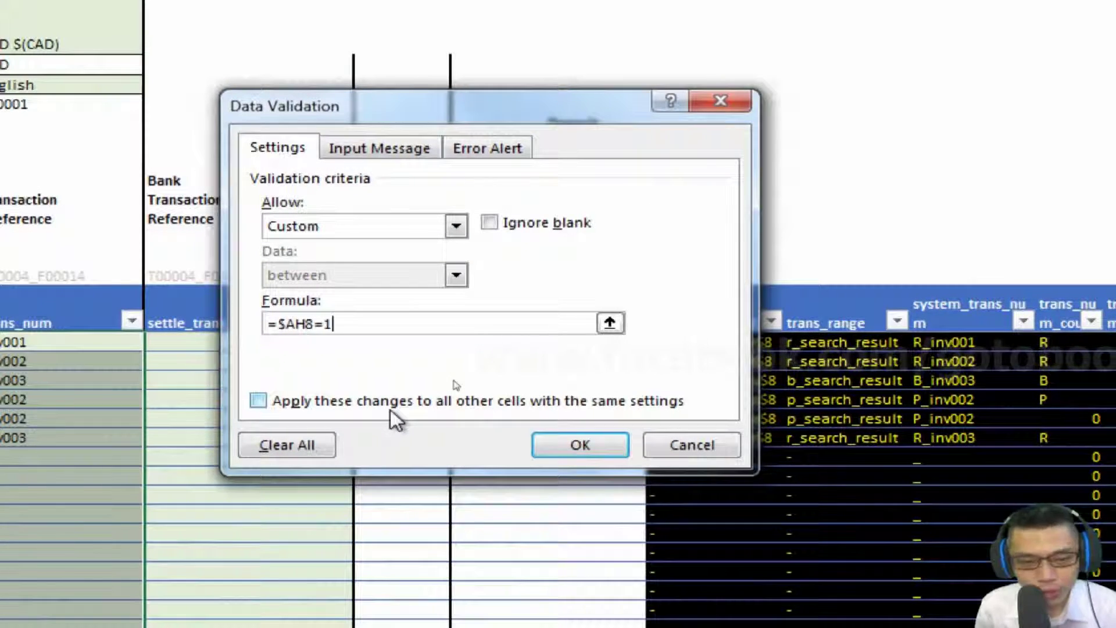
left_click(587, 444)
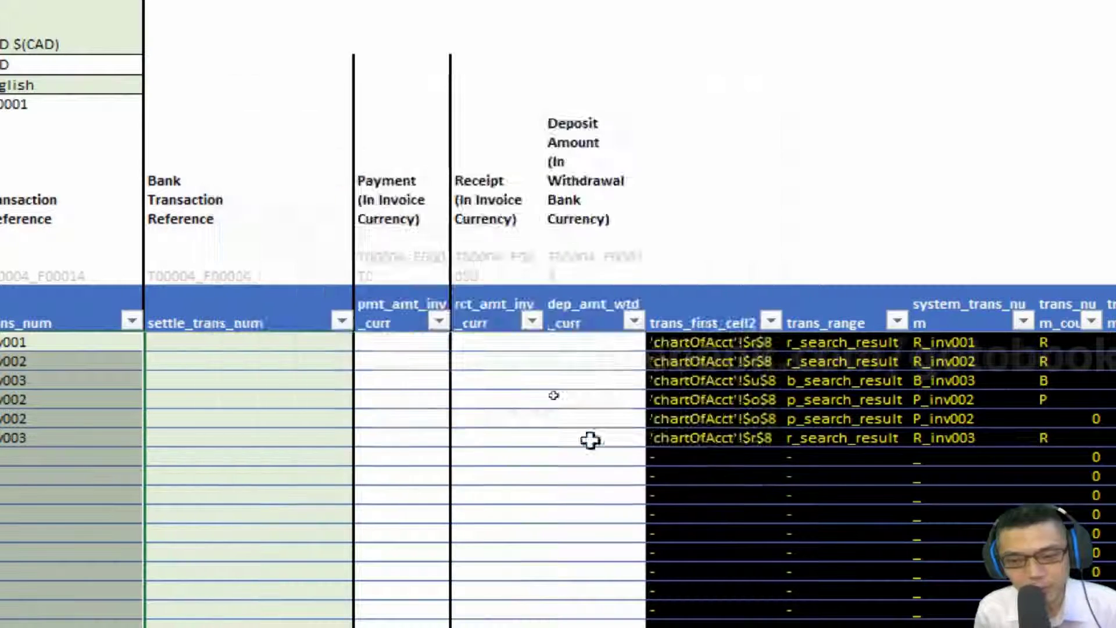
Test the validation by entering akjfd;asfd as the trans_num of journal entry I0007 without a trans_type
left_click(286, 269)
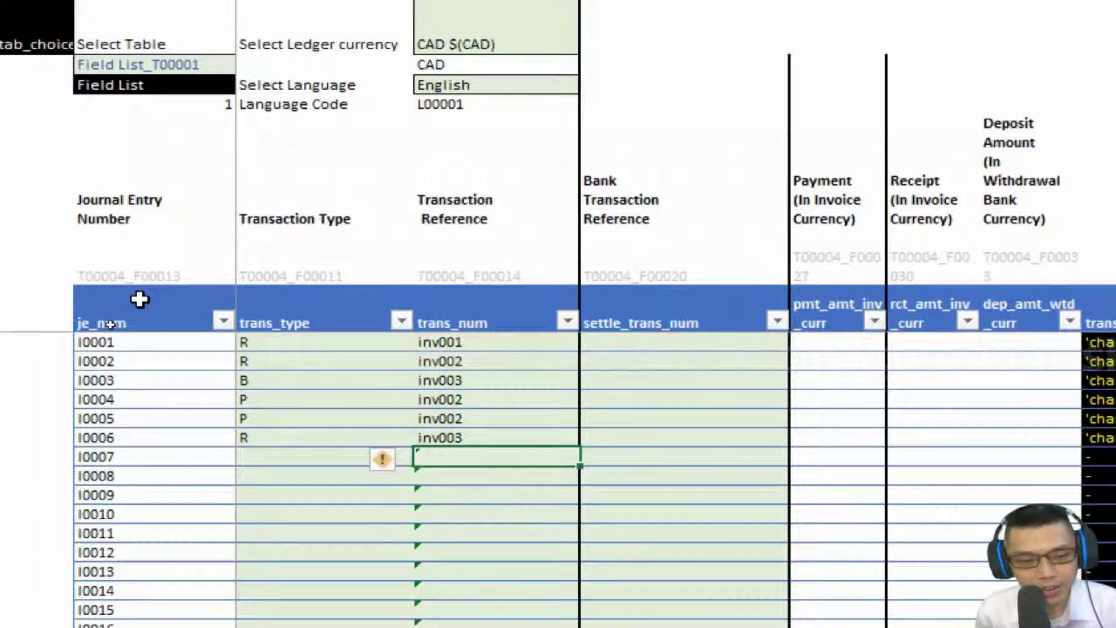
key("Left")
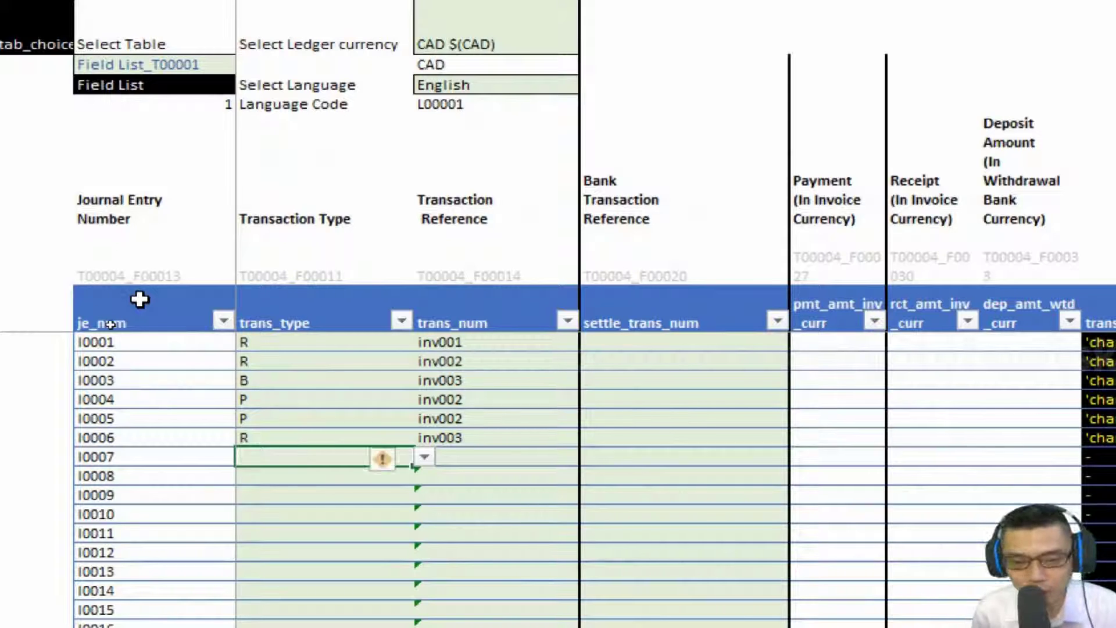
key("Right")
type("akjfd;asfd")
key("Return")
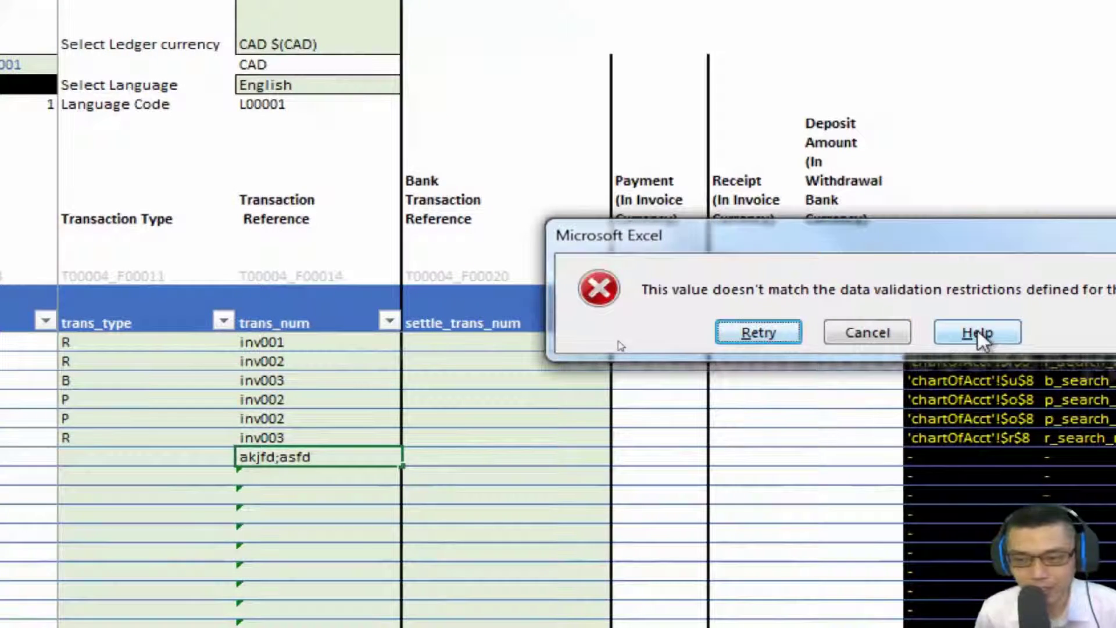
left_click(1045, 332)
Set the trans_type of journal entry I0007 to B
key("Left")
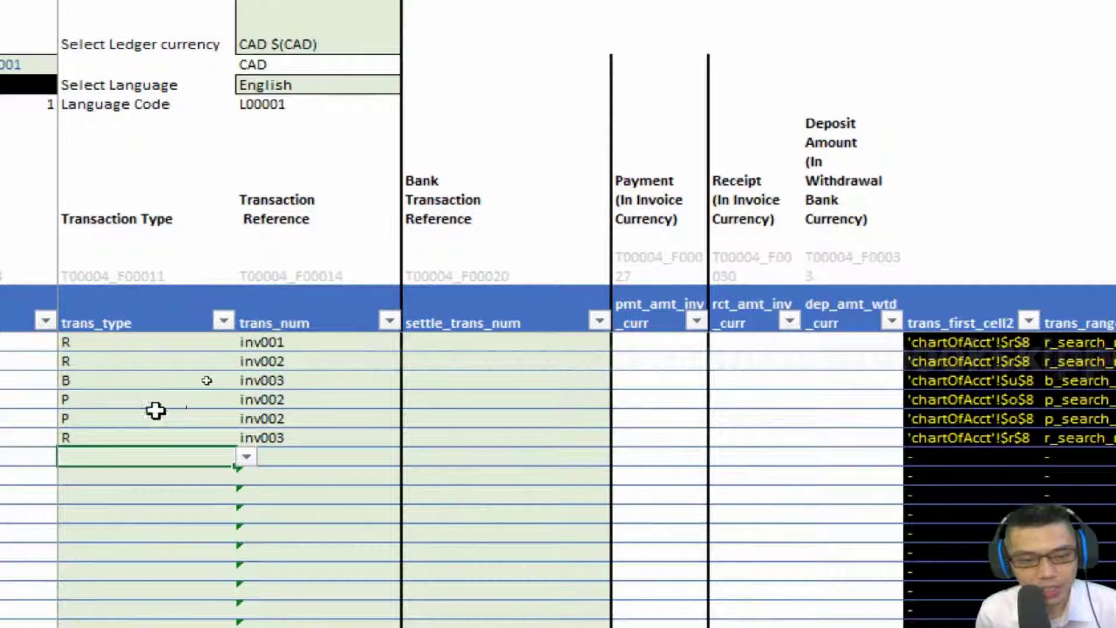
left_click(247, 458)
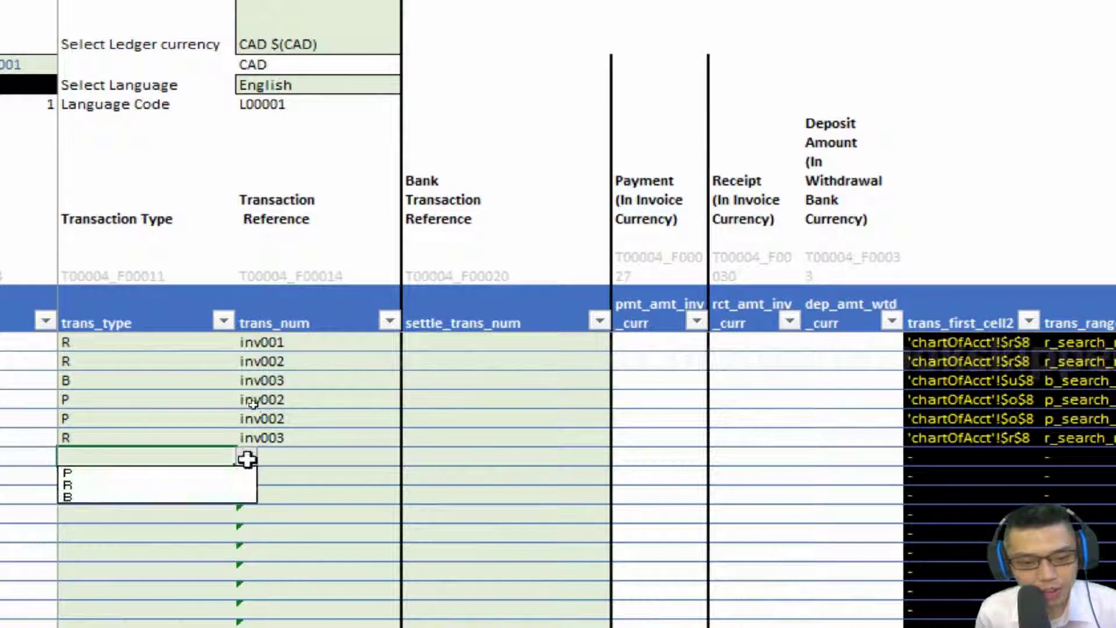
key("Down")
key("Down")
key("Down")
key("Return")
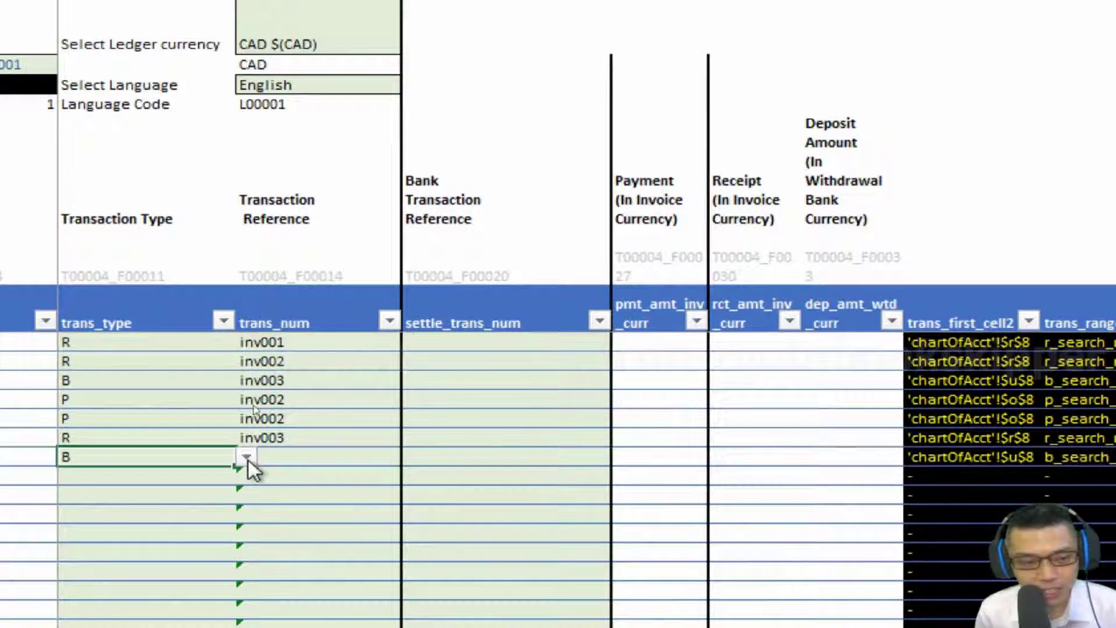
Test the validation by entering the duplicate reference inv003 as the trans_num of journal entry I0007
left_click(246, 458)
type("inv00")
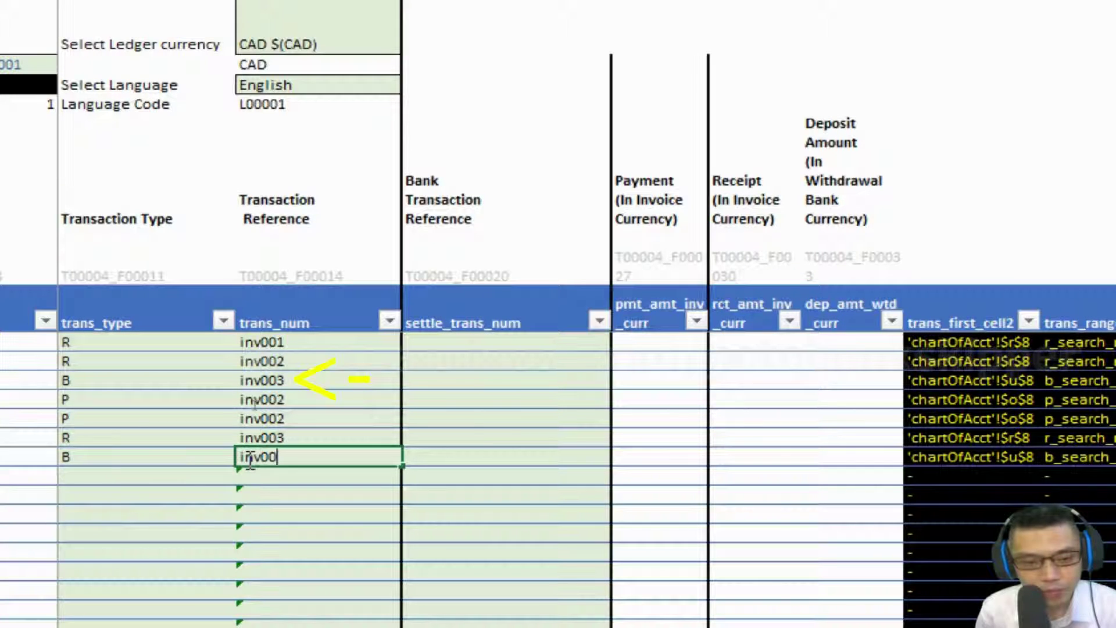
type("3")
key("Return")
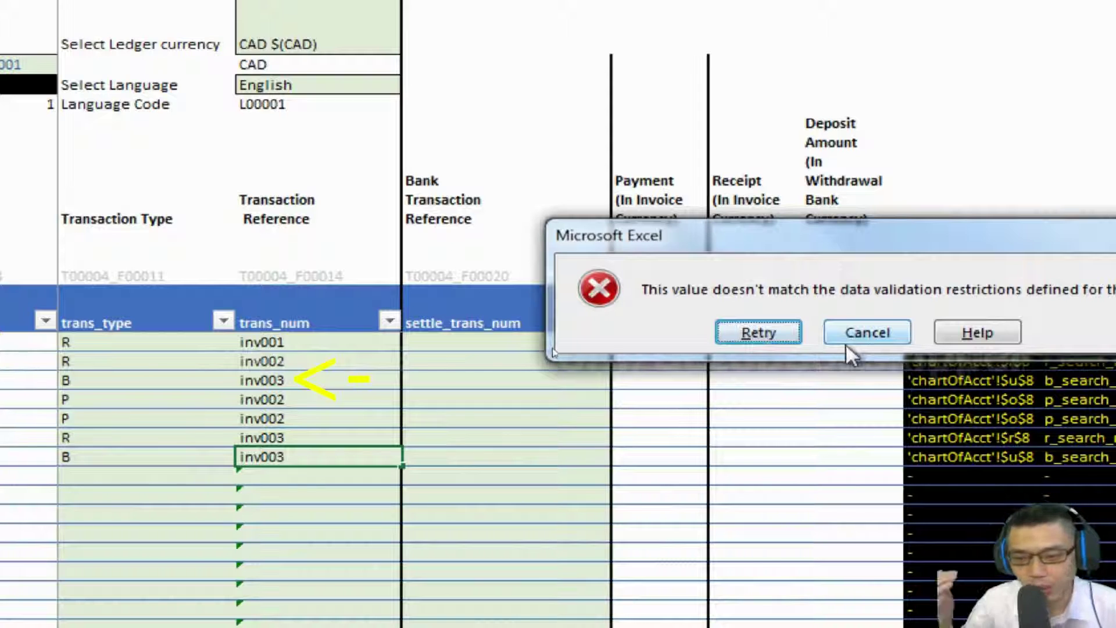
left_click(867, 332)
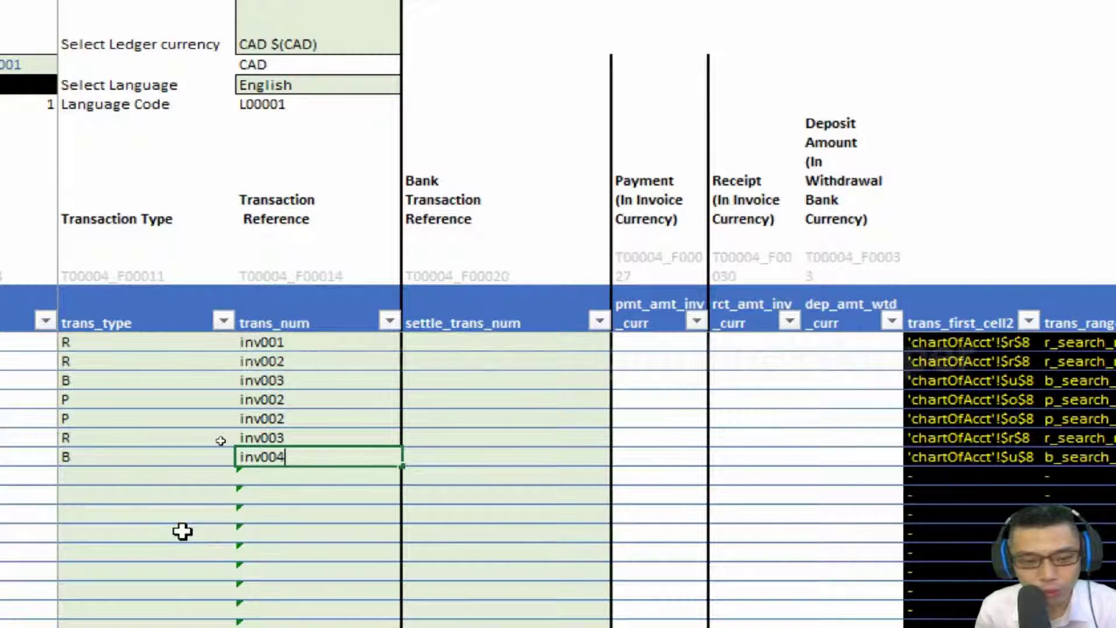
Enter inv004 as the trans_num of journal entry I0007, and clear that cell again
key("Tab")
key("shift+Tab")
key("Delete")
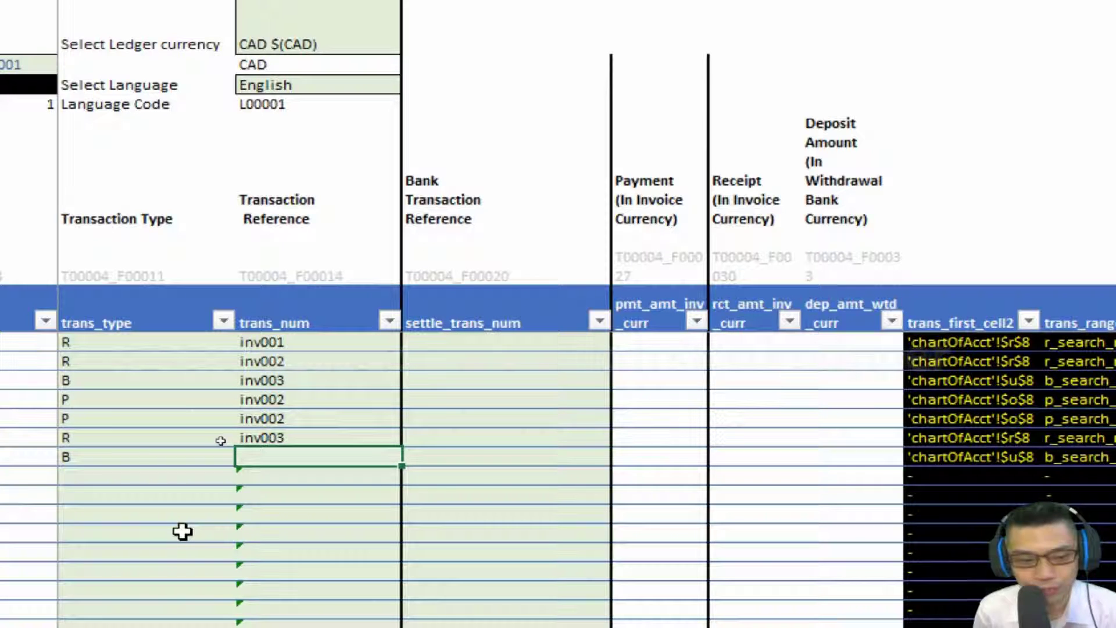
Change the trans_type of journal entry I0007 to R and enter asfdkljfa as its trans_num
key("shift+Tab")
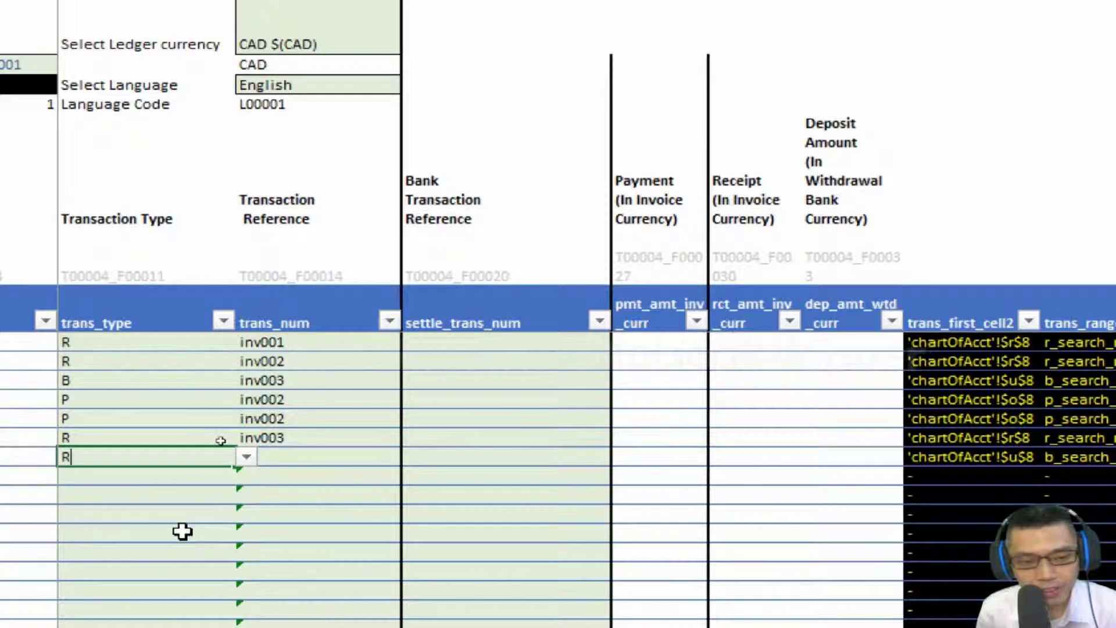
type("R")
key("Tab")
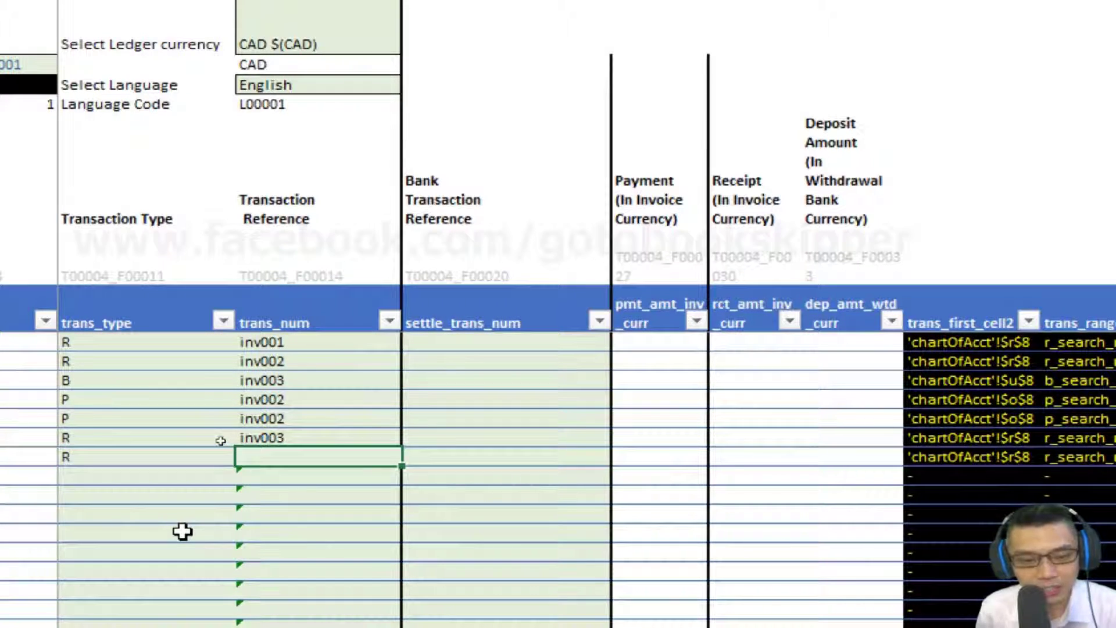
key("Tab")
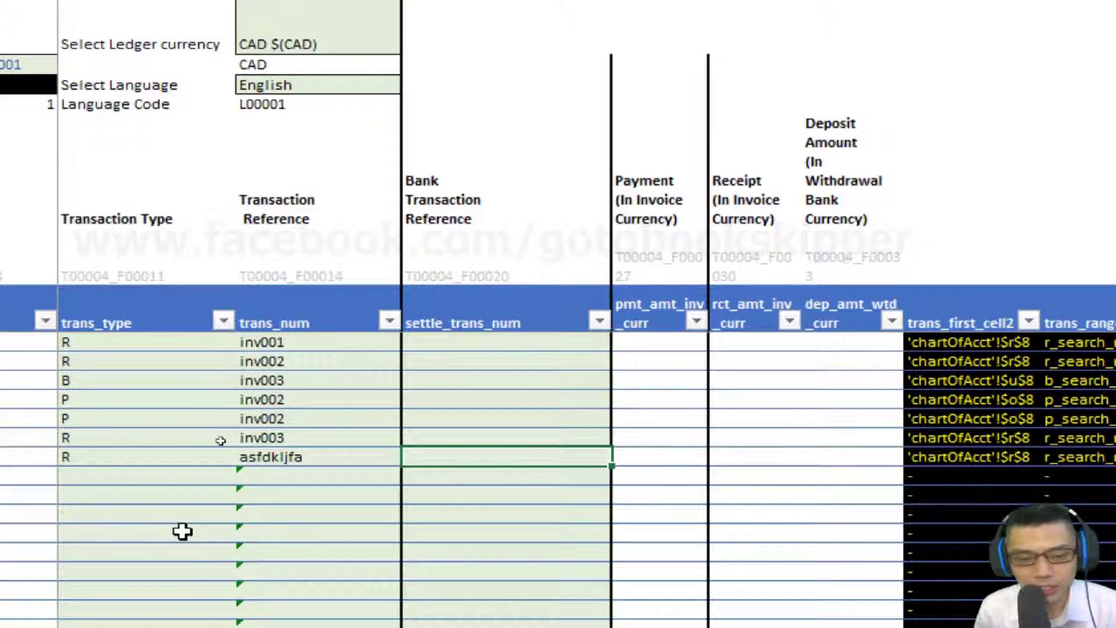
Test the duplicate reference inv003 as the trans_num of journal entry I0007 with type R
key("shift+Tab")
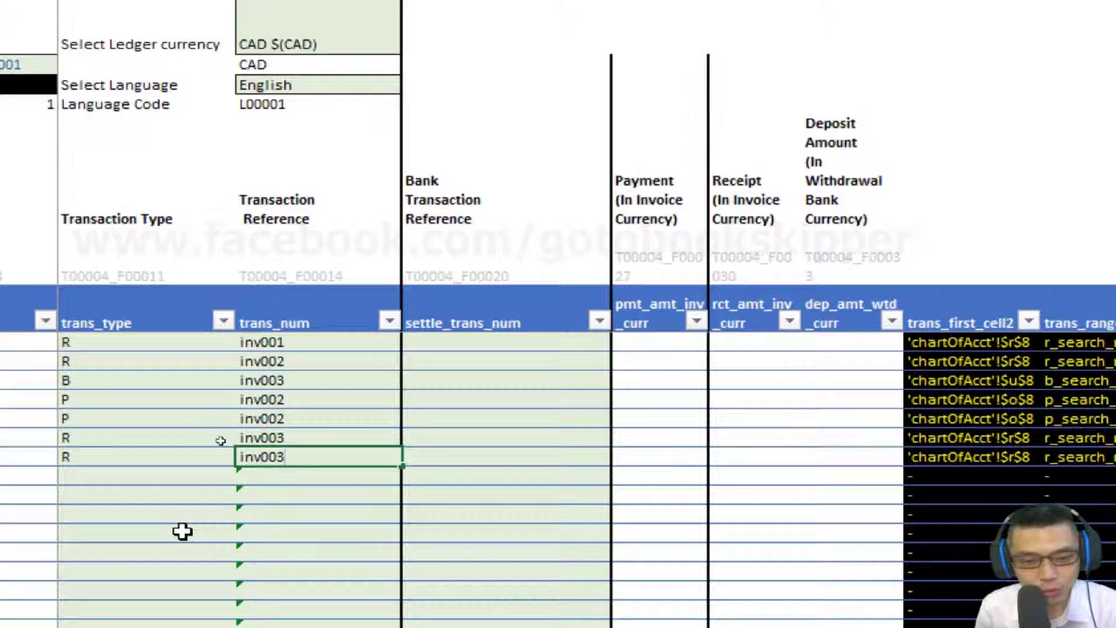
type("inv003")
key("Tab")
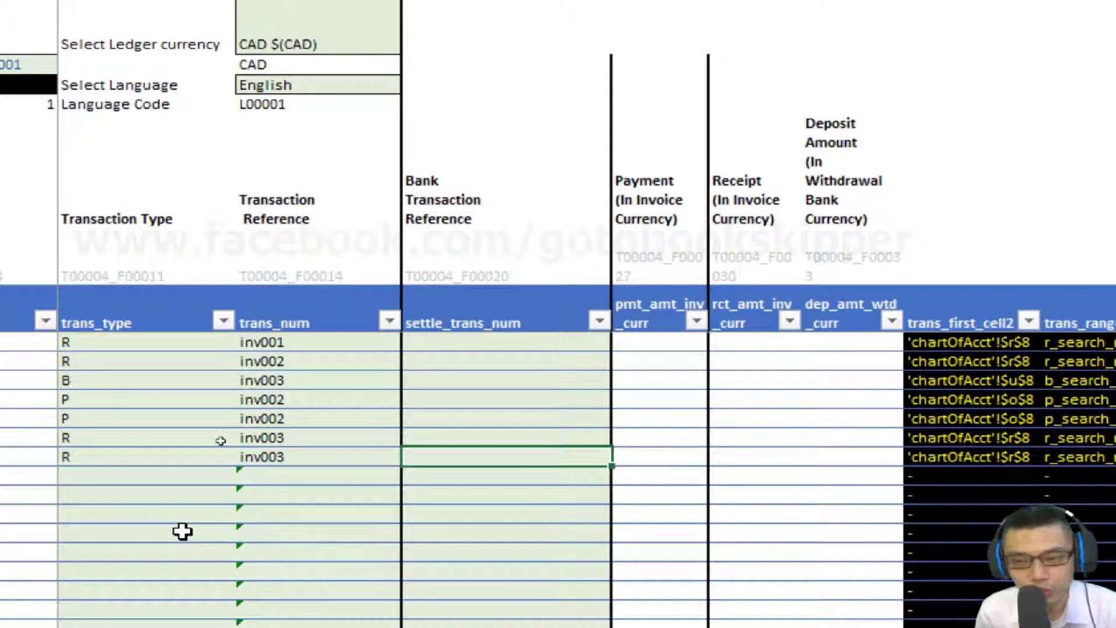
Change the trans_type of journal entry I0007 to P, try inv003 and inv033 as its trans_num, and enter inv002
key("shift+Tab")
key("shift+Tab")
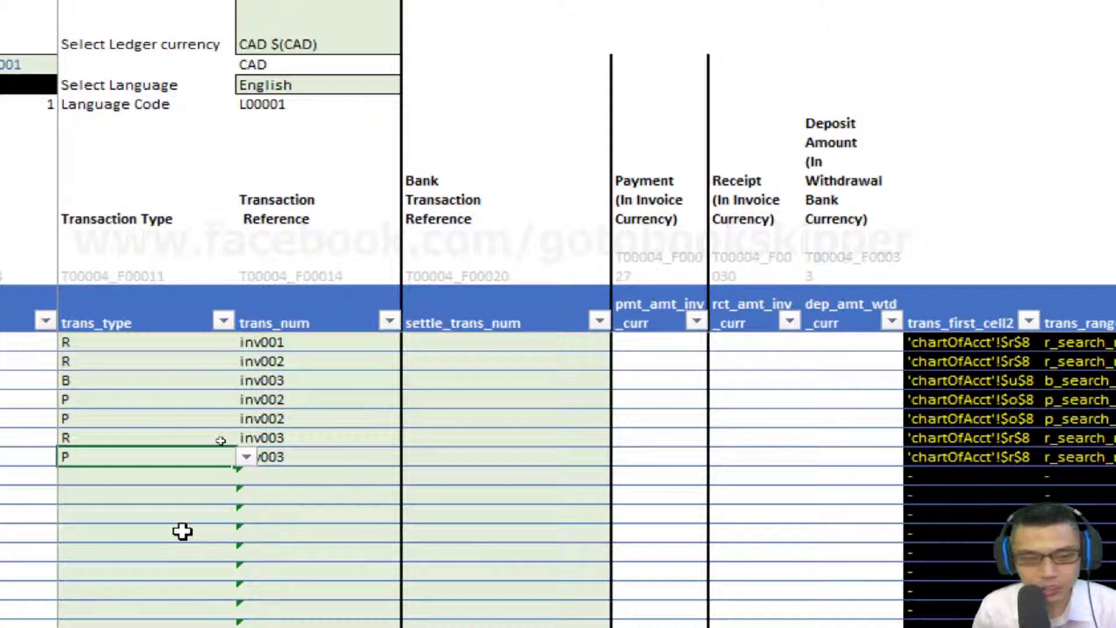
key("Tab")
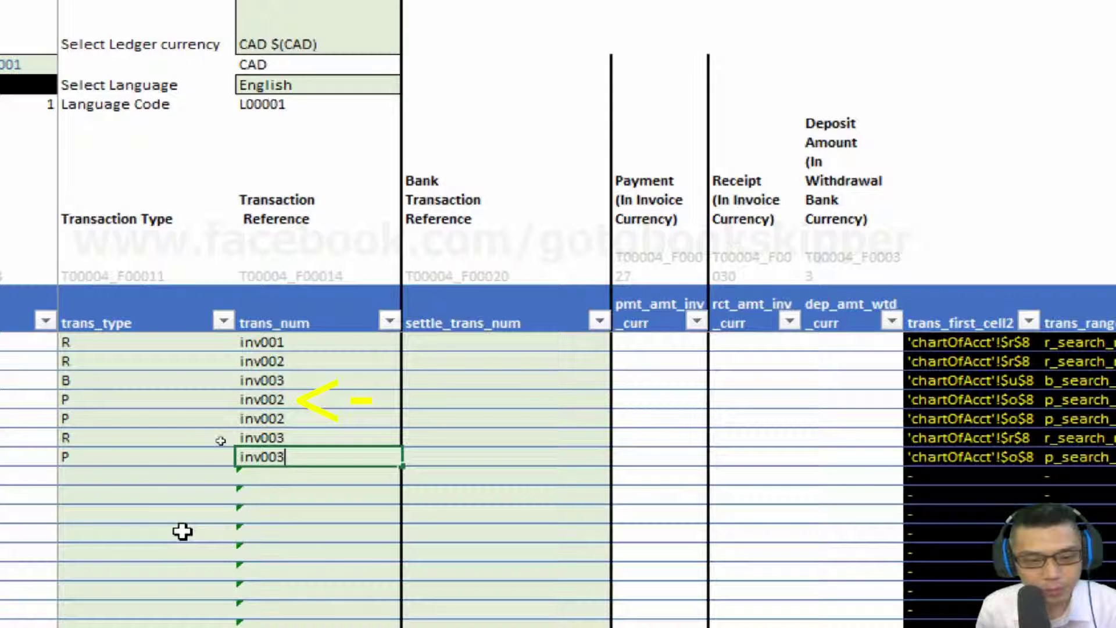
key("Tab")
key("shift+Tab")
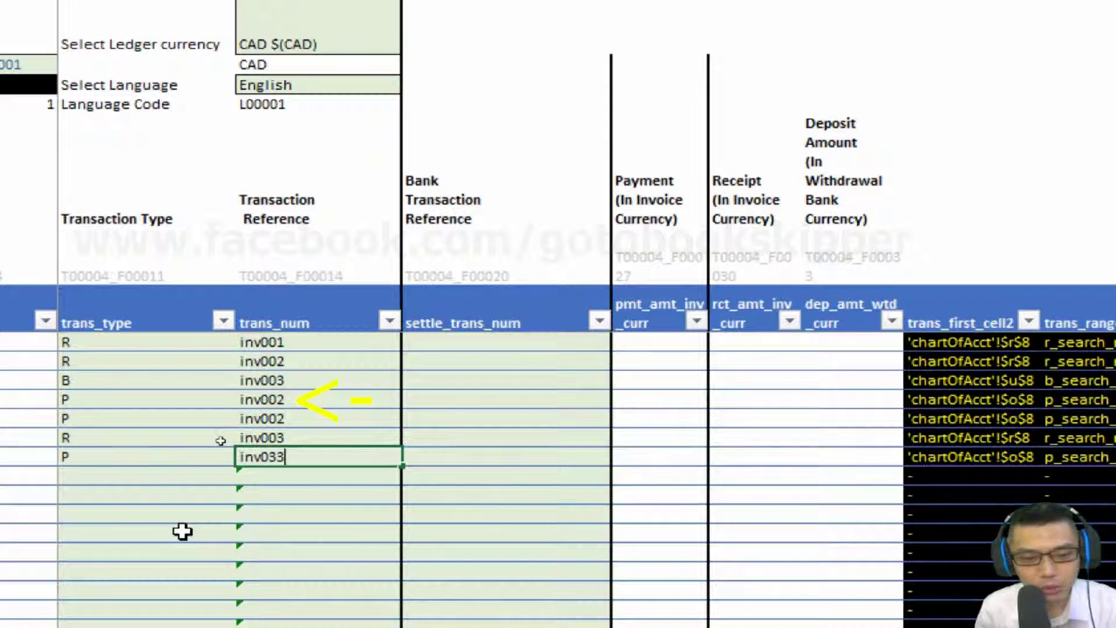
key("Right")
key("Left")
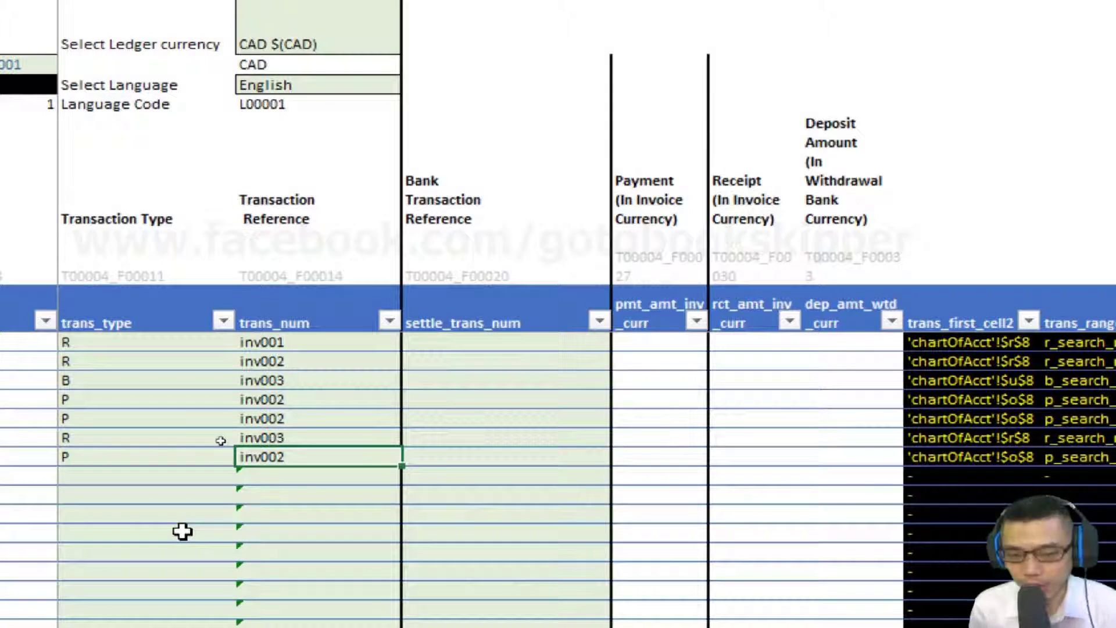
Open the Conditional Formatting Rules Manager for the first trans_num cell, D8
key("Up")
key("Up")
key("Up")
key("Up")
key("Up")
key("Up")
key("Down")
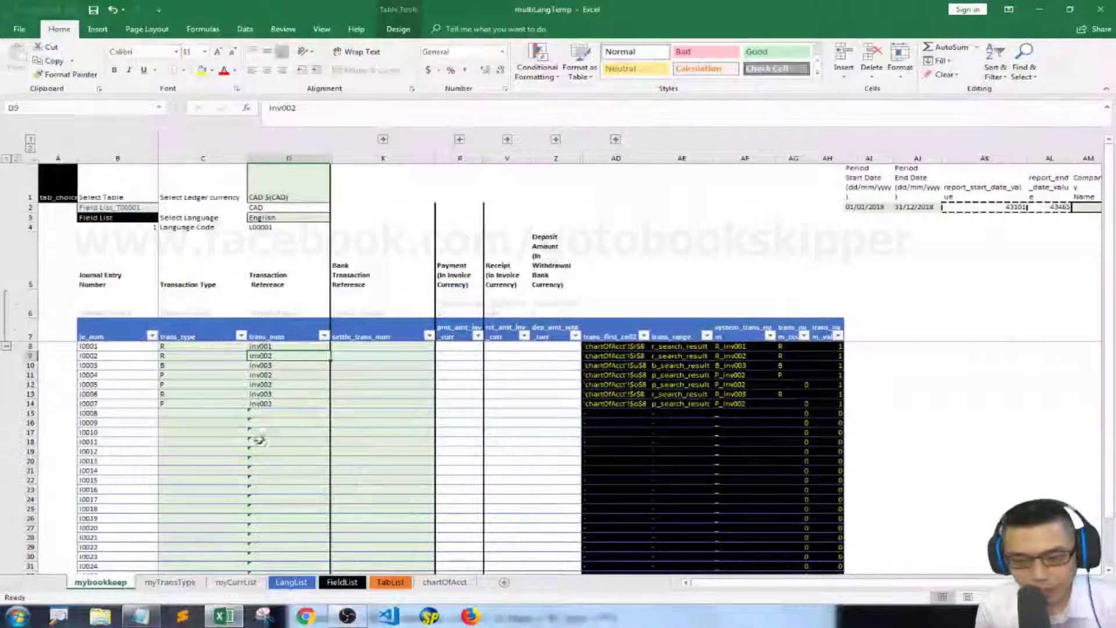
left_click(317, 377)
key("Up")
key("Up")
key("Up")
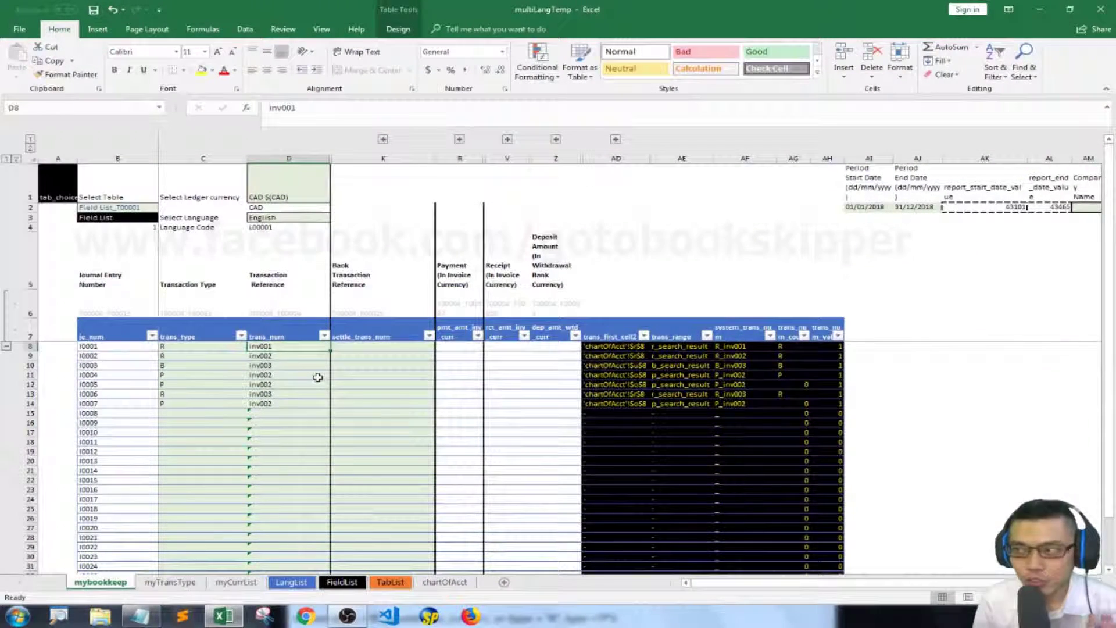
key("alt+o")
key("d")
key("Escape")
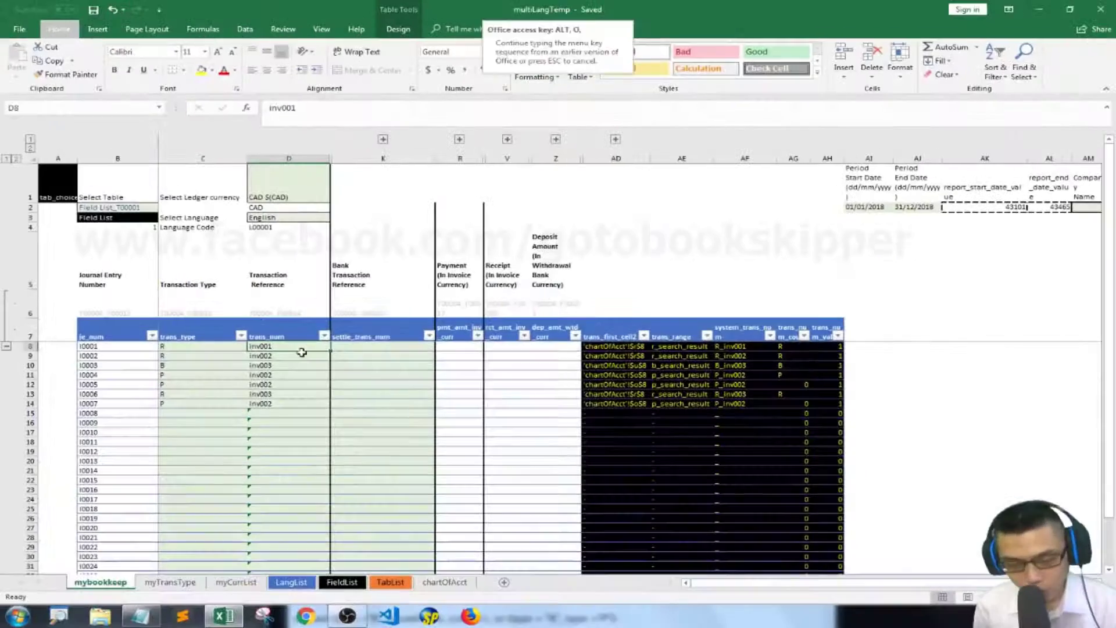
key("alt+o")
key("d")
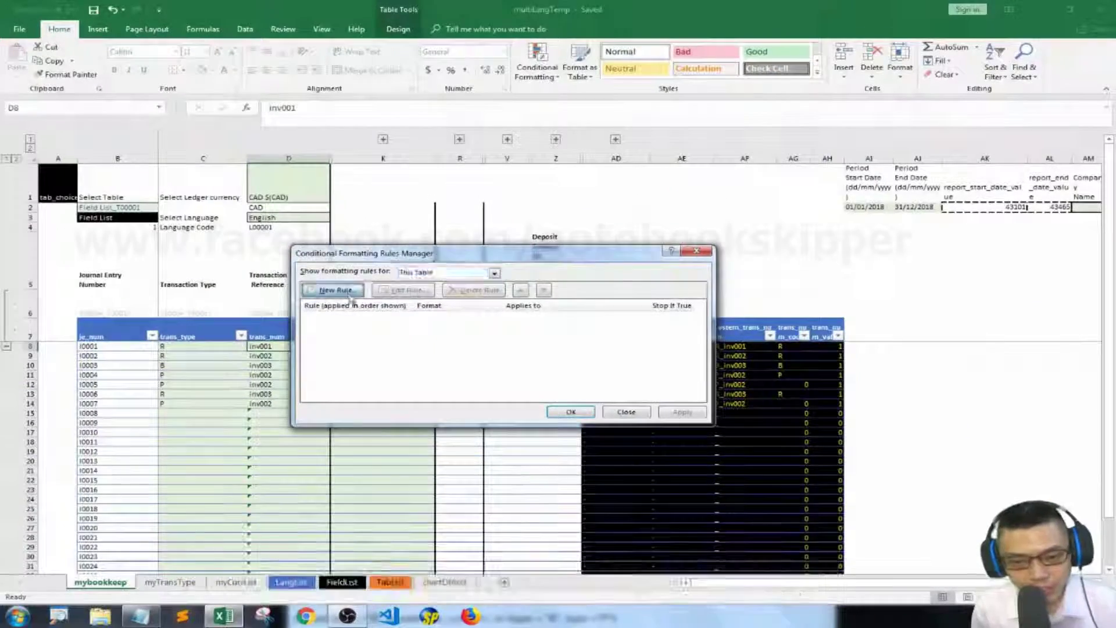
Create a new formula-based formatting rule with the condition =$AH8=0
left_click(254, 253)
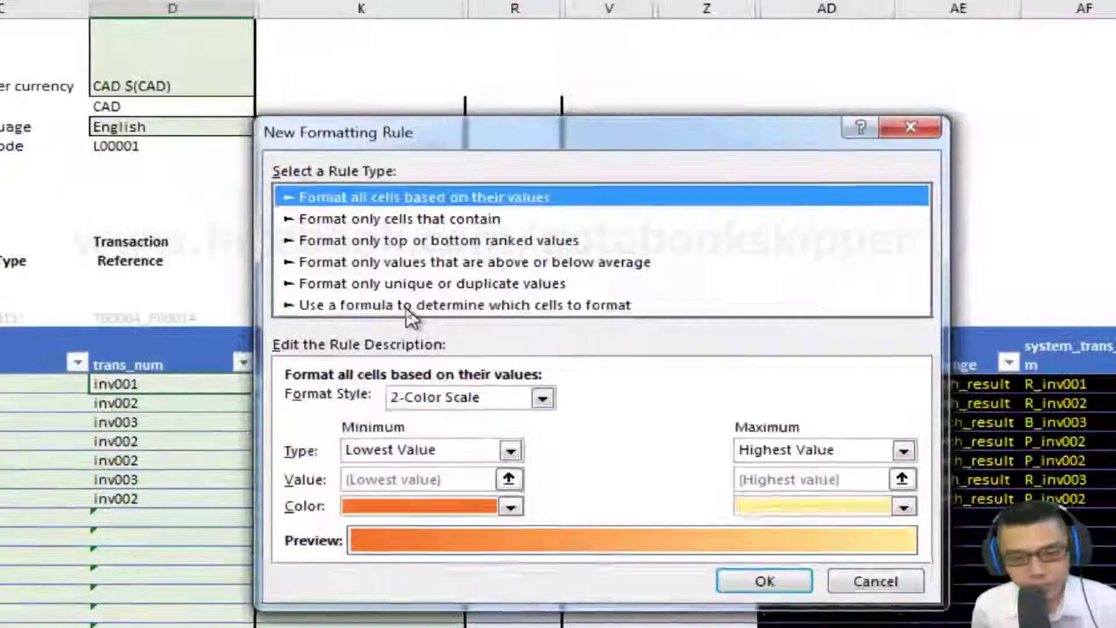
left_click(407, 307)
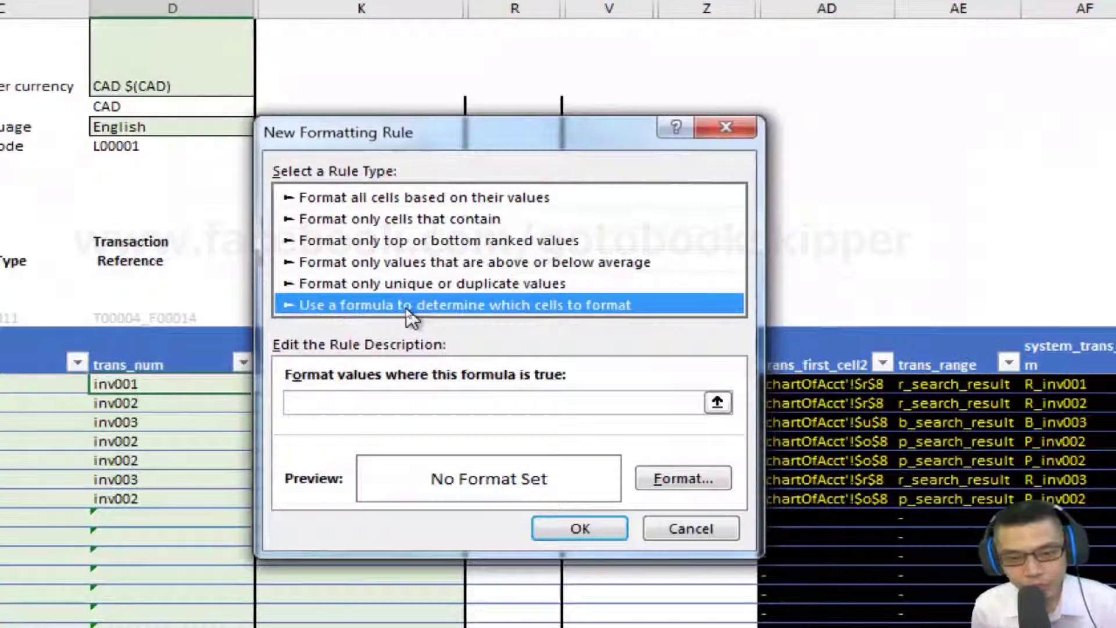
left_click(360, 407)
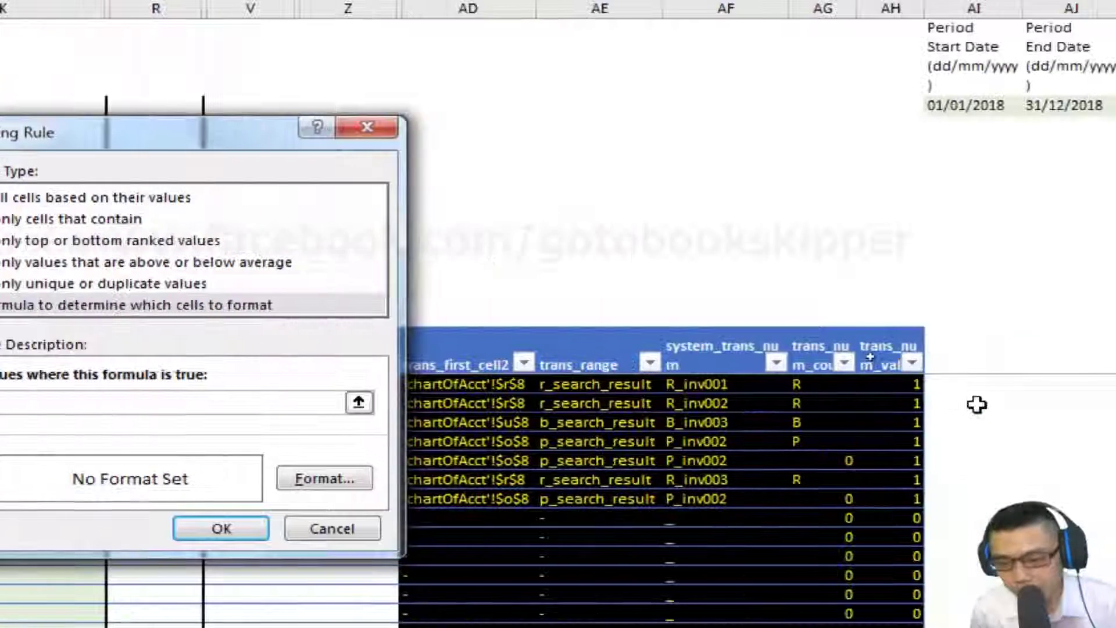
left_click(851, 357)
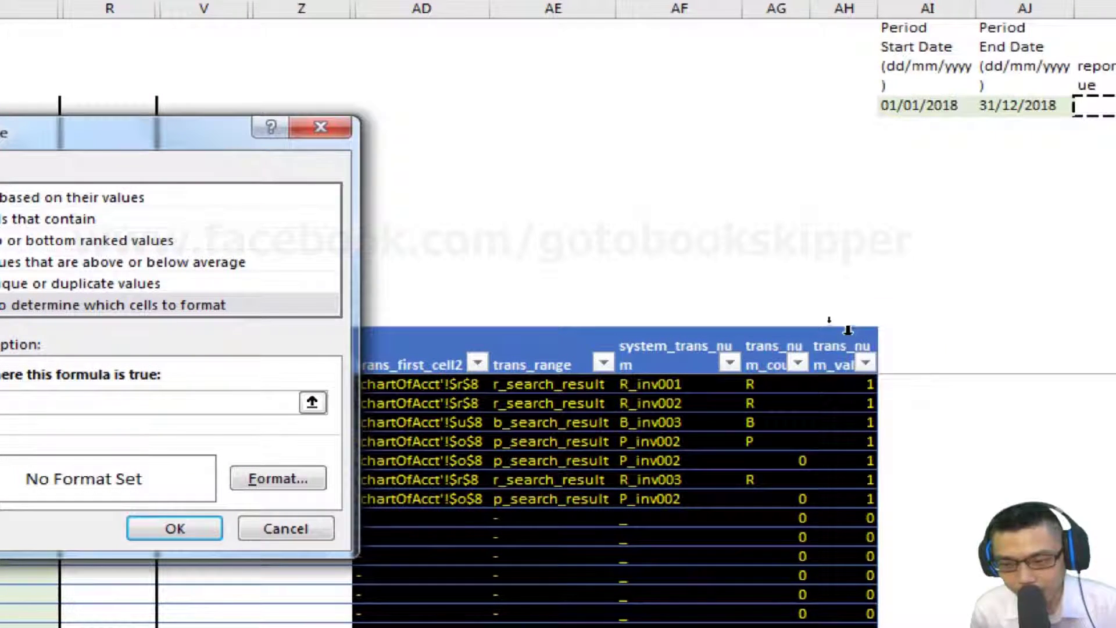
key("Down")
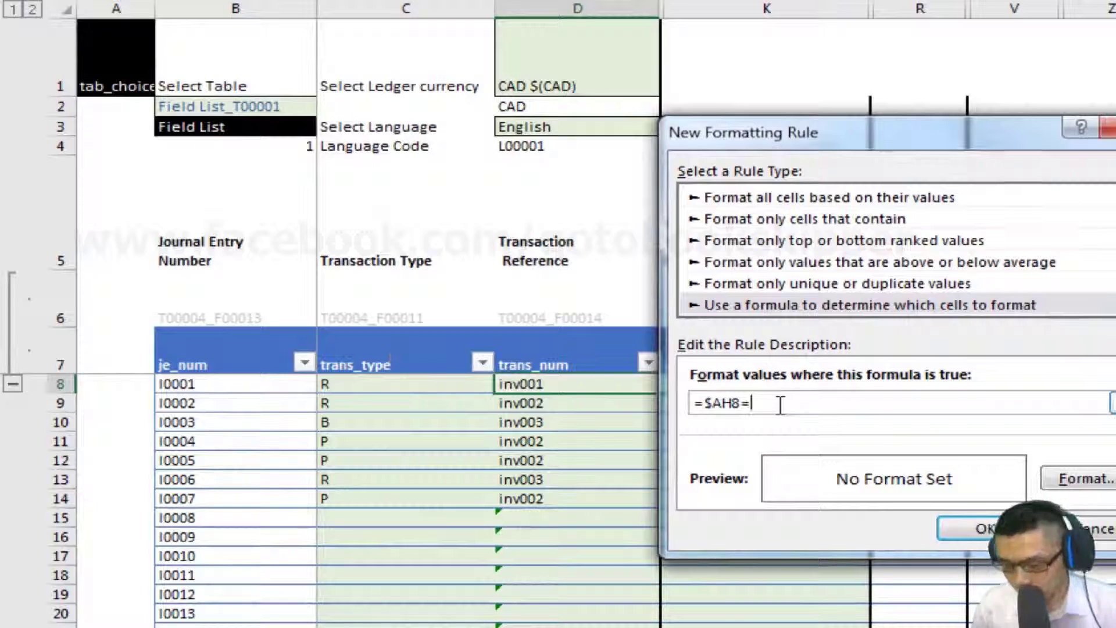
type("0")
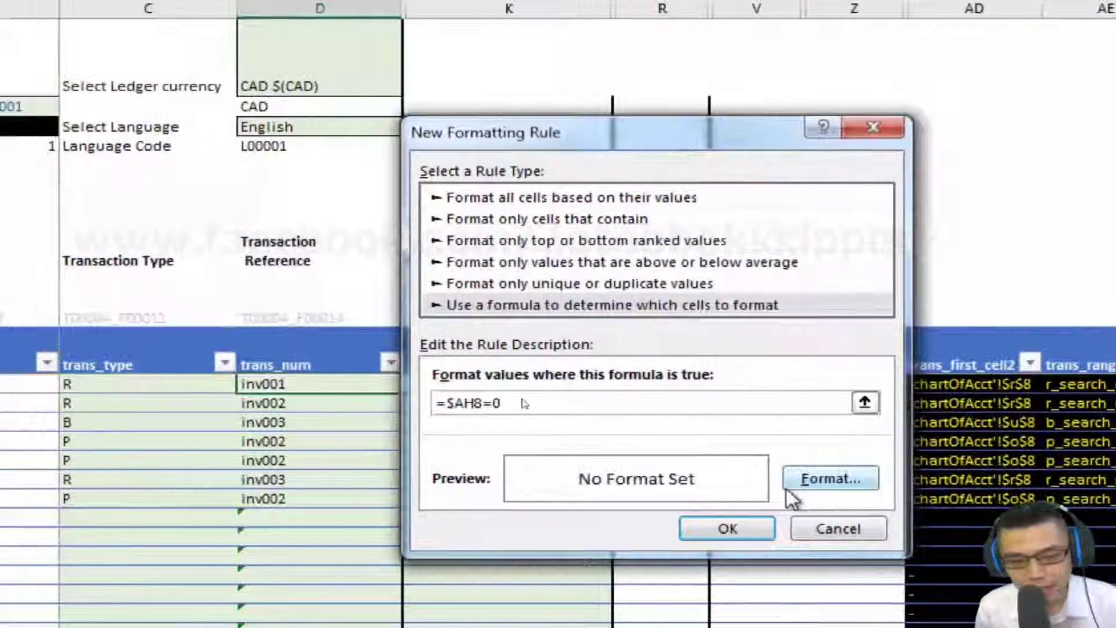
Give the new rule a white fill and a red font colour, and accept the rule
left_click(802, 488)
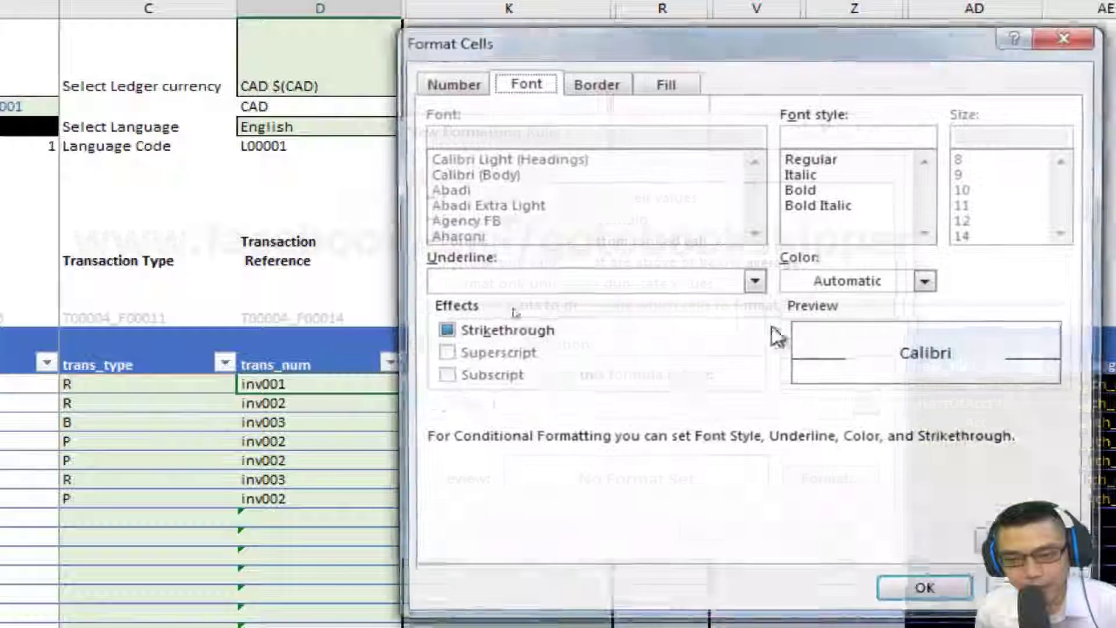
left_click(679, 86)
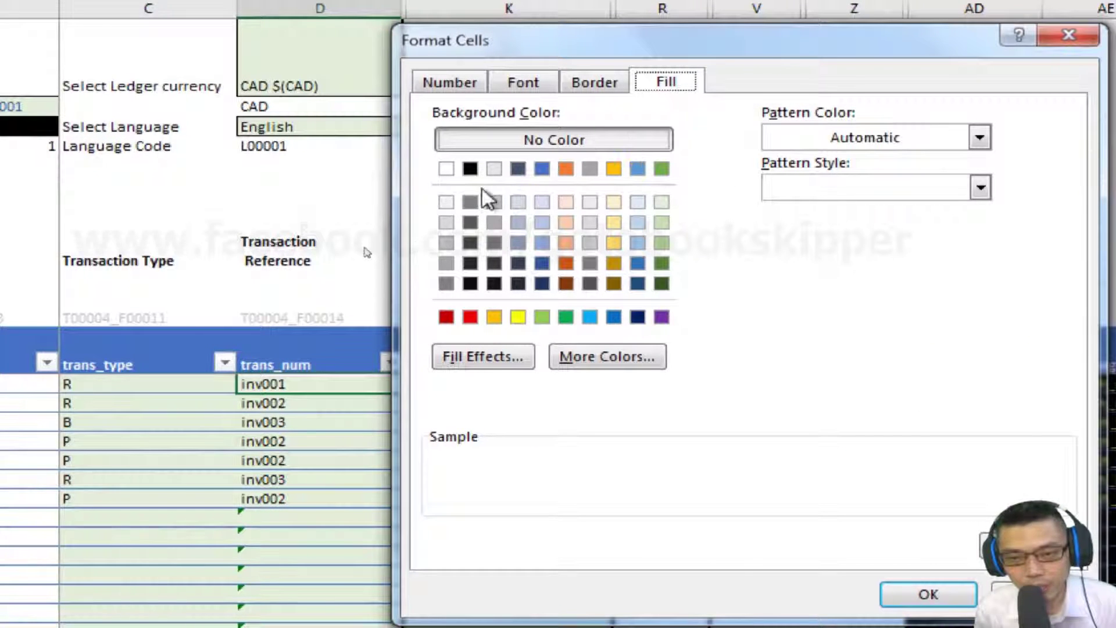
left_click(445, 172)
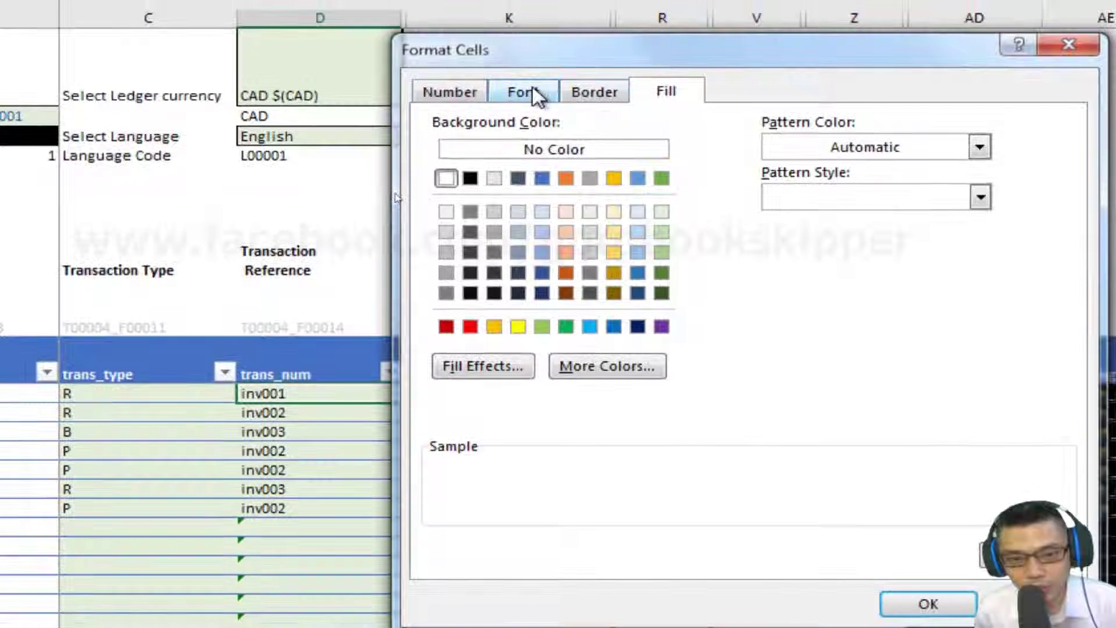
left_click(531, 90)
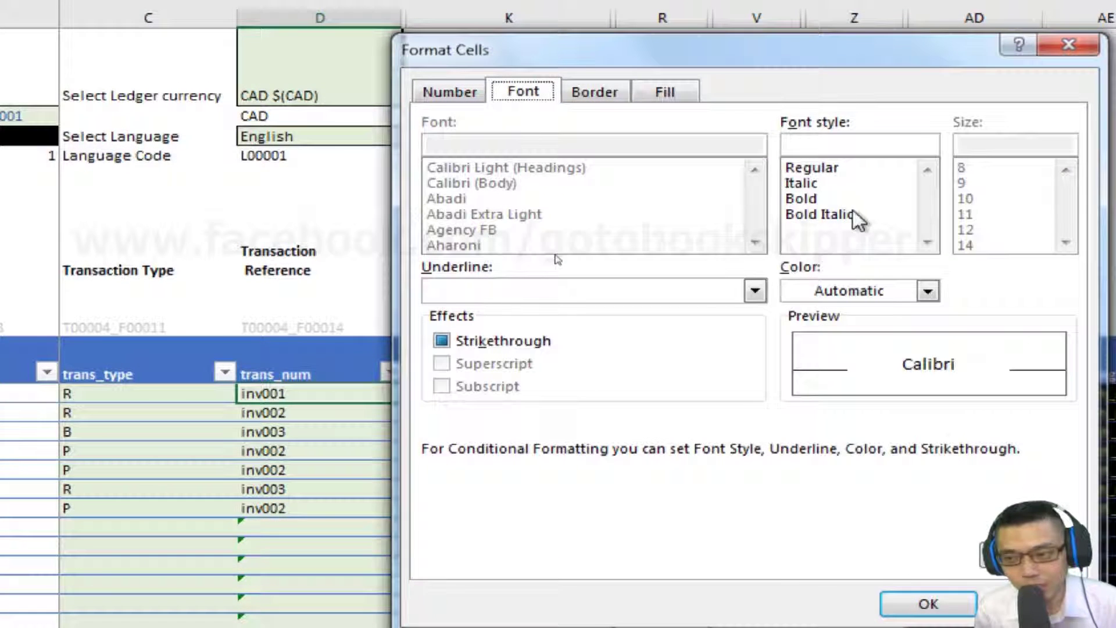
left_click(851, 288)
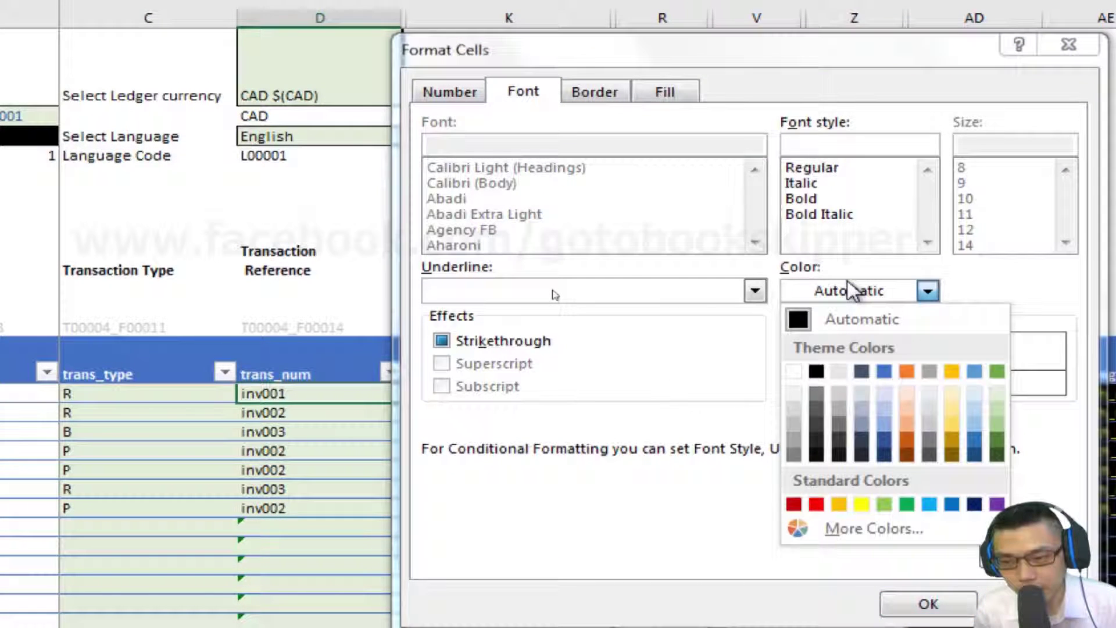
left_click(808, 500)
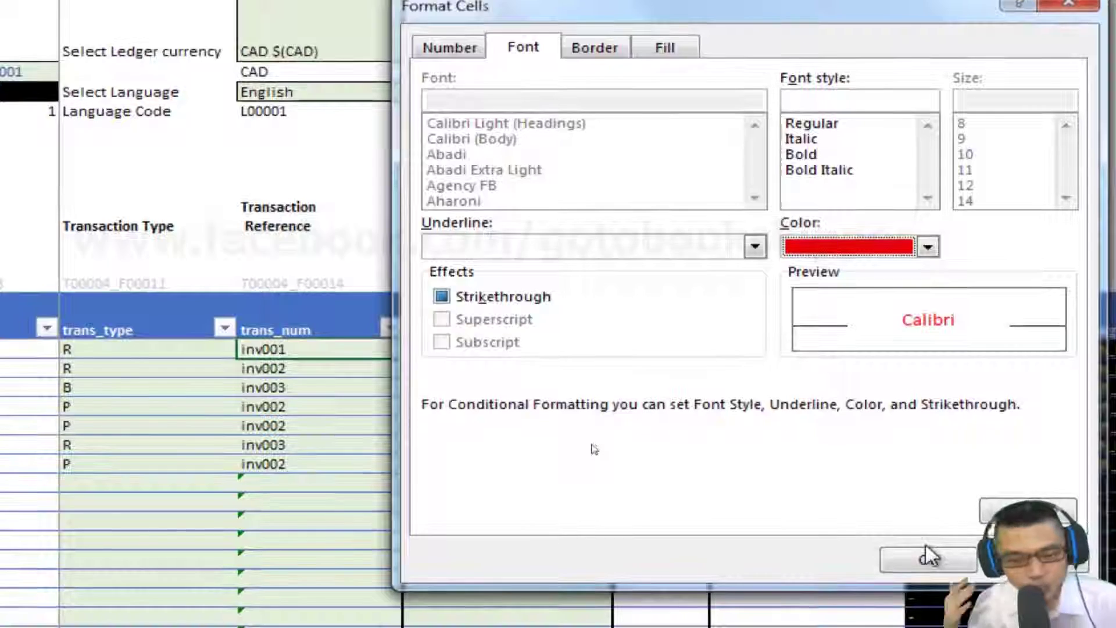
left_click(929, 559)
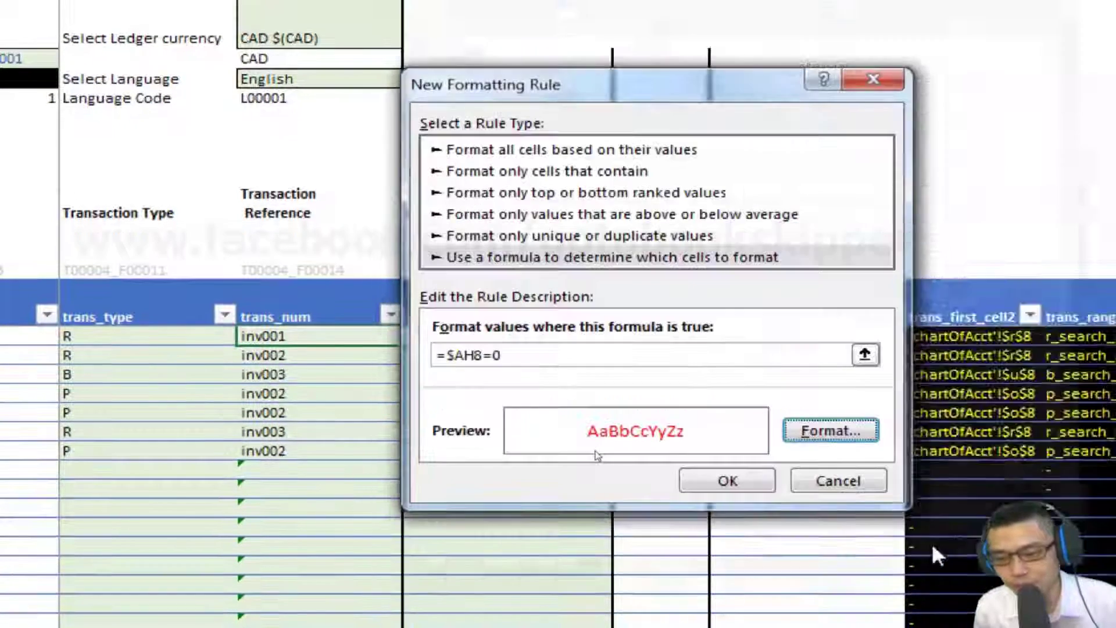
left_click(728, 481)
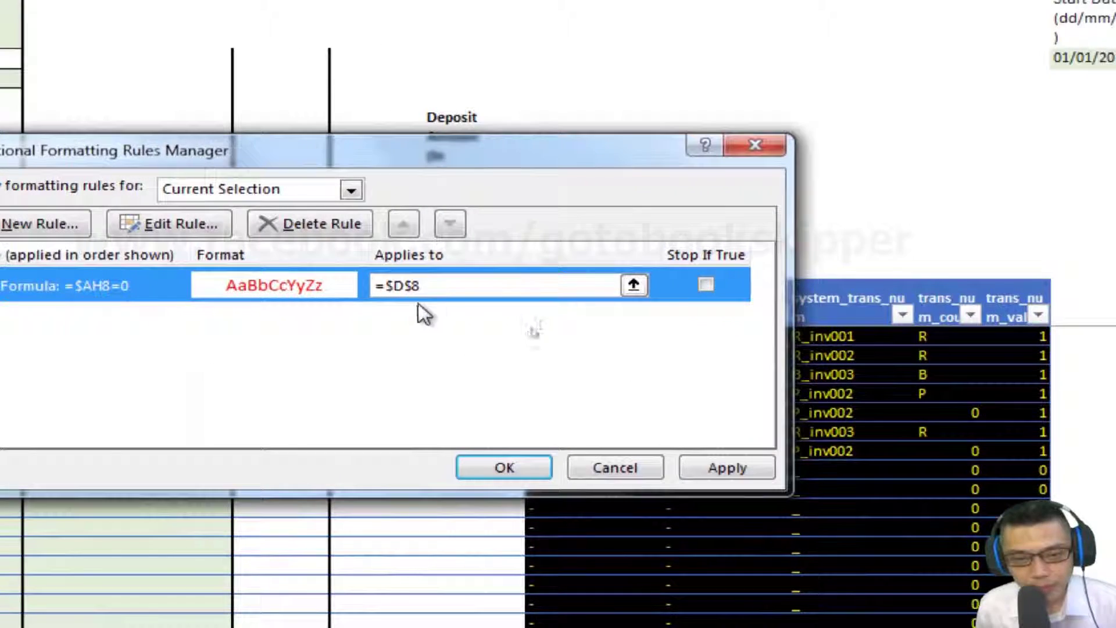
Set the rule's applied range to $D$8:$D$34 and apply the conditional formatting
left_click(447, 288)
left_click(450, 331)
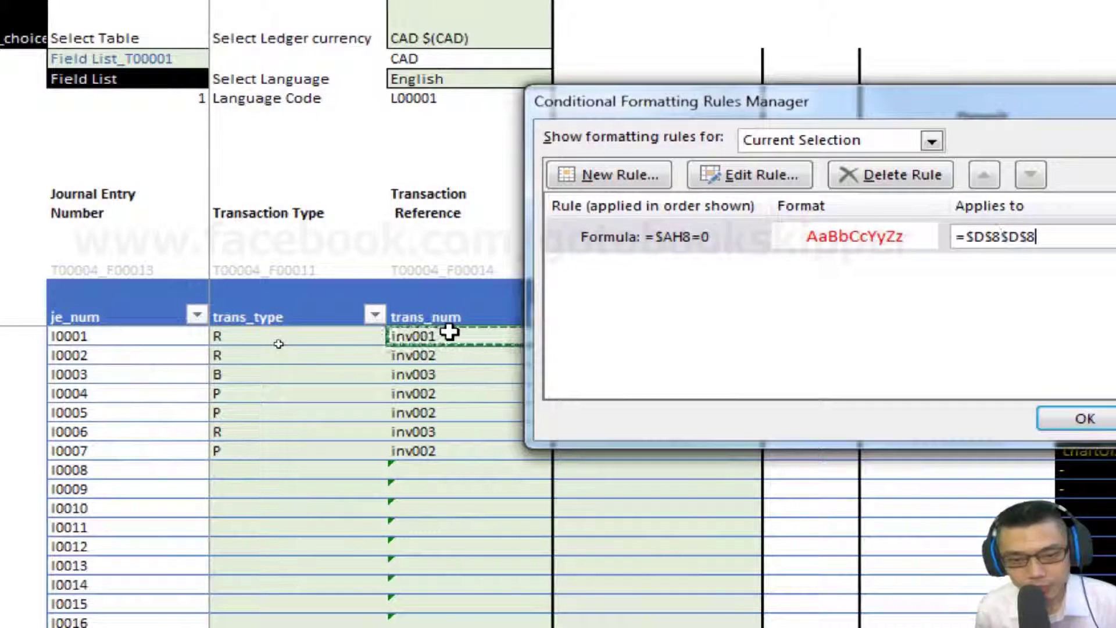
key("ctrl+shift+Down")
key("ctrl+shift+Down")
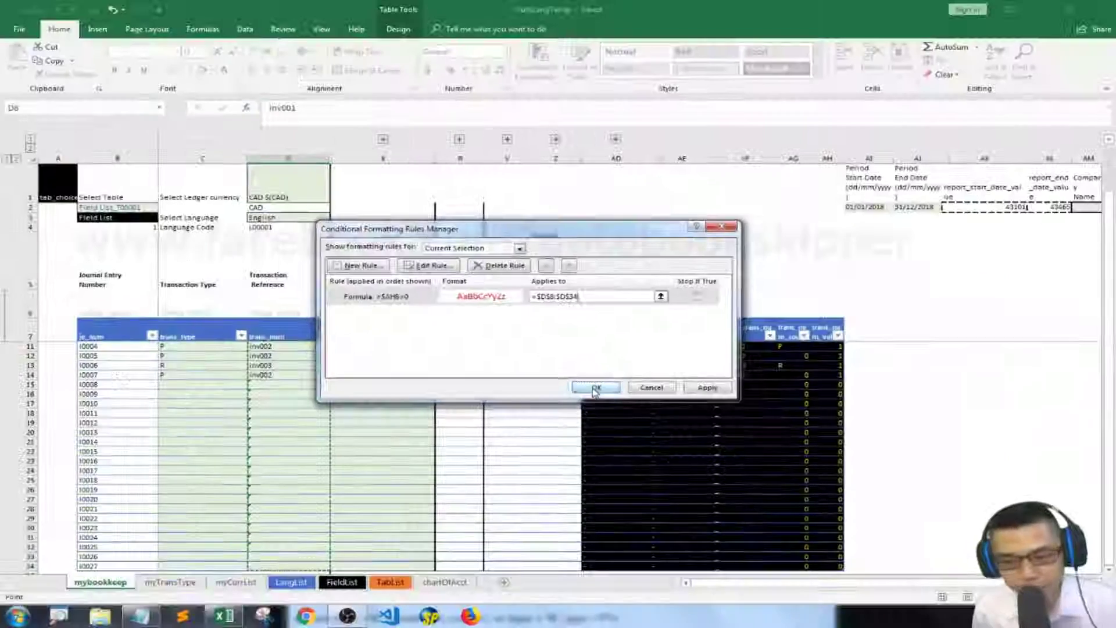
left_click(1019, 418)
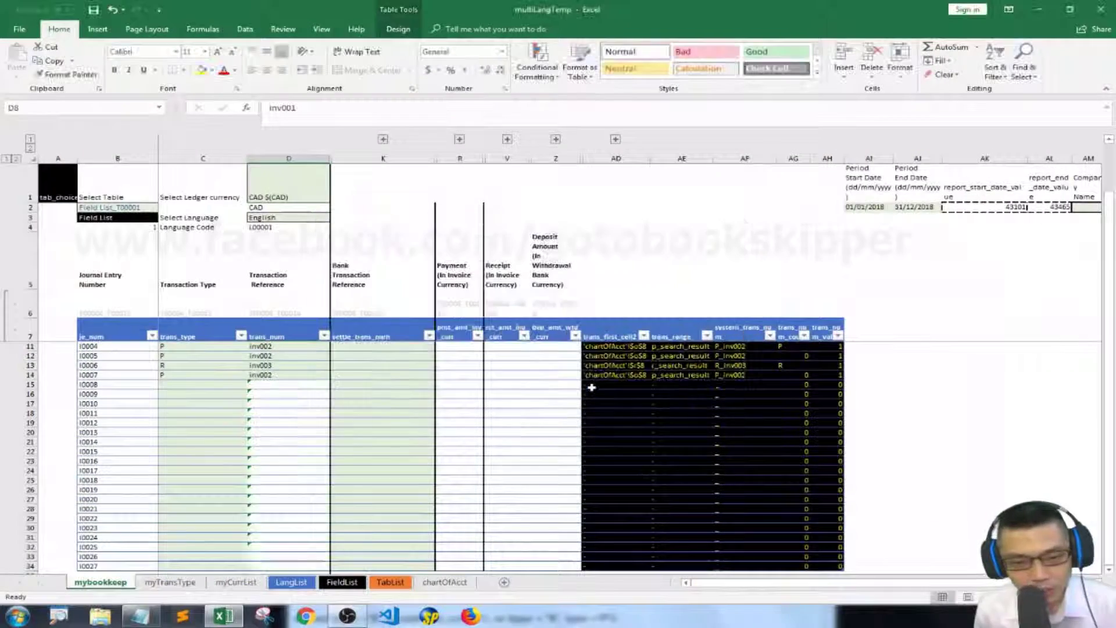
Try journal entry I0008 with trans_type P and invsad as its trans_num
left_click(279, 384)
scroll(232, 407, "up", 1)
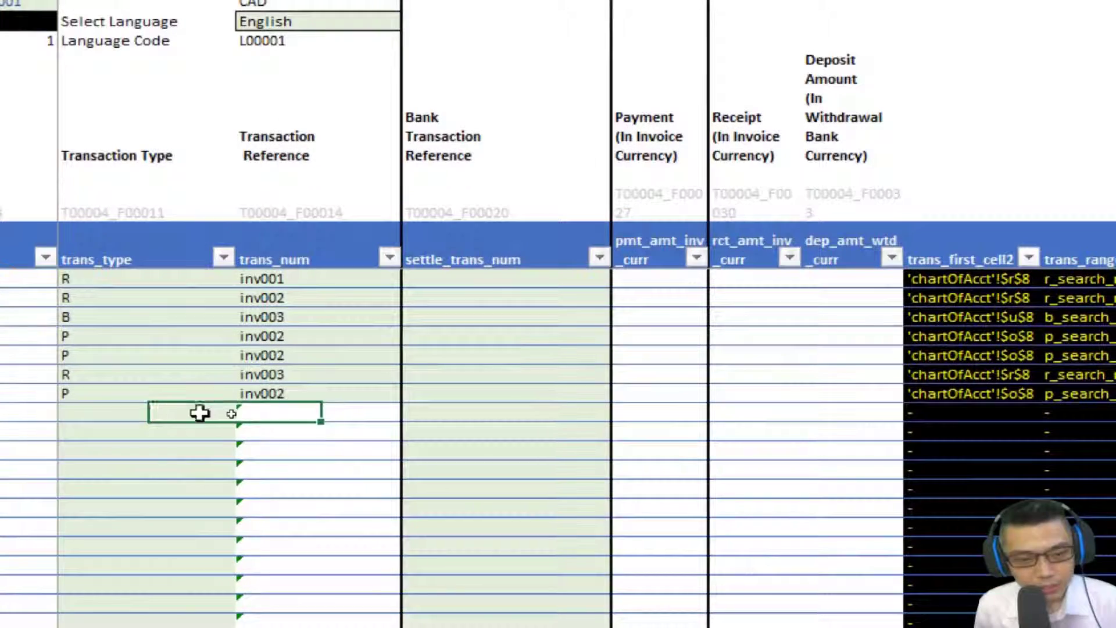
left_click(229, 413)
left_click(247, 412)
left_click(244, 428)
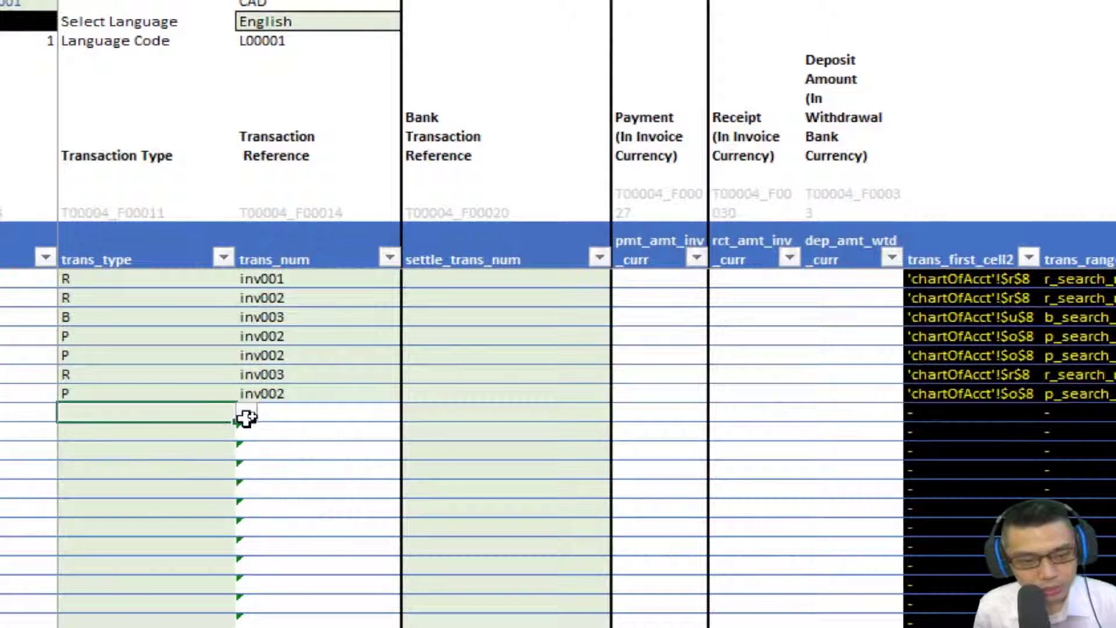
left_click(247, 417)
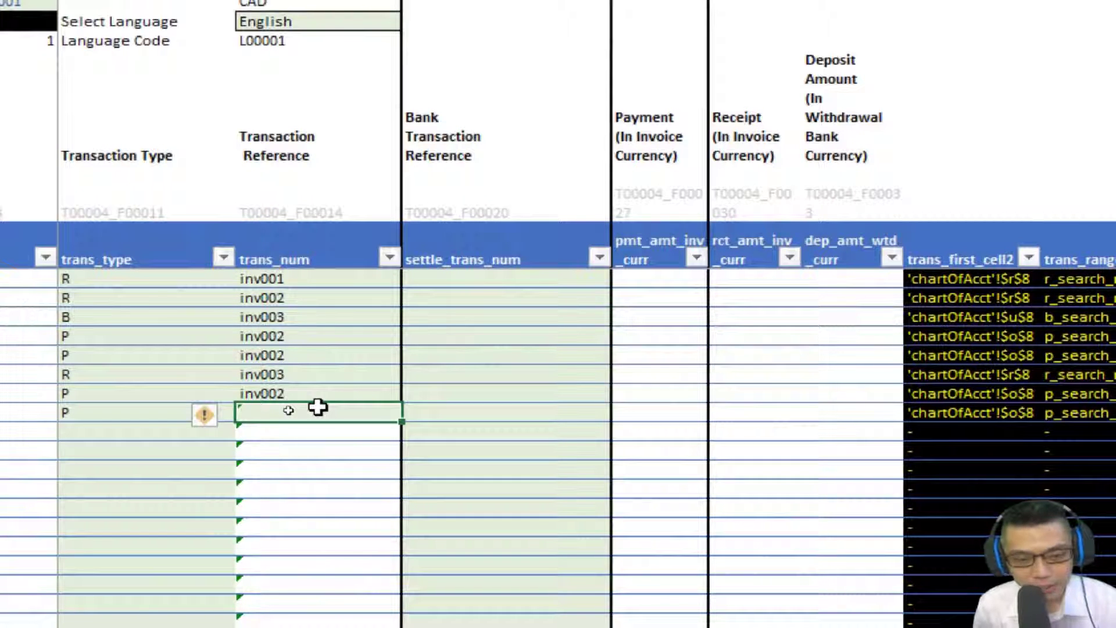
type("invsad")
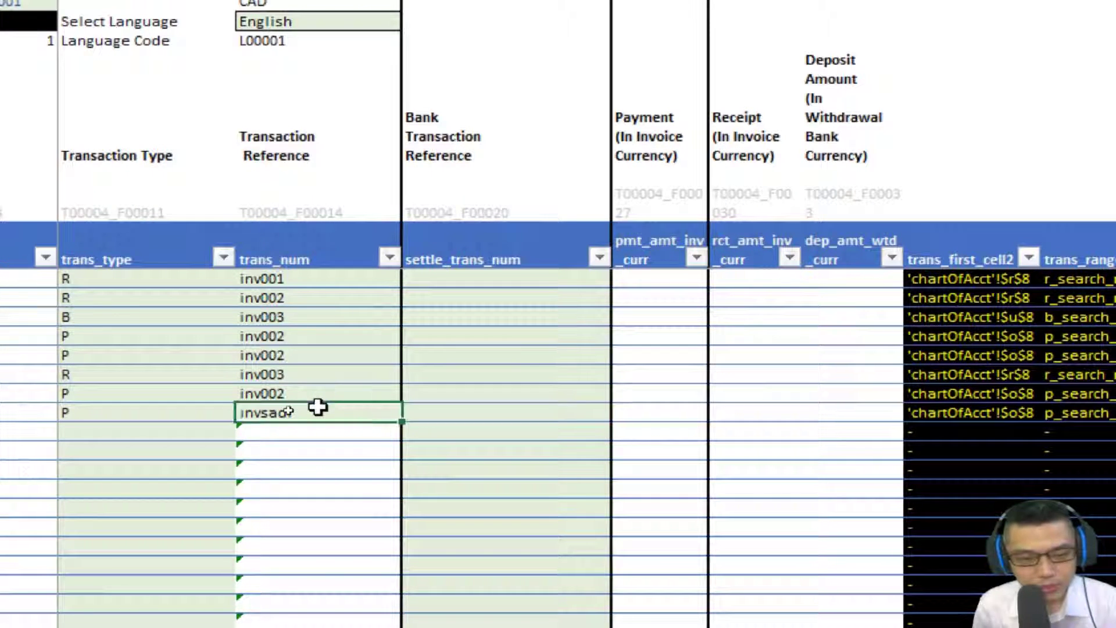
key("Escape")
Change the trans_type of journal entry I0008 to B, test the duplicate inv003, and enter invafsdjkl;adsf as its trans_num
key("Left")
type("B")
key("Tab")
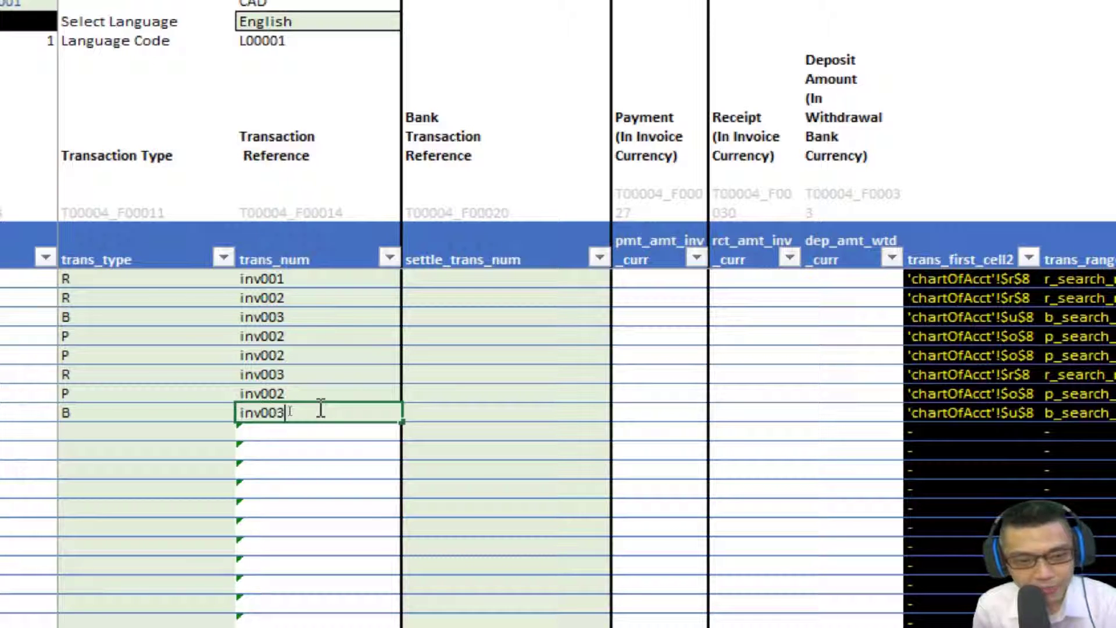
type("inv003")
key("Return")
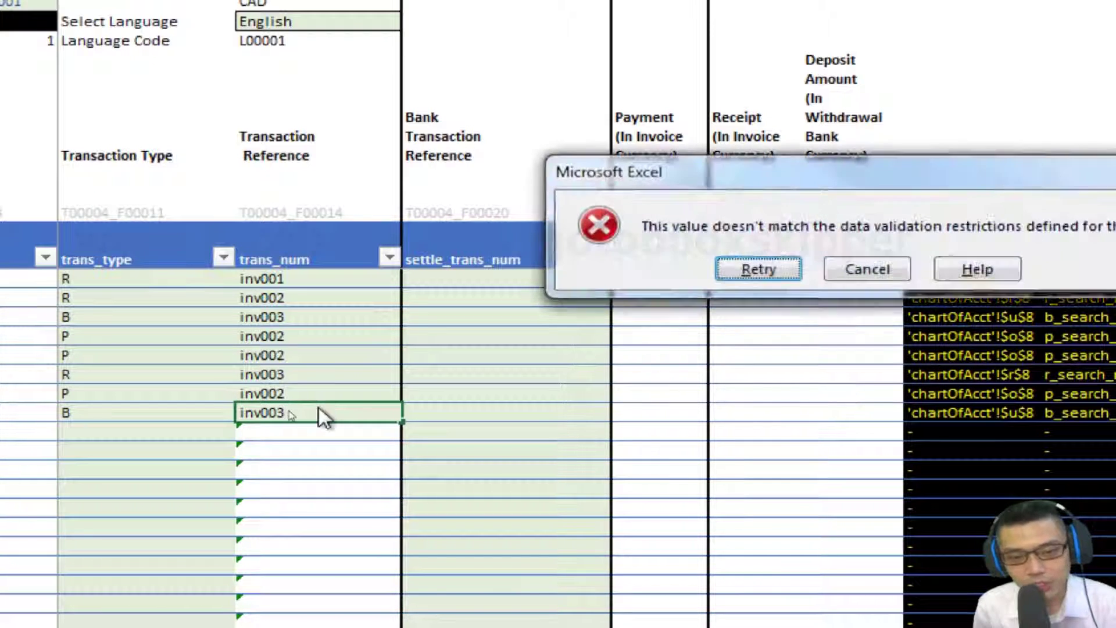
left_click(845, 269)
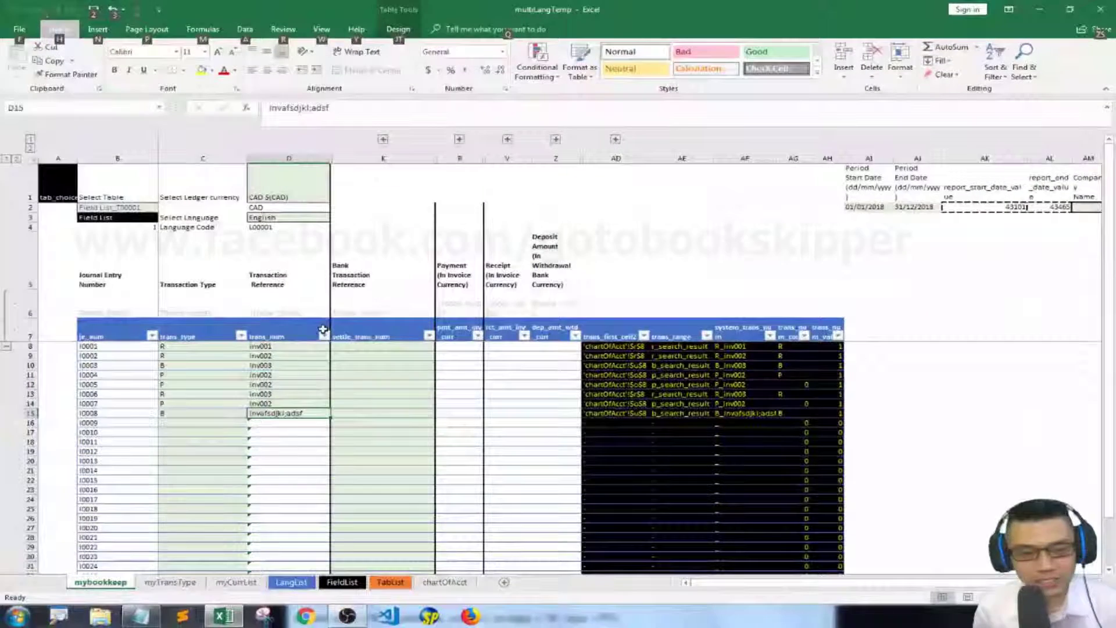
Select the first trans_num cell, D8
left_click(284, 324)
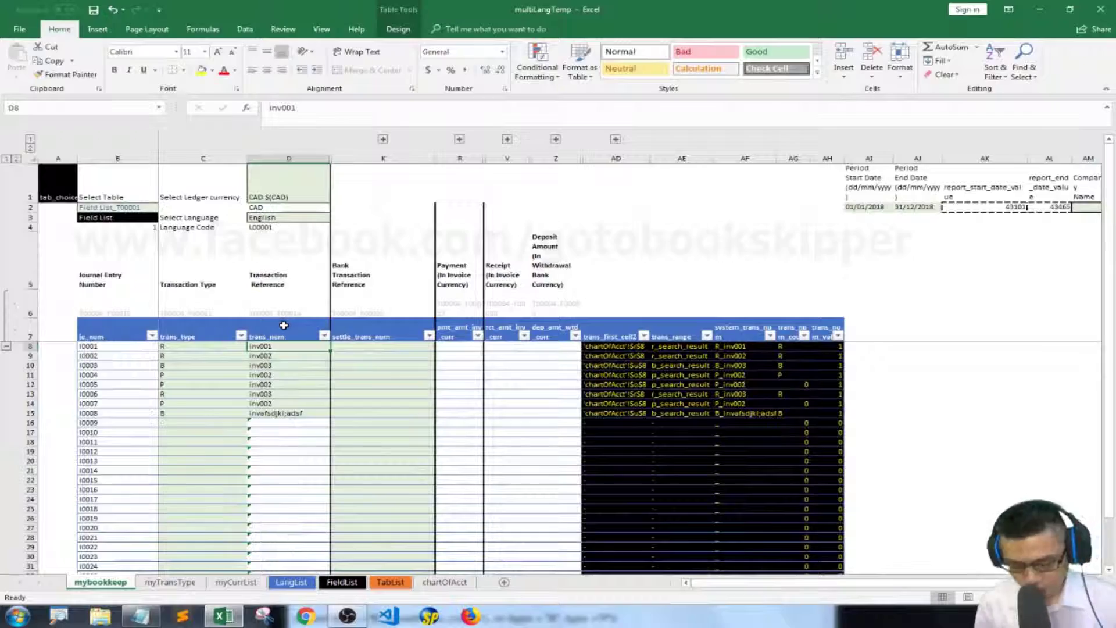